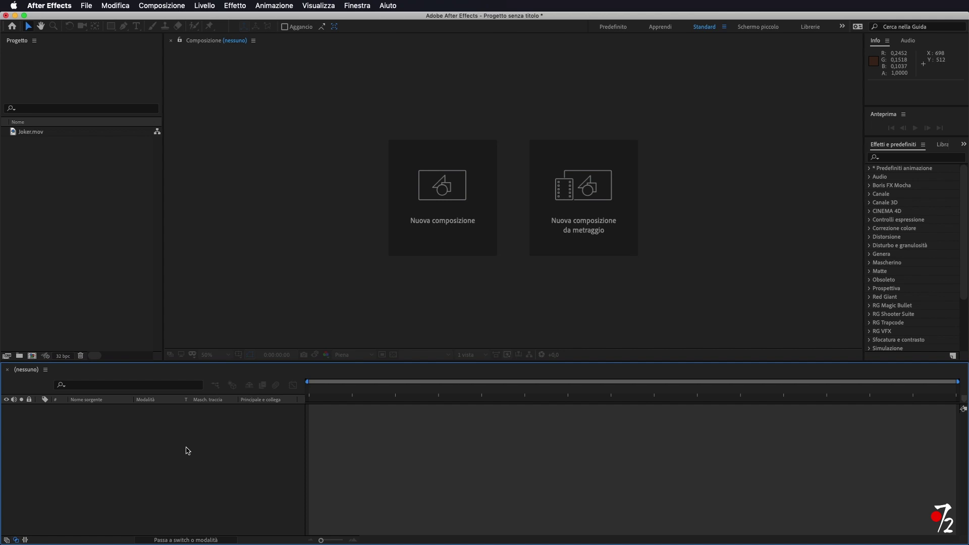
Drag Joker.mov onto the Timeline to build the Joker composition, scrub through it, and select its layer
{"action": "left_click", "coordinate": [71, 168]}
{"action": "left_click", "coordinate": [31, 134]}
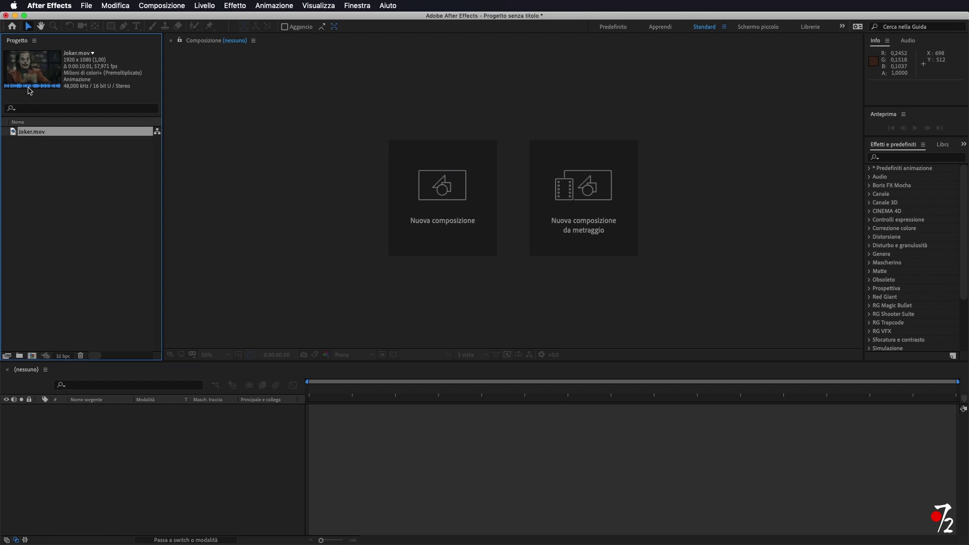
{"action": "left_click_drag", "start_coordinate": [36, 132], "coordinate": [48, 419]}
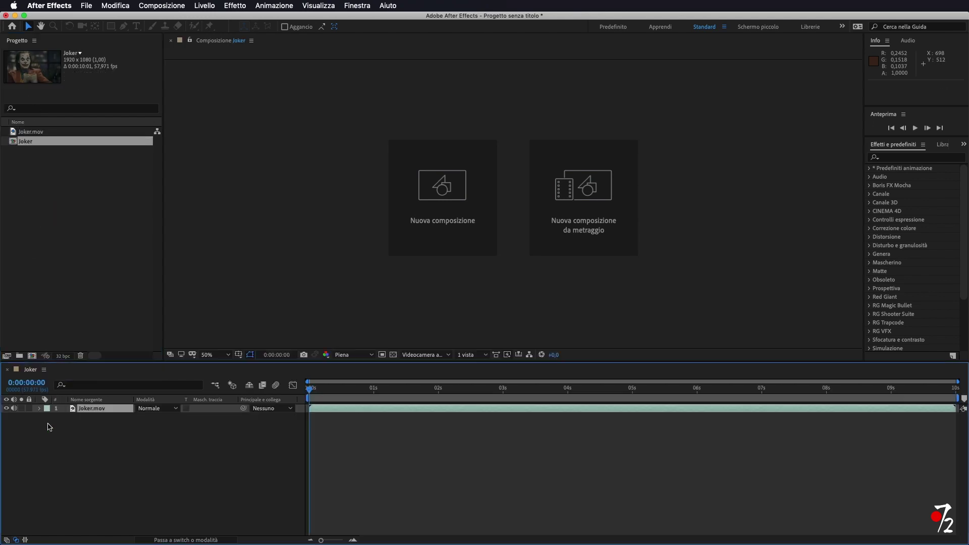
{"action": "mouse_move", "coordinate": [311, 392]}
{"action": "left_mouse_down"}
{"action": "mouse_move", "coordinate": [485, 407]}
{"action": "mouse_move", "coordinate": [260, 402]}
{"action": "left_mouse_up"}
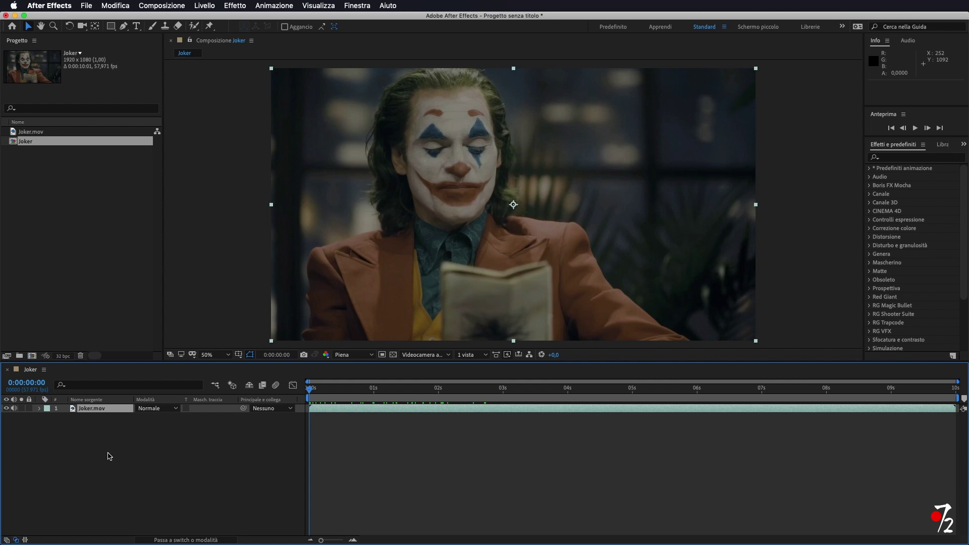
{"action": "left_click", "coordinate": [110, 456]}
{"action": "left_click", "coordinate": [100, 410]}
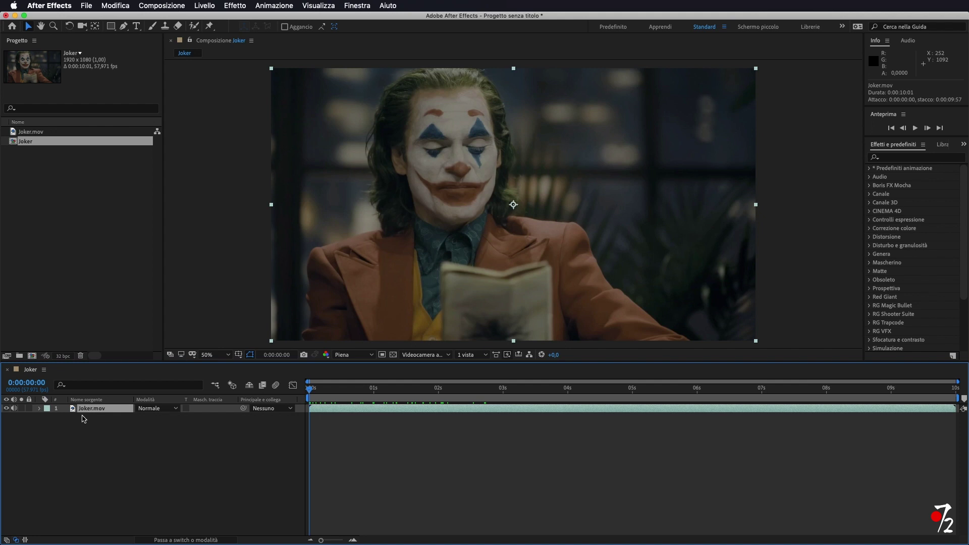
Duplicate the Joker.mov layer and rename the top copy 'Joker particolari.mov'
{"action": "key", "text": "super+d"}
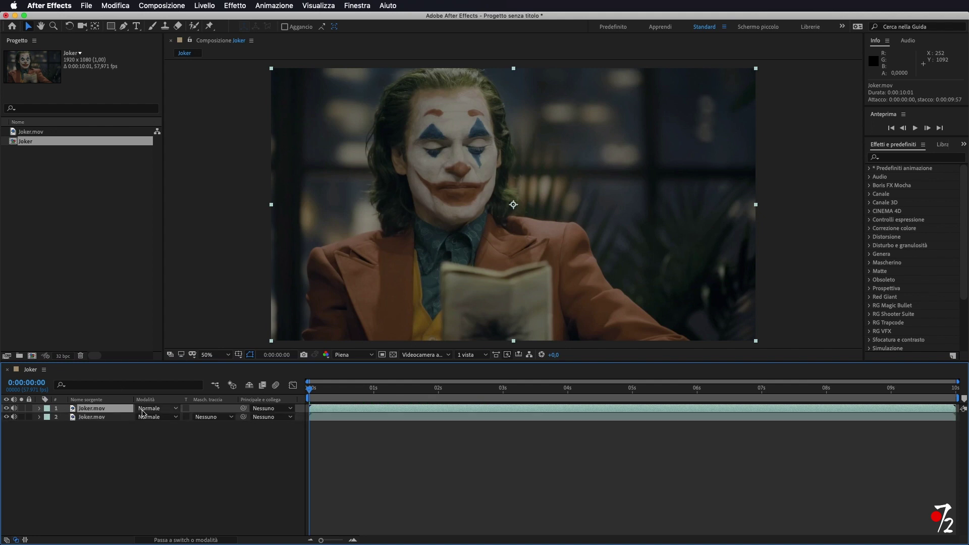
{"action": "right_click", "coordinate": [98, 411]}
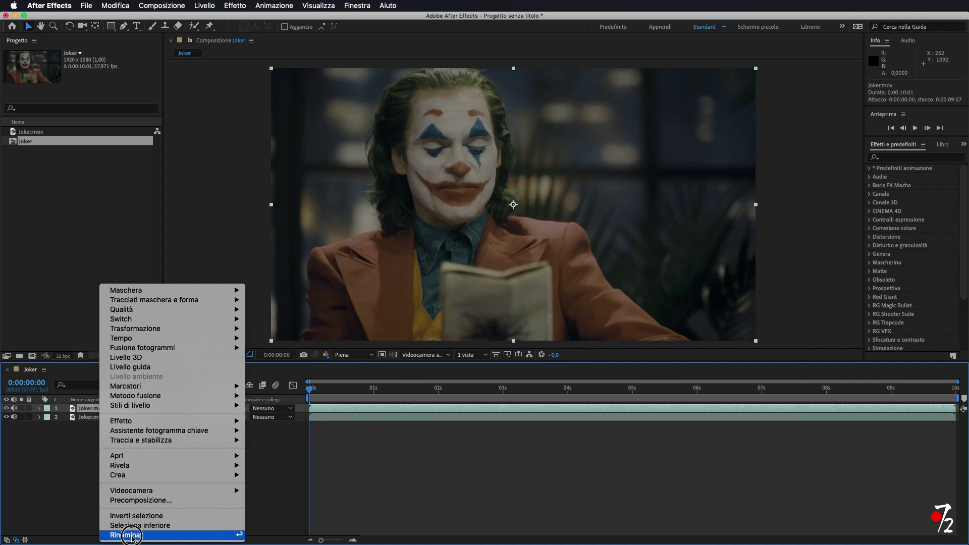
{"action": "left_click", "coordinate": [131, 535]}
{"action": "left_click", "coordinate": [93, 408]}
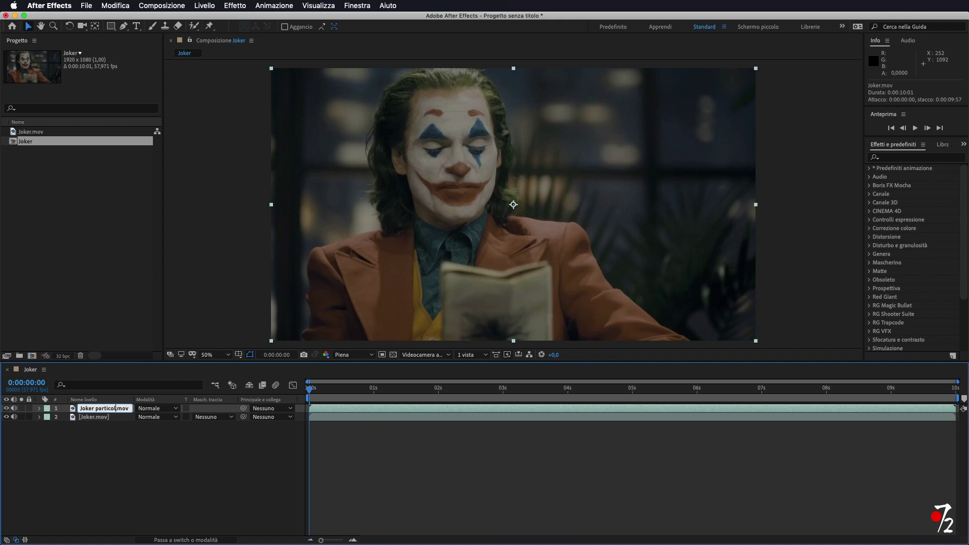
{"action": "left_click", "coordinate": [174, 466]}
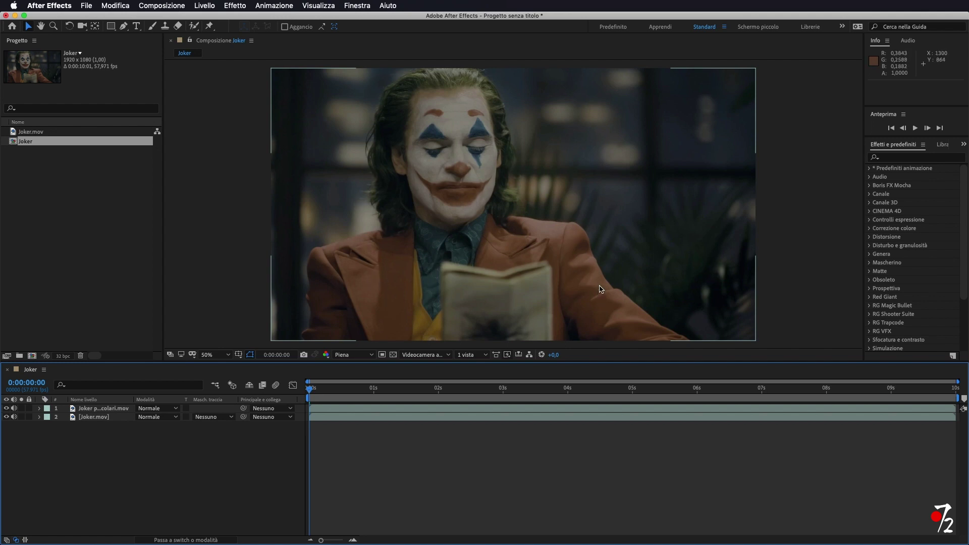
{"action": "left_click", "coordinate": [104, 411]}
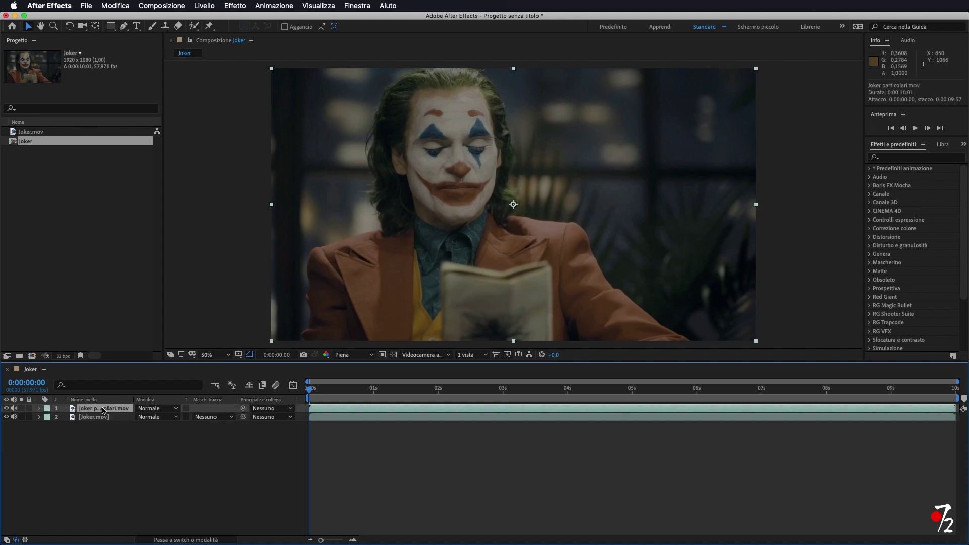
Open Joker particolari.mov in the Layer viewer, enlarge the viewer, and pick the Roto Brush tool
{"action": "double_click", "coordinate": [93, 410]}
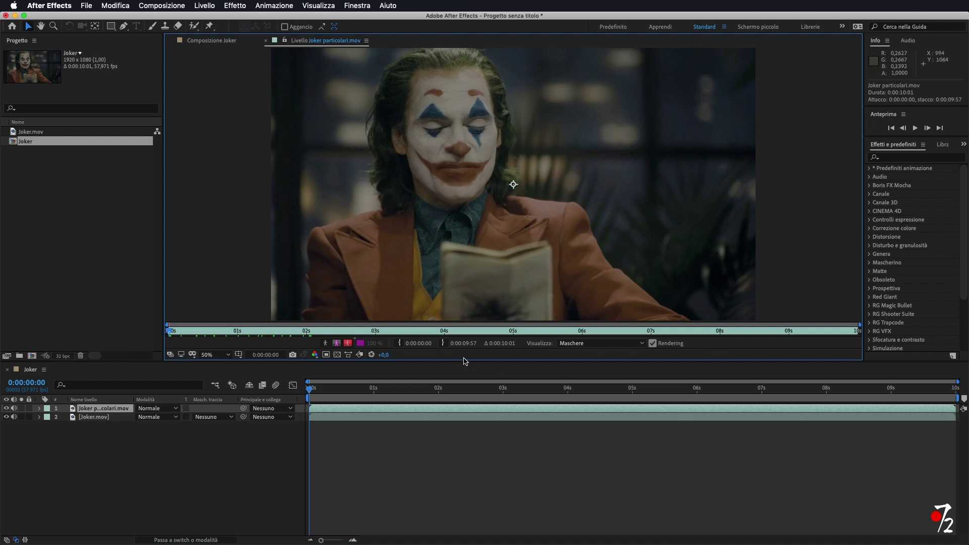
{"action": "left_click_drag", "start_coordinate": [465, 362], "coordinate": [459, 433]}
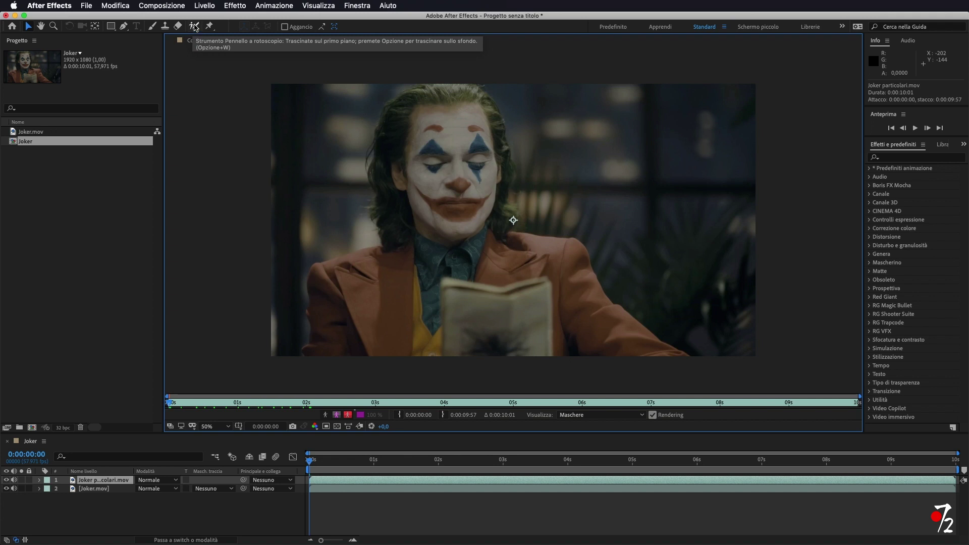
{"action": "left_click", "coordinate": [194, 27]}
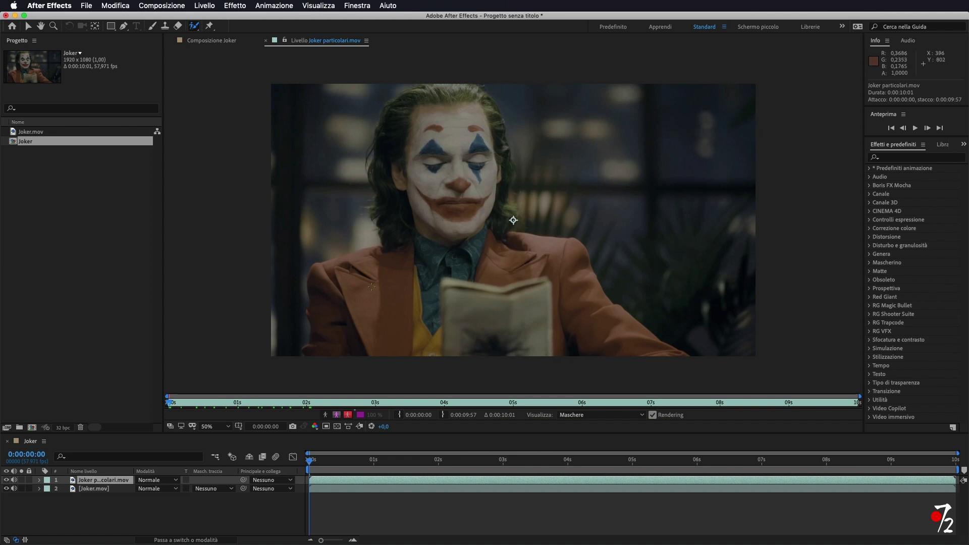
Resize the Roto Brush, paint foreground strokes over the jacket's lapel and left side, then zoom in
{"action": "left_click", "coordinate": [336, 285]}
{"action": "left_click_drag", "start_coordinate": [337, 285], "coordinate": [366, 267]}
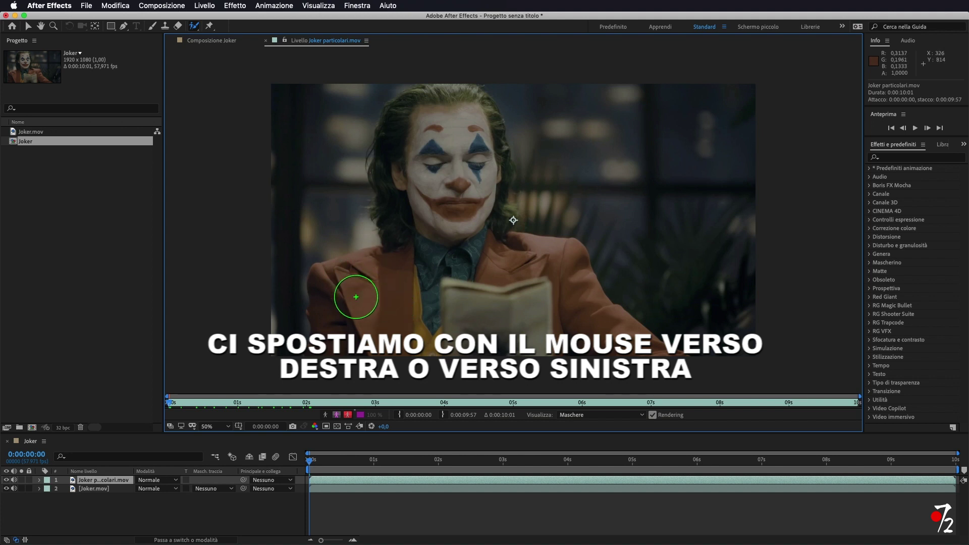
{"action": "left_click_drag", "start_coordinate": [370, 293], "coordinate": [334, 292]}
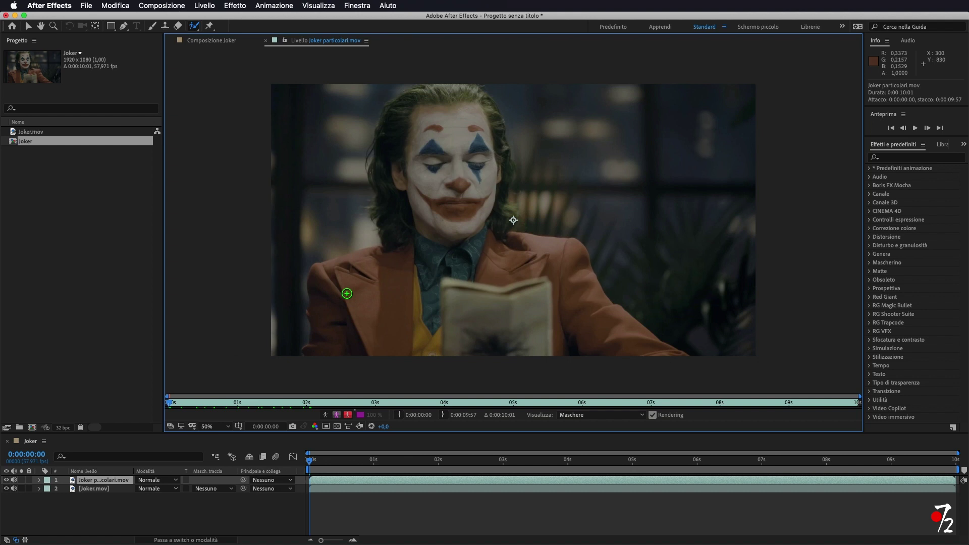
{"action": "left_click_drag", "start_coordinate": [390, 265], "coordinate": [351, 288]}
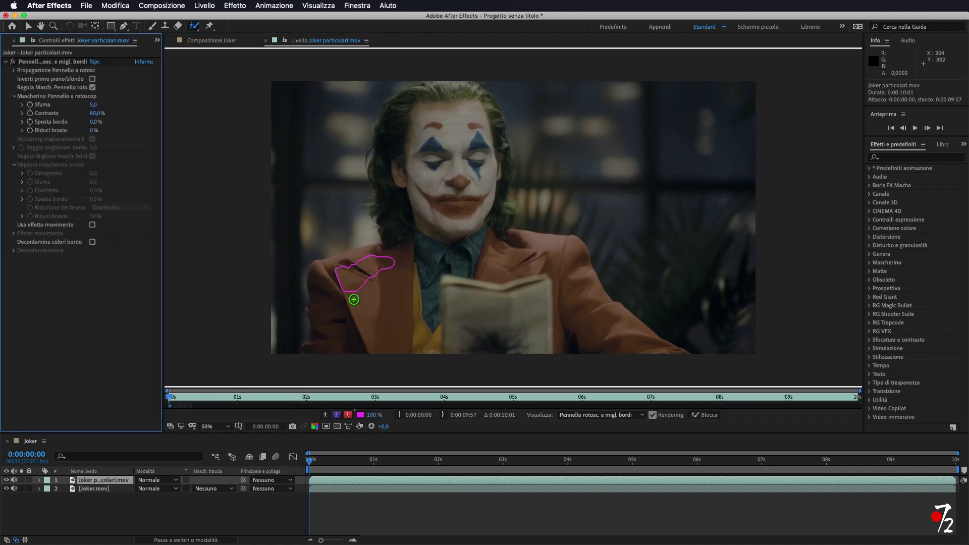
{"action": "left_click_drag", "start_coordinate": [337, 262], "coordinate": [325, 272]}
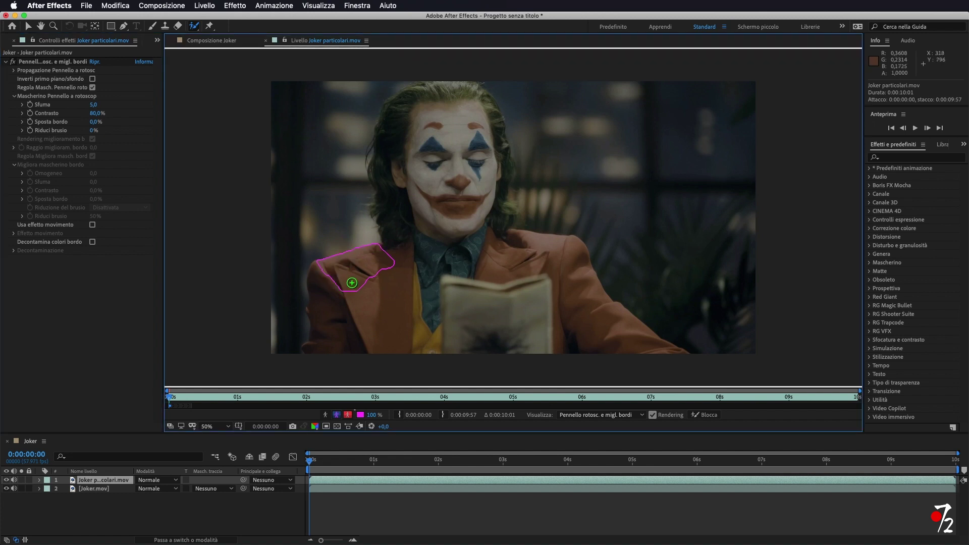
{"action": "left_click_drag", "start_coordinate": [326, 271], "coordinate": [326, 335]}
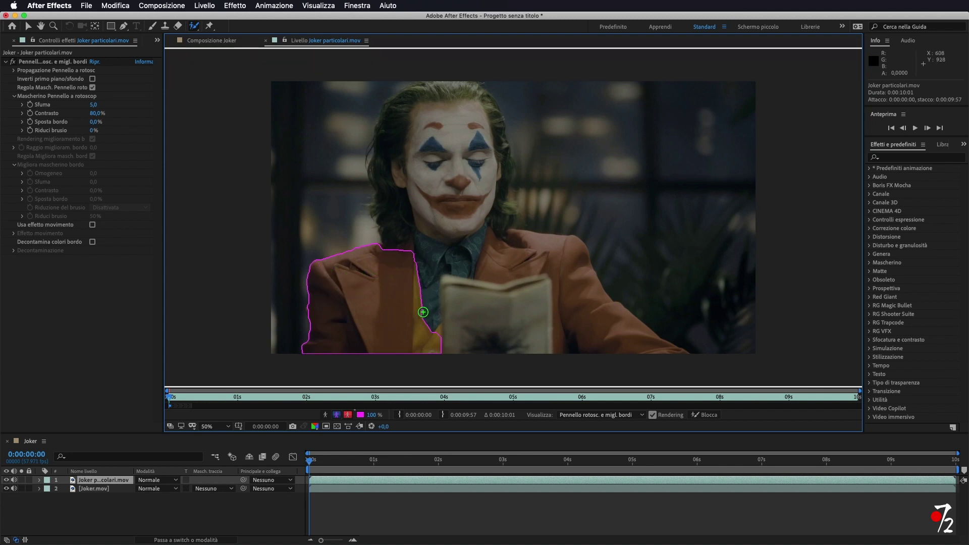
{"action": "key", "text": "period"}
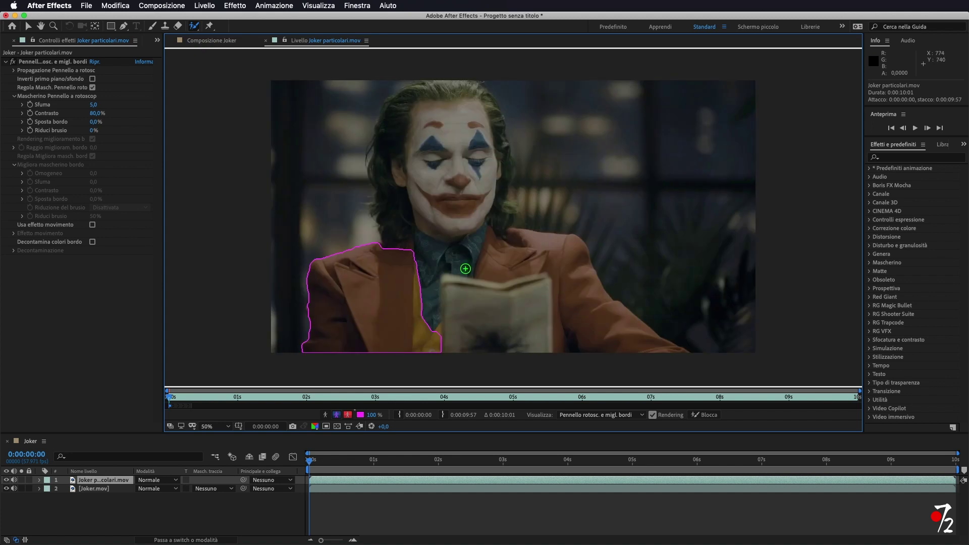
{"action": "key", "text": "period"}
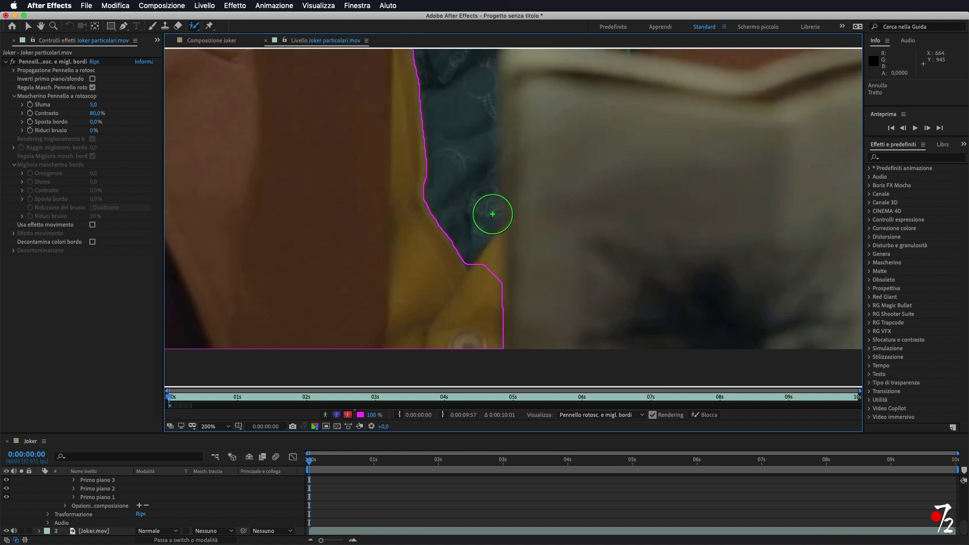
Alt-paint subtract strokes to remove the yellow shirt and lining along the jacket edge
{"action": "left_click_drag", "start_coordinate": [491, 214], "coordinate": [478, 215]}
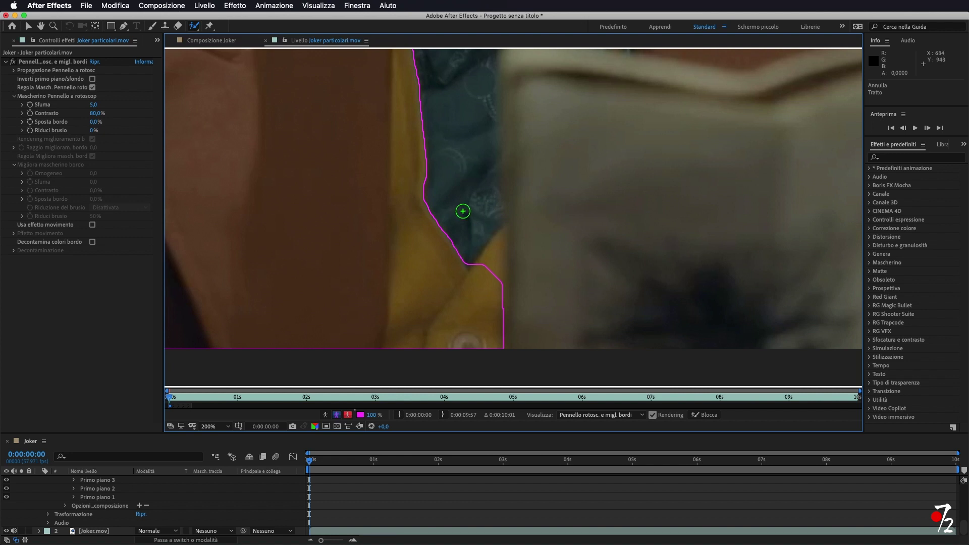
{"action": "key", "text": "alt"}
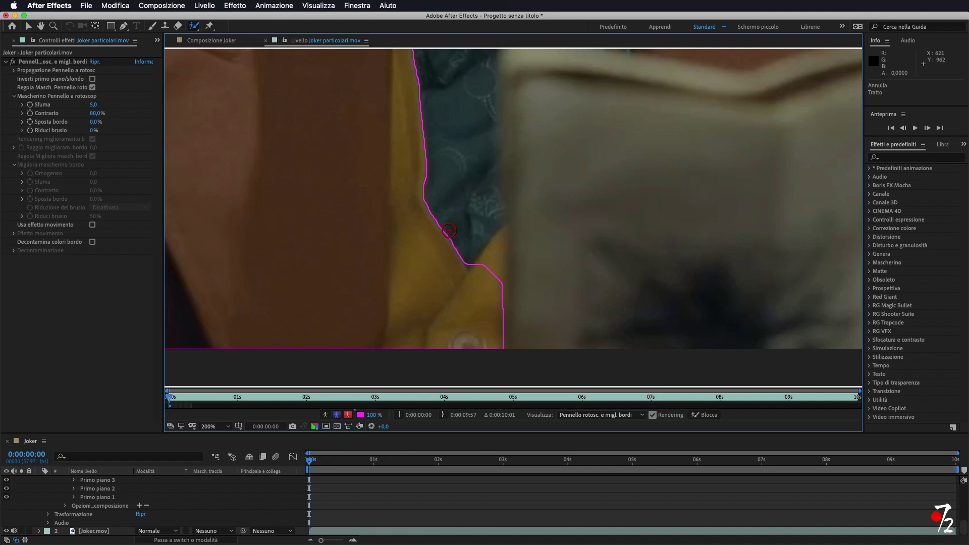
{"action": "left_click_drag", "start_coordinate": [449, 225], "coordinate": [426, 343]}
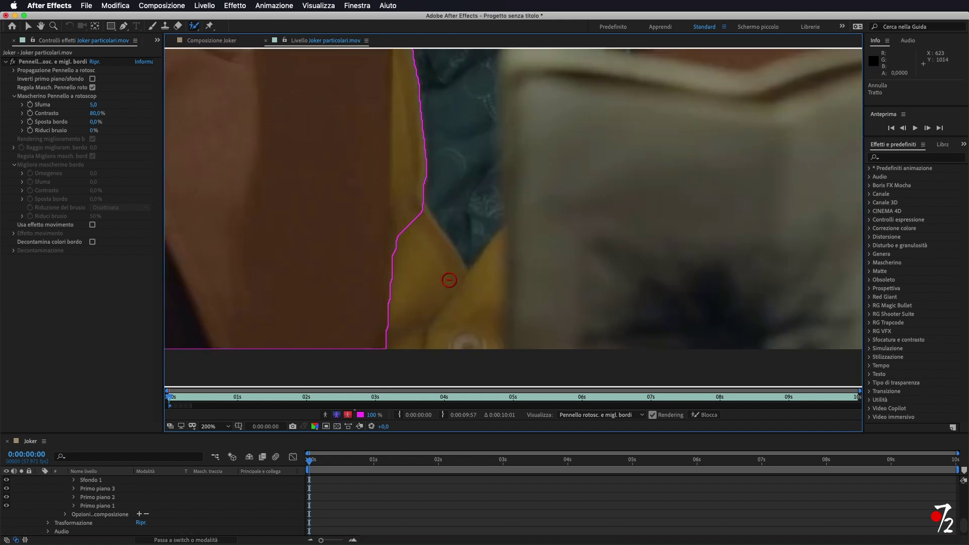
{"action": "left_click_drag", "start_coordinate": [419, 238], "coordinate": [416, 158]}
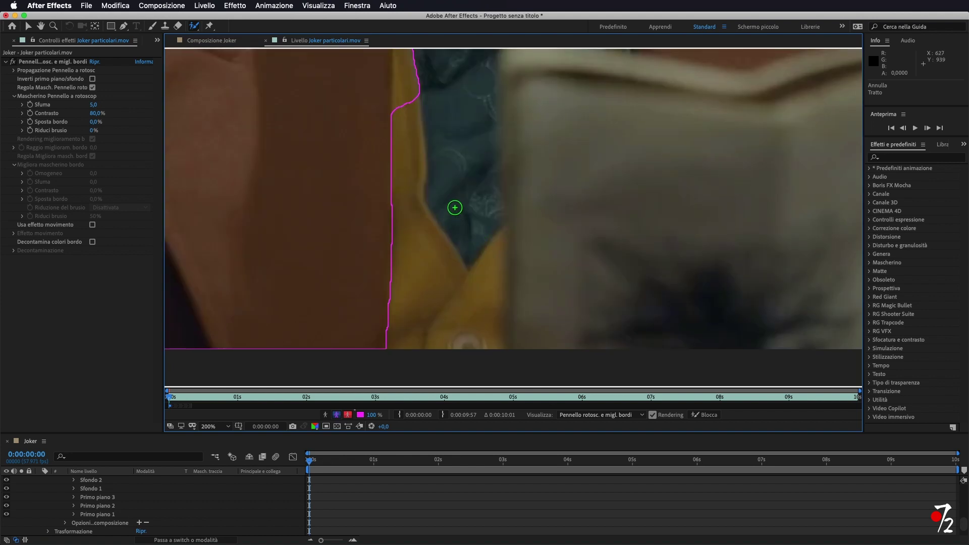
{"action": "left_click_drag", "start_coordinate": [454, 210], "coordinate": [469, 328]}
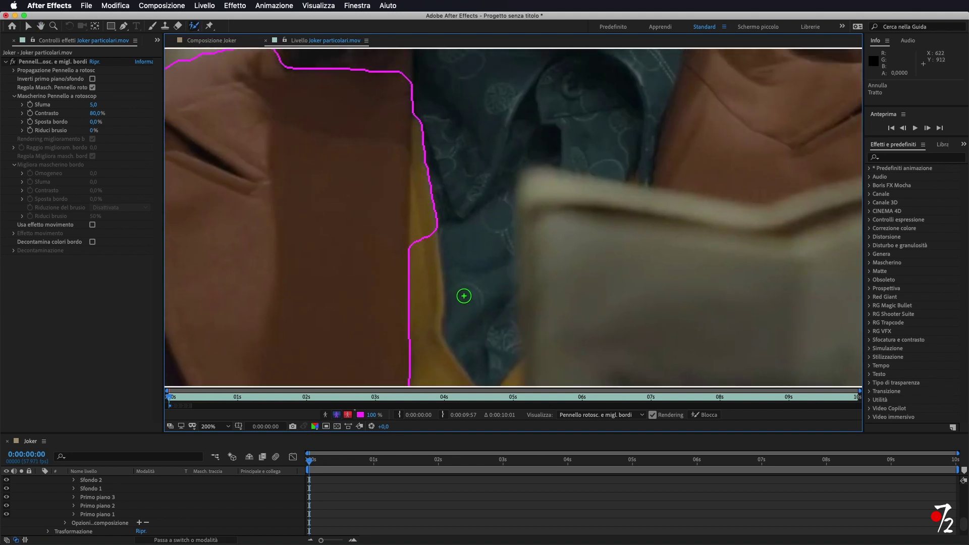
{"action": "left_click_drag", "start_coordinate": [430, 256], "coordinate": [423, 172]}
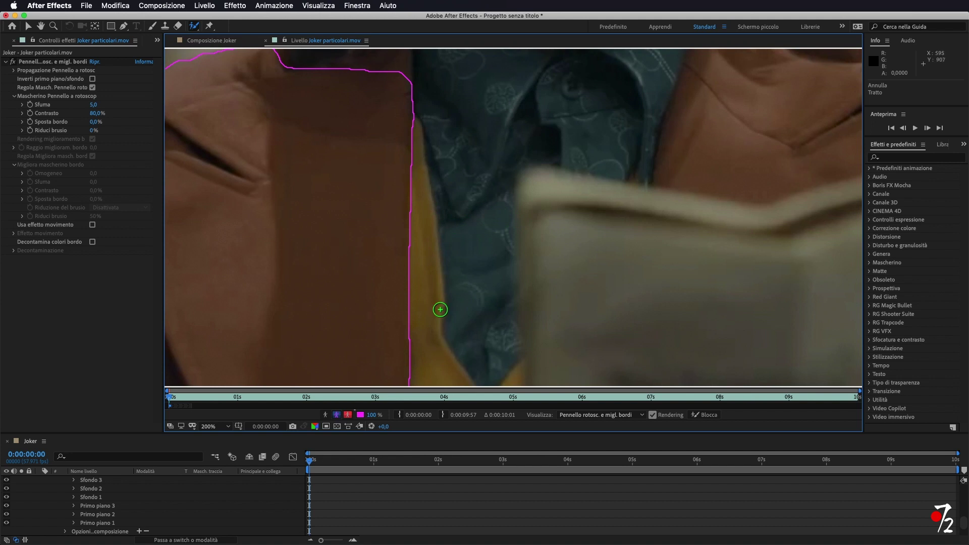
{"action": "left_click_drag", "start_coordinate": [439, 309], "coordinate": [515, 151]}
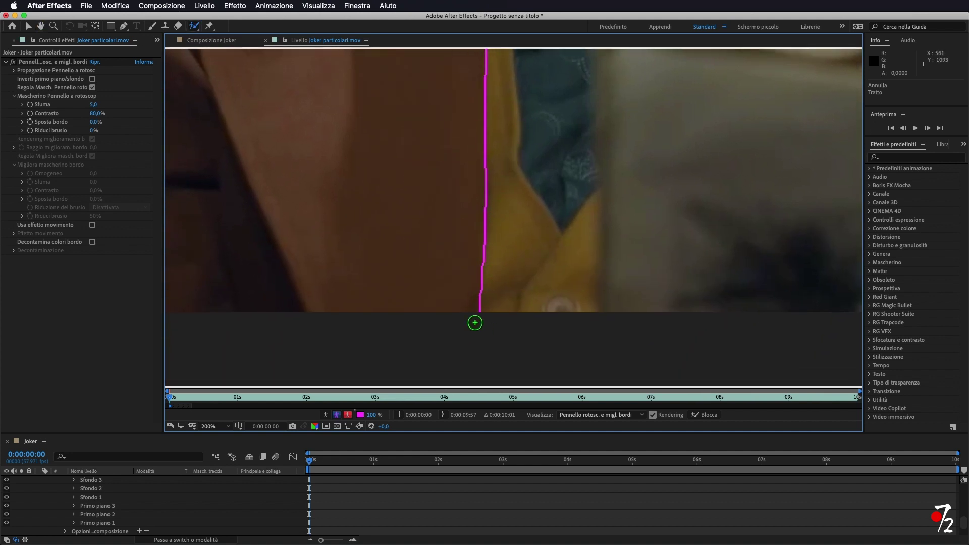
{"action": "left_click_drag", "start_coordinate": [432, 233], "coordinate": [645, 281]}
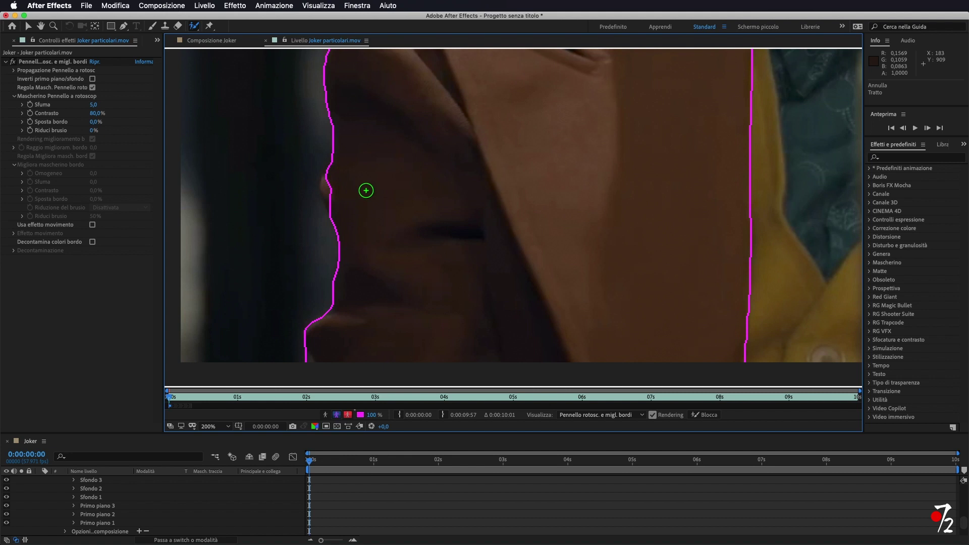
Add the missed jacket edge to the selection and move the view along the lapel toward the collar
{"action": "left_click_drag", "start_coordinate": [328, 182], "coordinate": [329, 195]}
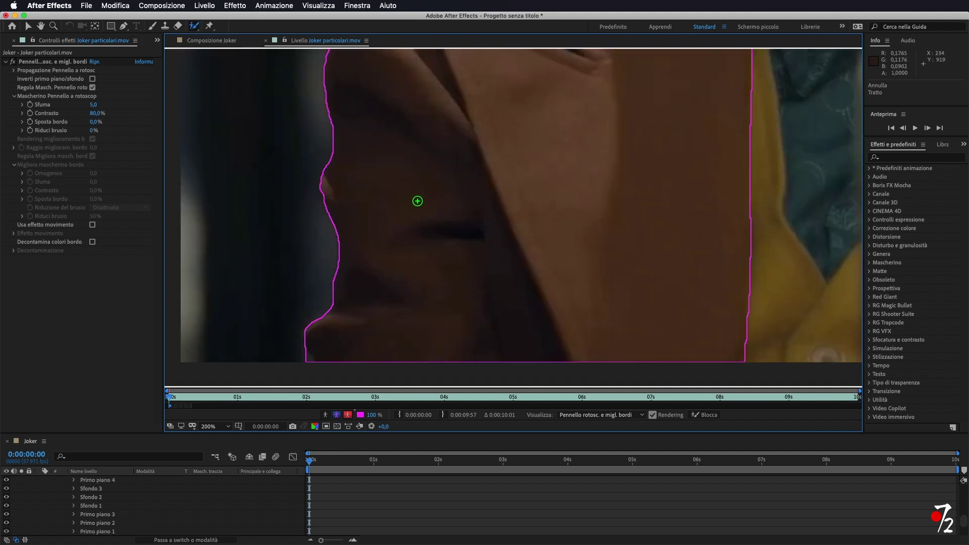
{"action": "scroll", "coordinate": [413, 219], "scroll_direction": "up", "scroll_amount": 10}
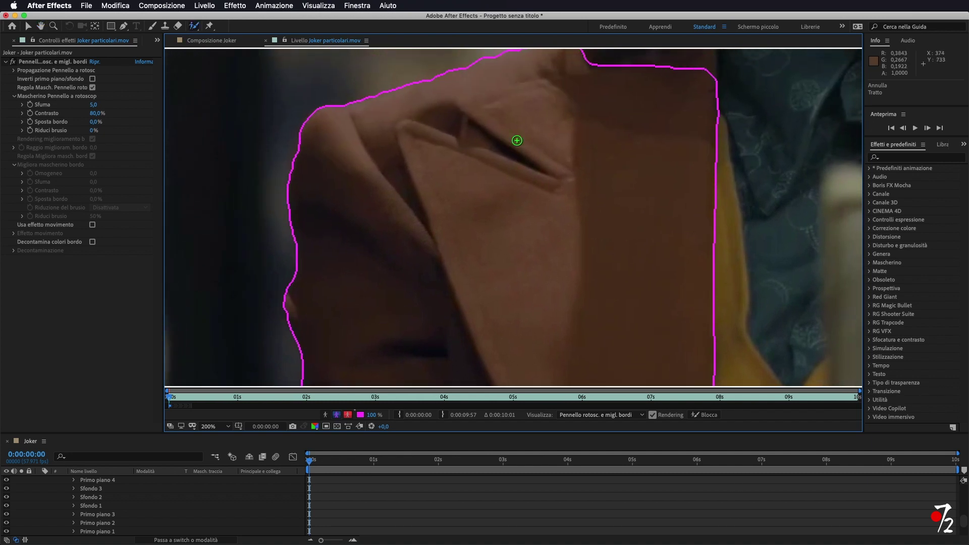
{"action": "scroll", "coordinate": [481, 176], "scroll_direction": "down", "scroll_amount": 5}
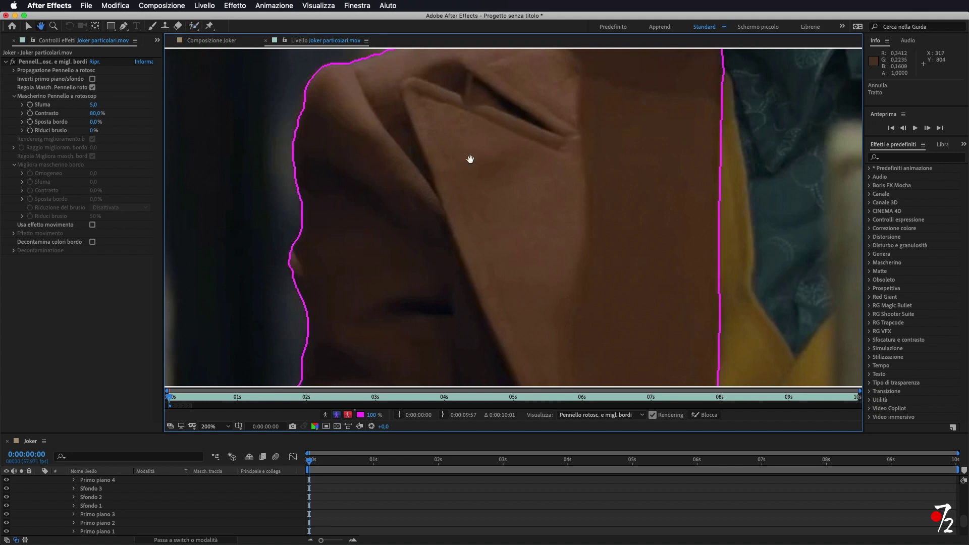
{"action": "left_click_drag", "start_coordinate": [469, 159], "coordinate": [289, 281]}
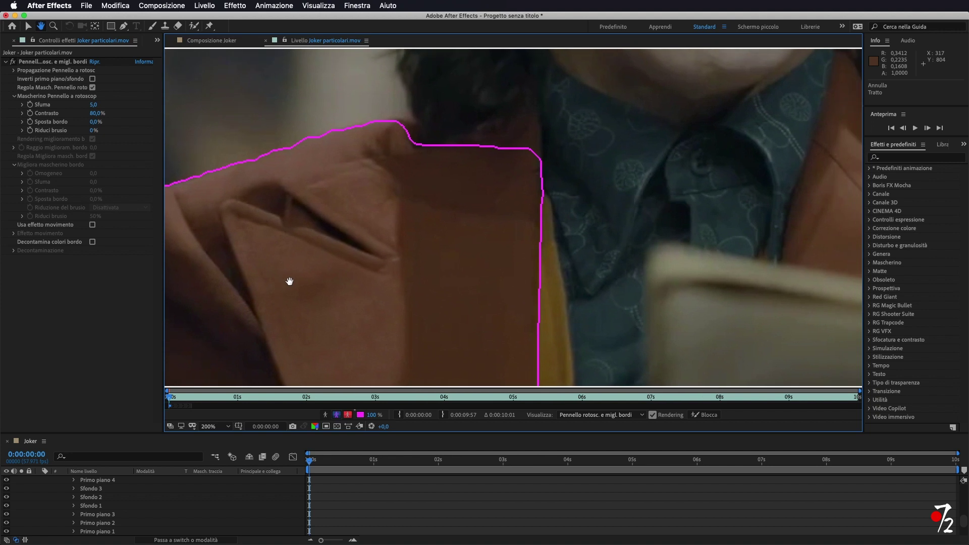
{"action": "left_click_drag", "start_coordinate": [503, 194], "coordinate": [500, 197]}
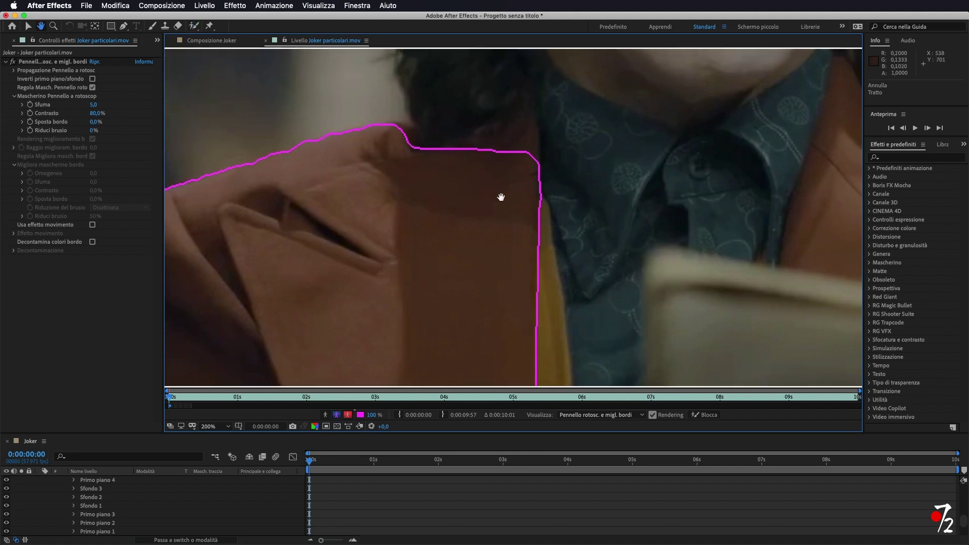
{"action": "scroll", "coordinate": [444, 270], "scroll_direction": "down", "scroll_amount": 4}
{"action": "scroll", "coordinate": [472, 233], "scroll_direction": "up", "scroll_amount": 4}
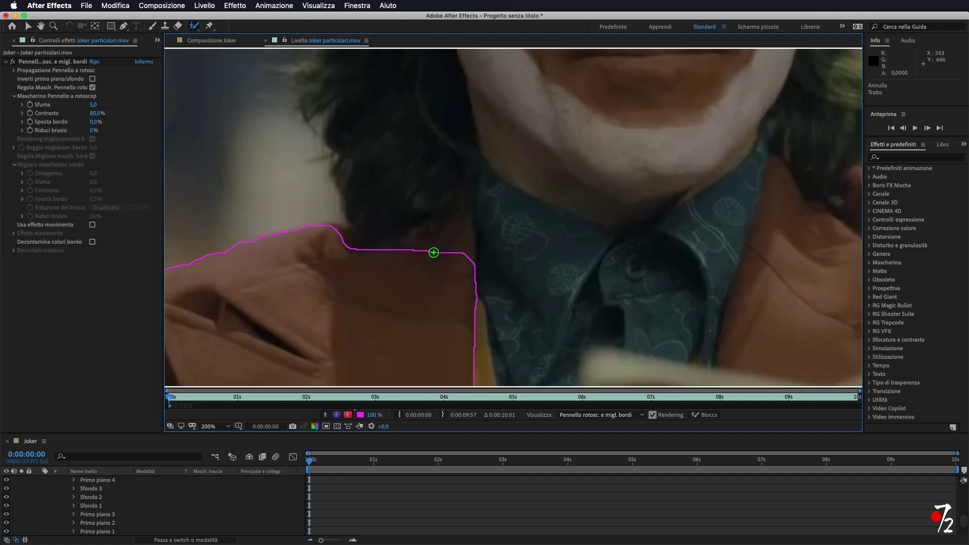
Extend the lapel selection up over the top of the collar, then zoom out to check it
{"action": "left_click_drag", "start_coordinate": [466, 244], "coordinate": [434, 262]}
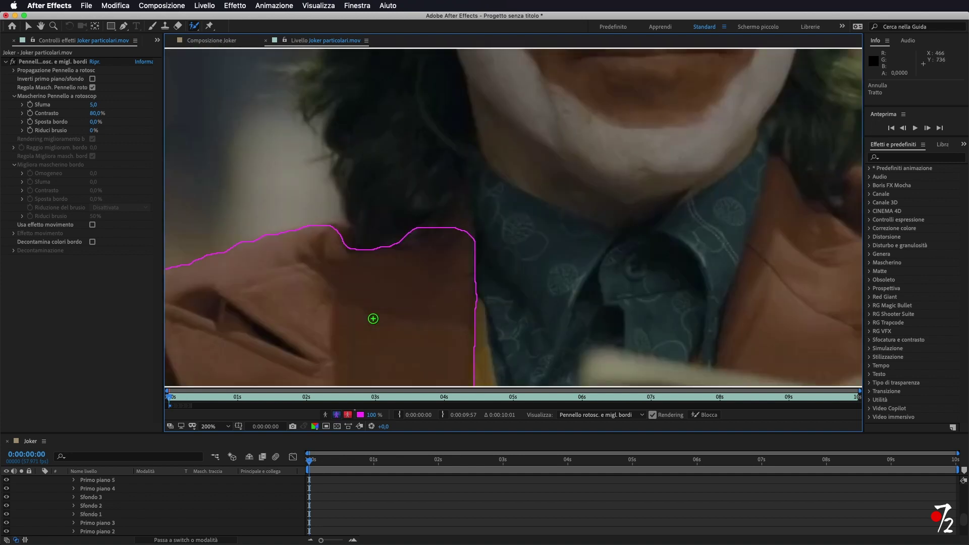
{"action": "left_click_drag", "start_coordinate": [461, 220], "coordinate": [461, 229]}
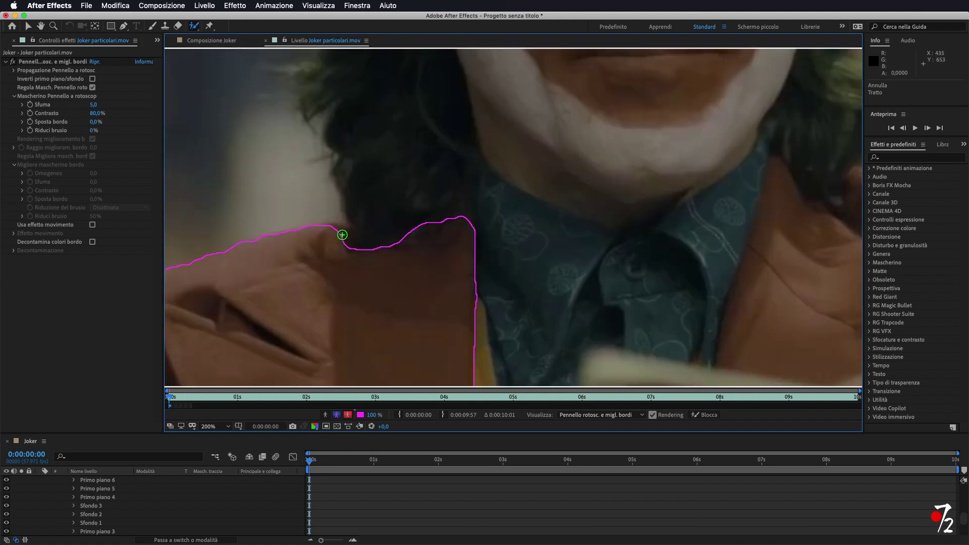
{"action": "left_click_drag", "start_coordinate": [340, 231], "coordinate": [349, 236]}
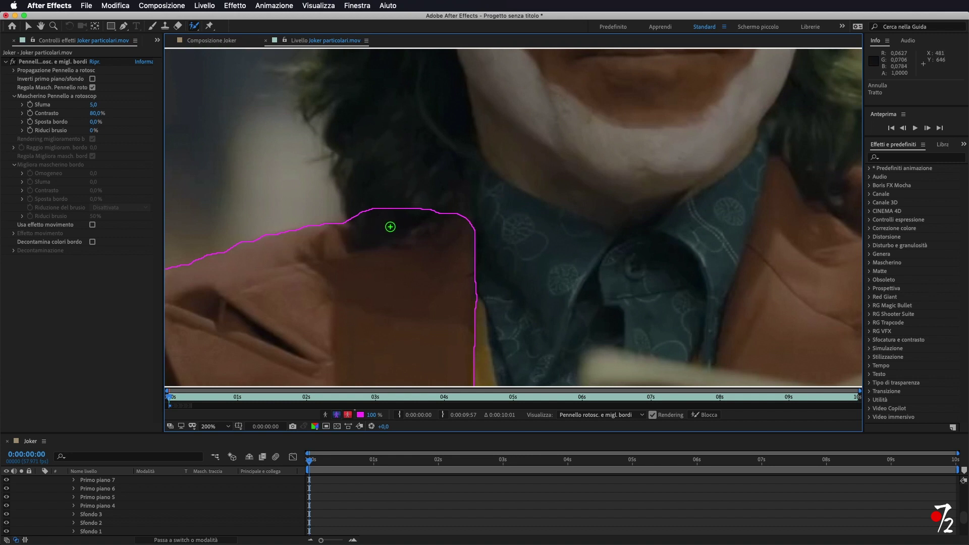
{"action": "left_click_drag", "start_coordinate": [398, 246], "coordinate": [443, 123]}
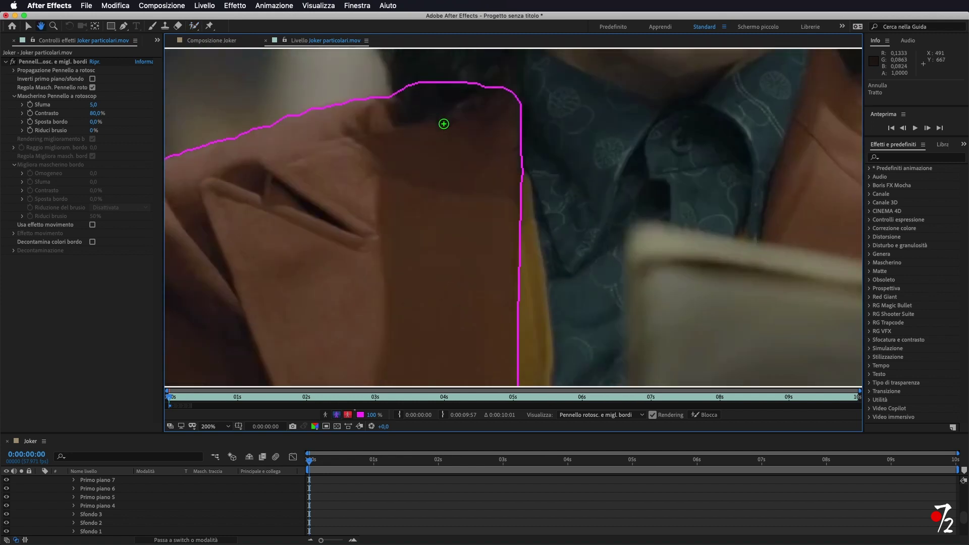
{"action": "key", "text": "comma"}
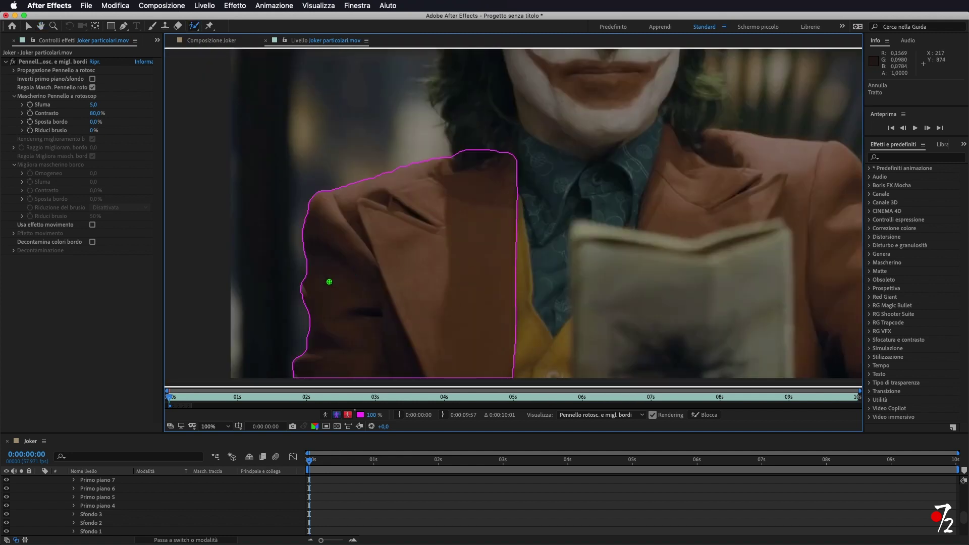
{"action": "key", "text": "comma"}
Zoom back in and paint the right lapel up to the collar tip and upper collar
{"action": "left_click_drag", "start_coordinate": [444, 210], "coordinate": [306, 259]}
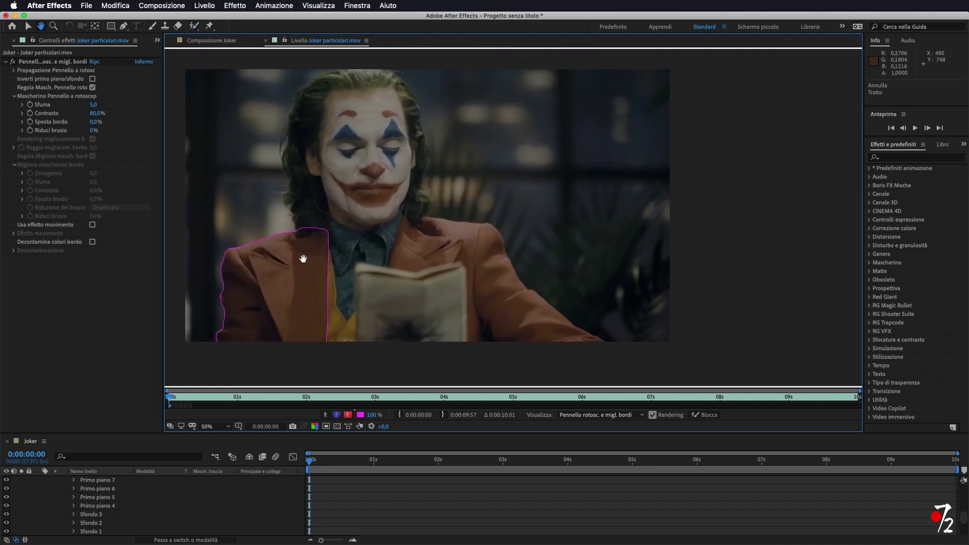
{"action": "key", "text": "period"}
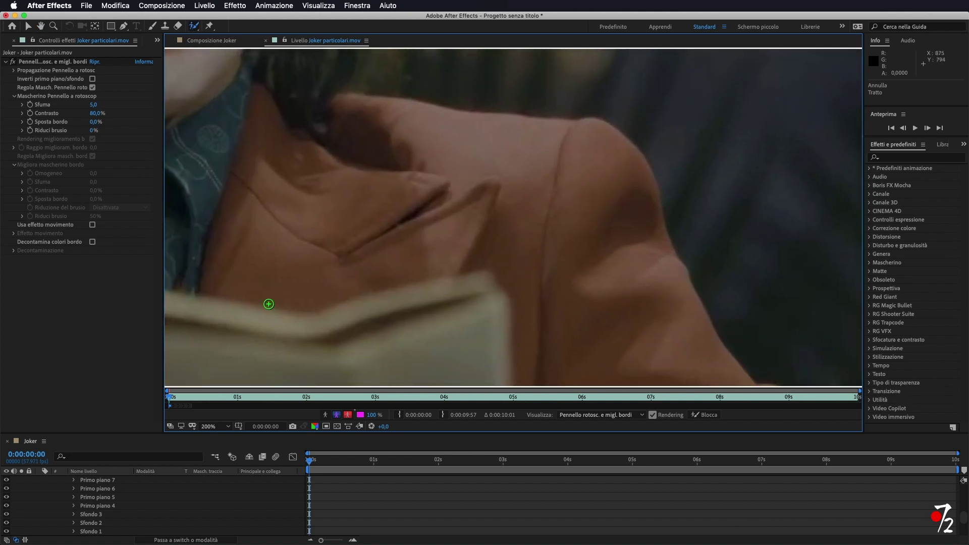
{"action": "left_click_drag", "start_coordinate": [236, 283], "coordinate": [456, 259]}
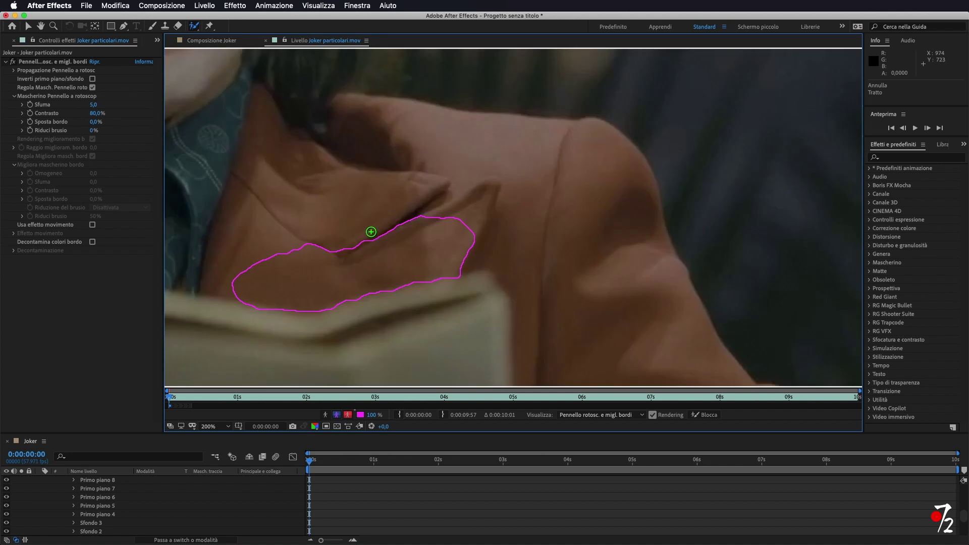
{"action": "left_click_drag", "start_coordinate": [262, 130], "coordinate": [241, 252]}
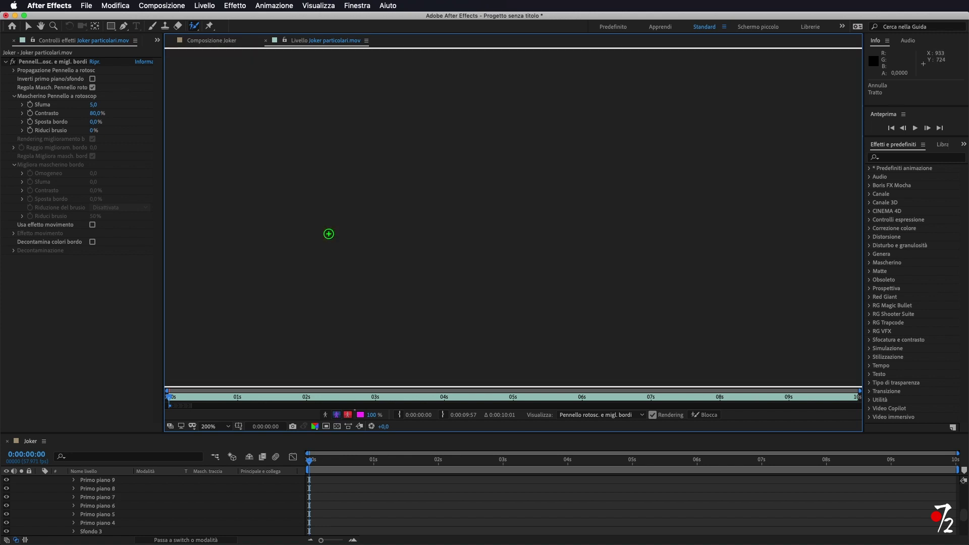
{"action": "left_click_drag", "start_coordinate": [262, 93], "coordinate": [266, 128]}
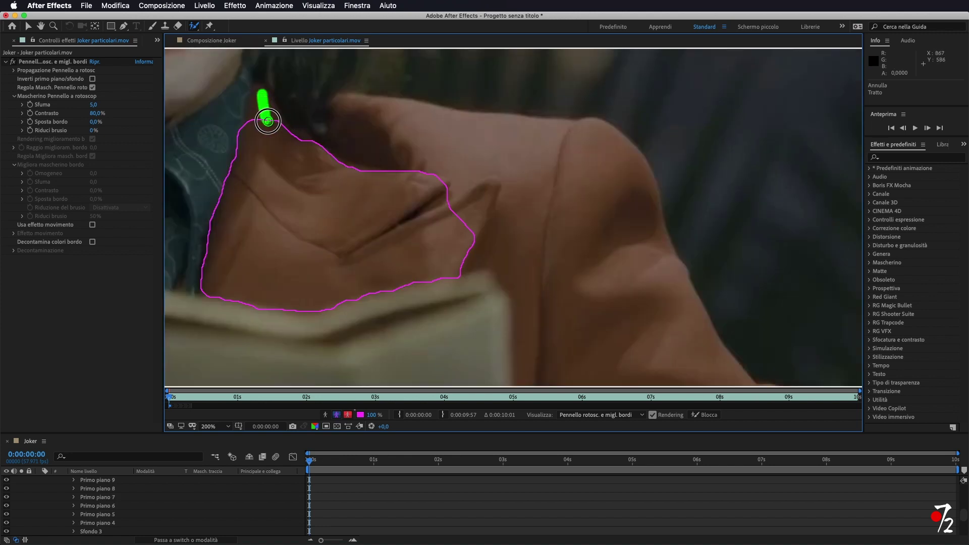
{"action": "mouse_move", "coordinate": [344, 107]}
{"action": "left_mouse_down"}
{"action": "mouse_move", "coordinate": [572, 152]}
{"action": "mouse_move", "coordinate": [611, 315]}
{"action": "left_mouse_up"}
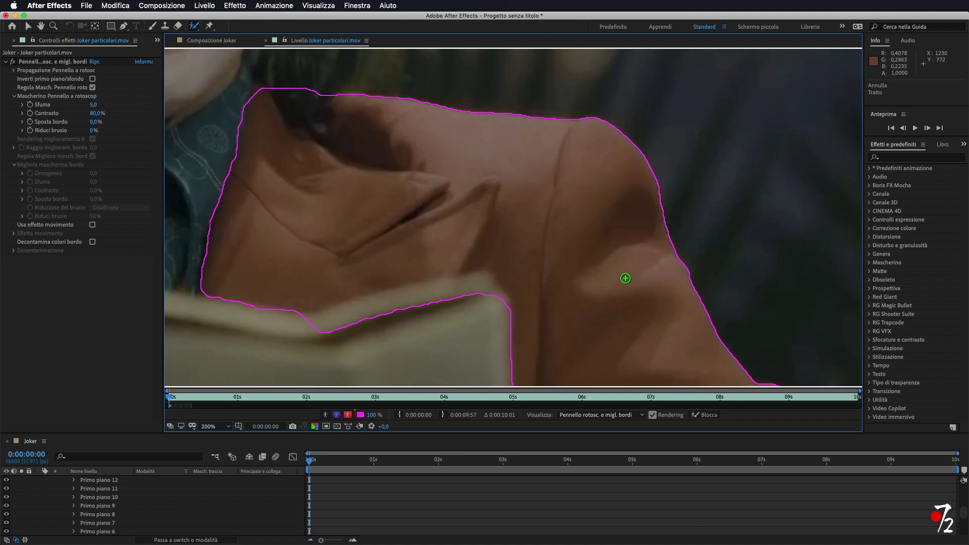
Subtract the held paper's edge and corner from the matte beside the right shoulder
{"action": "scroll", "coordinate": [523, 97], "scroll_direction": "down", "scroll_amount": 5}
{"action": "scroll", "coordinate": [523, 98], "scroll_direction": "right", "scroll_amount": 3}
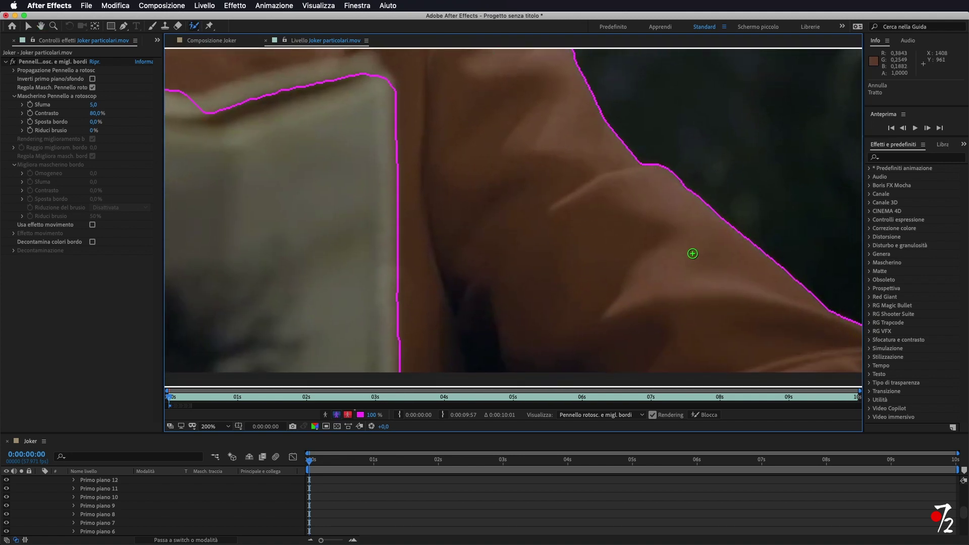
{"action": "scroll", "coordinate": [523, 223], "scroll_direction": "right", "scroll_amount": 3}
{"action": "scroll", "coordinate": [510, 218], "scroll_direction": "left", "scroll_amount": 5}
{"action": "scroll", "coordinate": [510, 219], "scroll_direction": "up", "scroll_amount": 3}
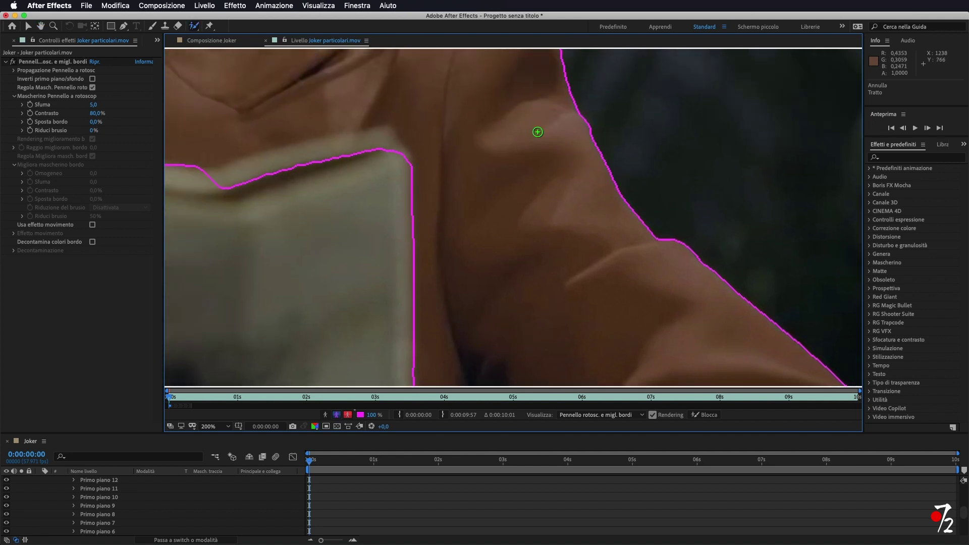
{"action": "left_click_drag", "start_coordinate": [539, 132], "coordinate": [584, 264]}
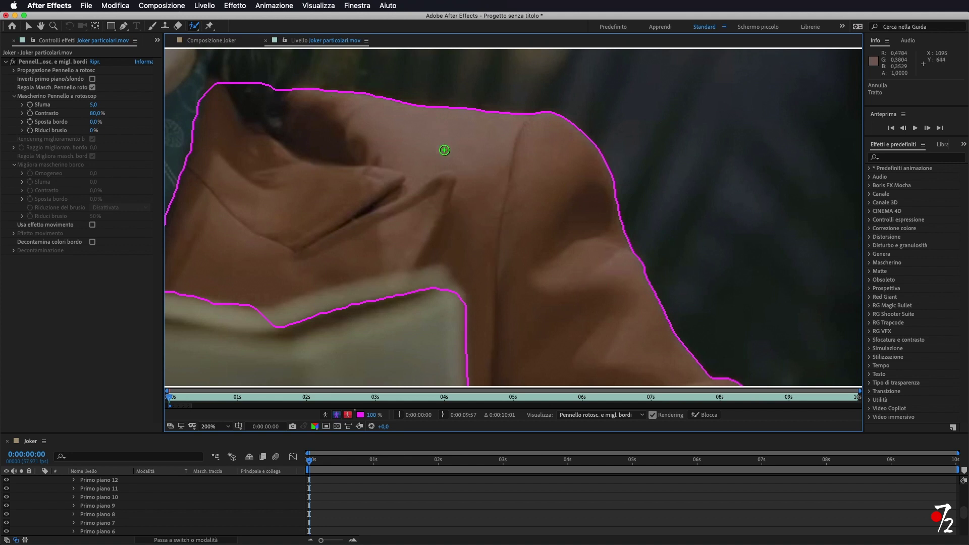
{"action": "left_click_drag", "start_coordinate": [443, 152], "coordinate": [511, 166]}
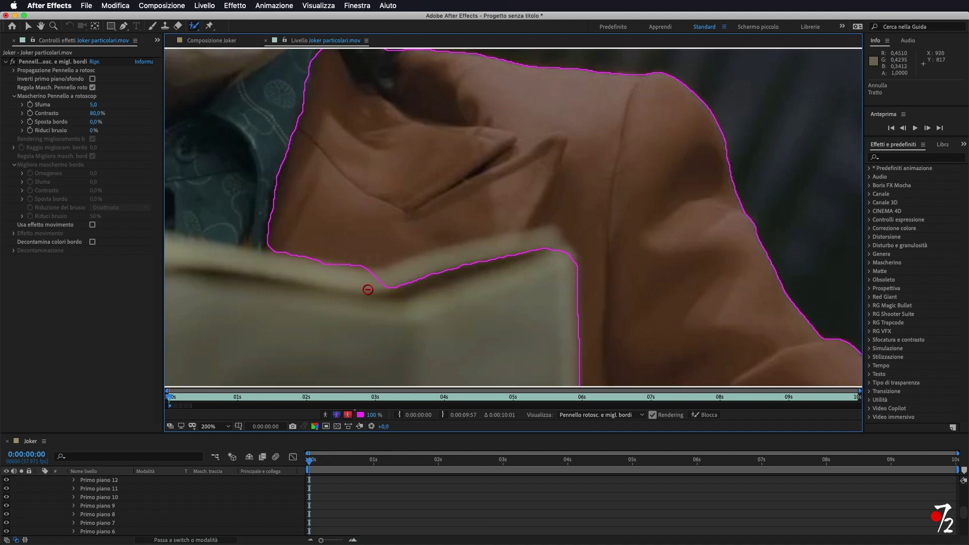
{"action": "left_click_drag", "start_coordinate": [374, 283], "coordinate": [529, 250], "text": "alt"}
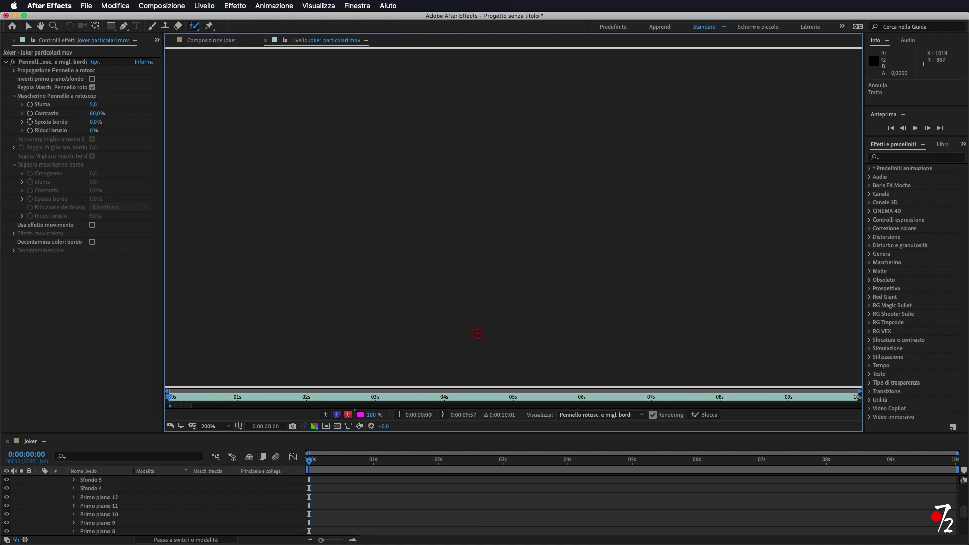
{"action": "left_click", "coordinate": [548, 233], "text": "alt"}
{"action": "left_click_drag", "start_coordinate": [538, 234], "coordinate": [521, 242], "text": "alt"}
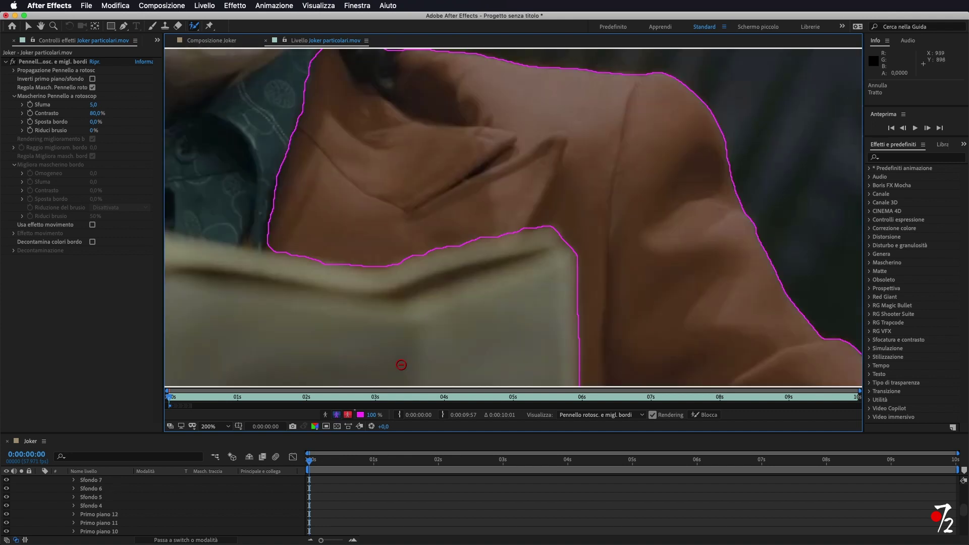
{"action": "scroll", "coordinate": [401, 297], "scroll_direction": "down", "scroll_amount": 2}
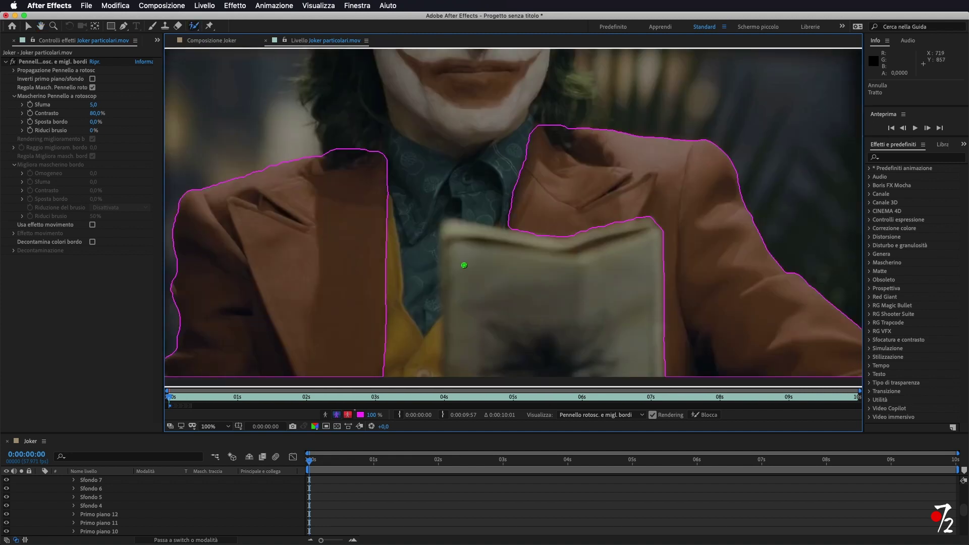
Bring the face into view and paint Roto Brush strokes over the red lip makeup
{"action": "scroll", "coordinate": [464, 265], "scroll_direction": "down", "scroll_amount": 2}
{"action": "scroll", "coordinate": [464, 264], "scroll_direction": "up", "scroll_amount": 2}
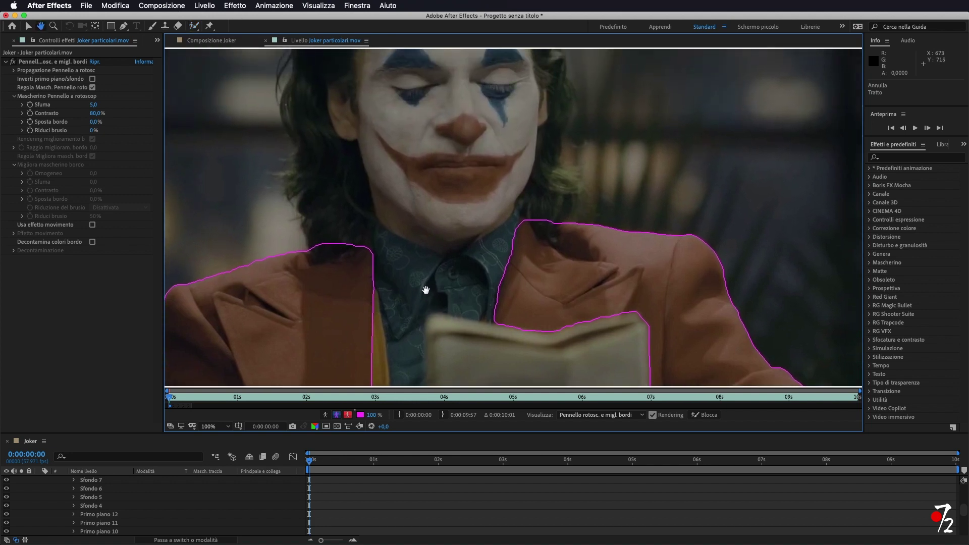
{"action": "left_click_drag", "start_coordinate": [441, 196], "coordinate": [434, 265]}
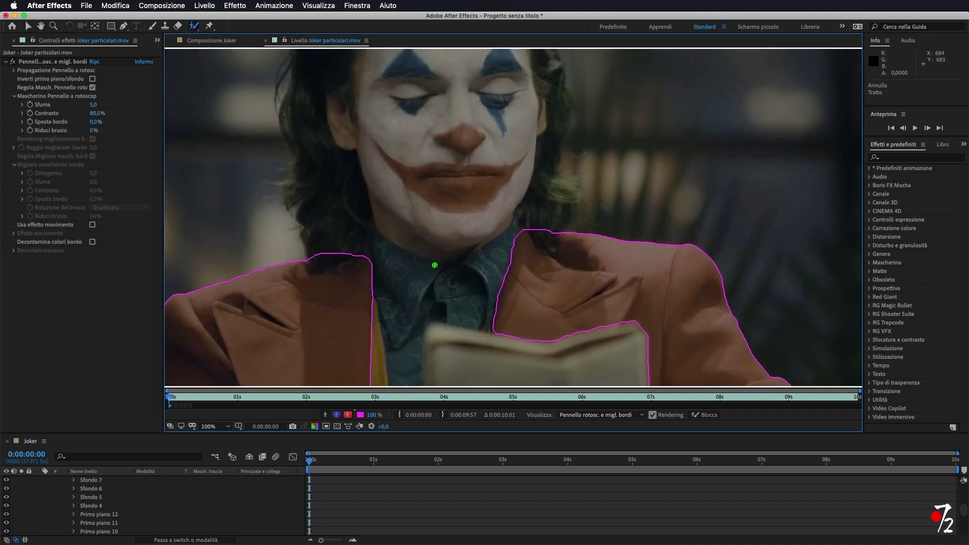
{"action": "left_click_drag", "start_coordinate": [432, 145], "coordinate": [419, 236]}
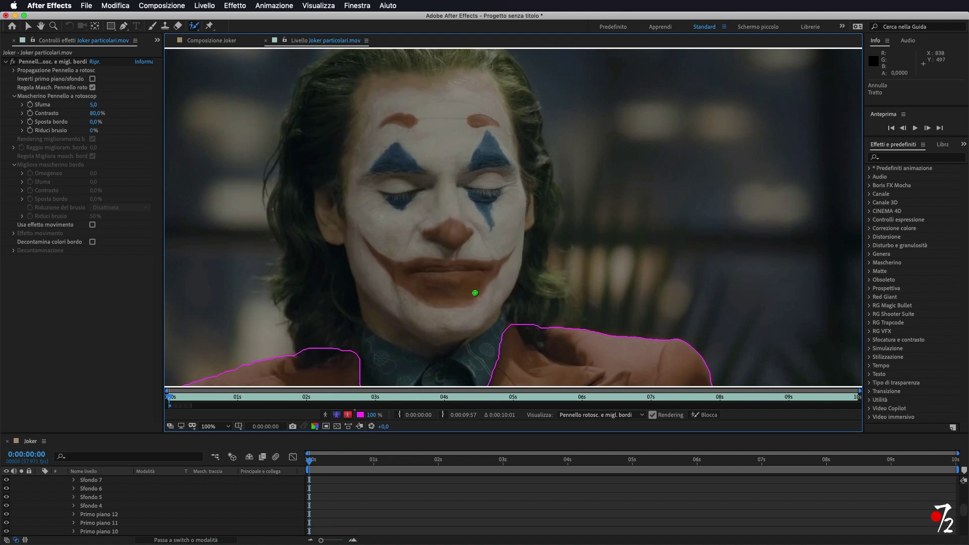
{"action": "scroll", "coordinate": [423, 284], "scroll_direction": "up", "scroll_amount": 2}
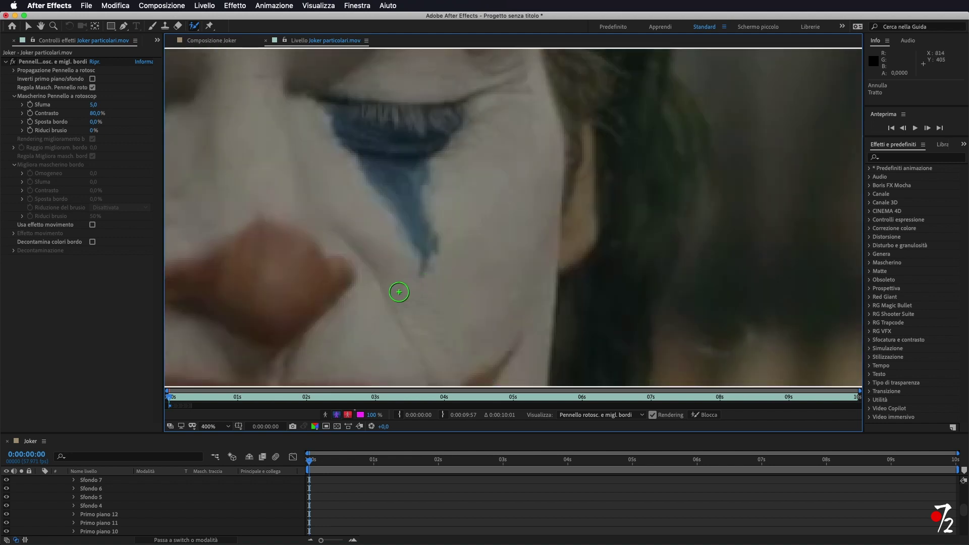
{"action": "scroll", "coordinate": [400, 292], "scroll_direction": "up", "scroll_amount": 2}
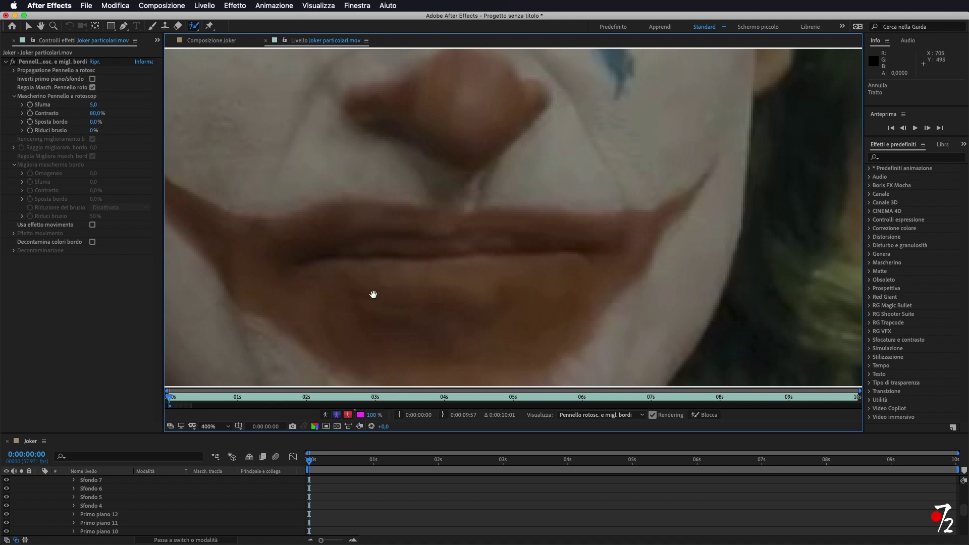
{"action": "left_click_drag", "start_coordinate": [372, 294], "coordinate": [449, 283]}
{"action": "left_click_drag", "start_coordinate": [330, 222], "coordinate": [410, 216]}
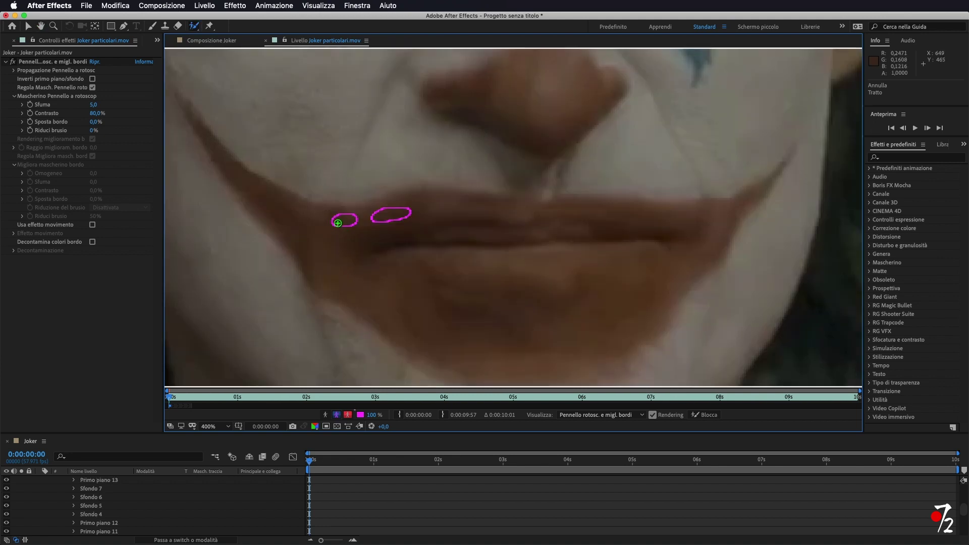
{"action": "mouse_move", "coordinate": [336, 222]}
{"action": "left_mouse_down"}
{"action": "mouse_move", "coordinate": [334, 262]}
{"action": "mouse_move", "coordinate": [379, 303]}
{"action": "left_mouse_up"}
Zoom in and extend the mouth selection out to its right corner
{"action": "key", "text": "comma"}
{"action": "key", "text": "comma"}
{"action": "key", "text": "comma"}
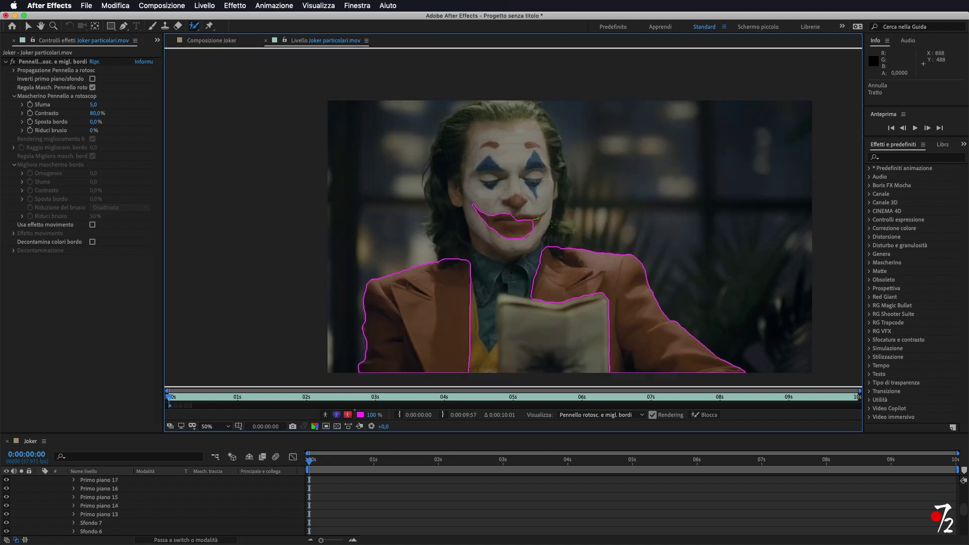
{"action": "key", "text": "period"}
{"action": "key", "text": "period"}
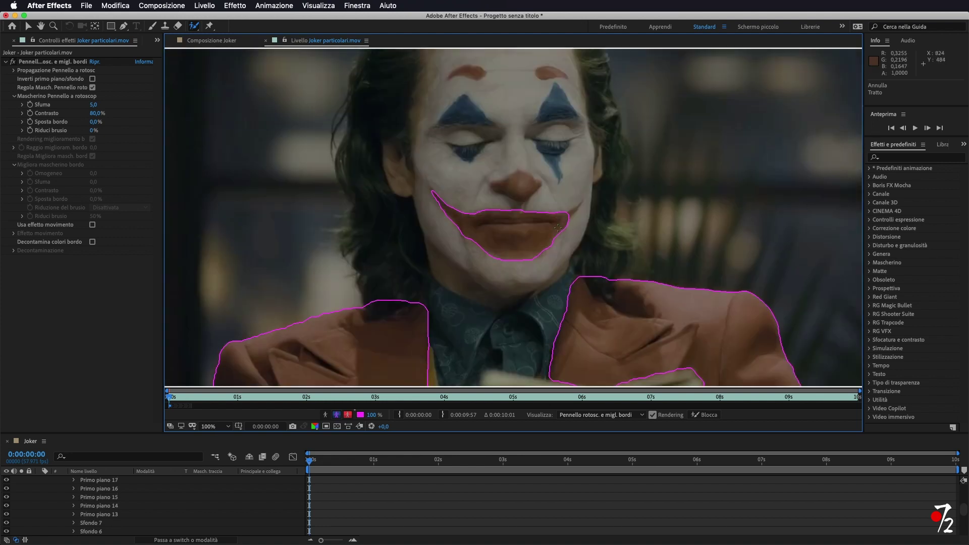
{"action": "key", "text": "period"}
{"action": "key", "text": "period"}
{"action": "mouse_move", "coordinate": [625, 210]}
{"action": "left_mouse_down"}
{"action": "mouse_move", "coordinate": [649, 195]}
{"action": "mouse_move", "coordinate": [636, 202]}
{"action": "left_mouse_up"}
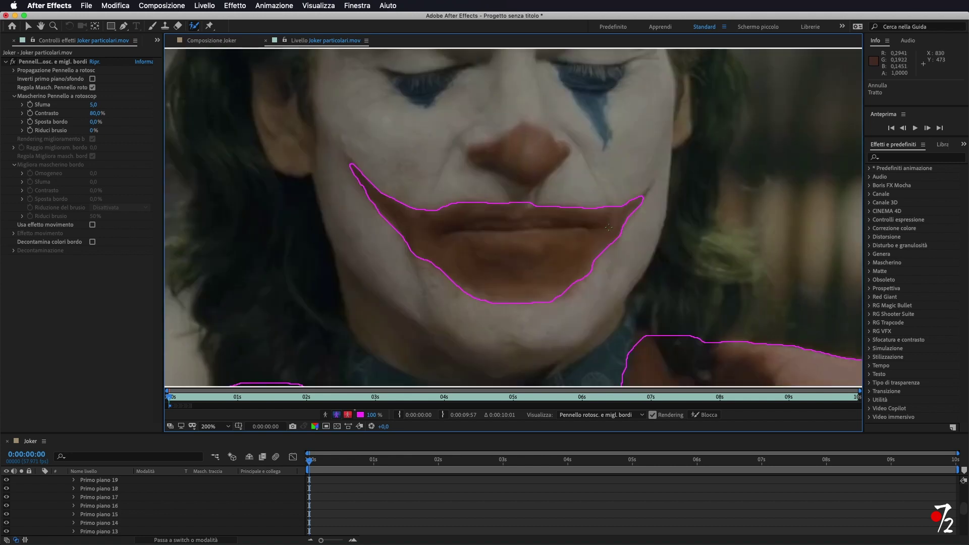
{"action": "key", "text": "period"}
{"action": "key", "text": "period"}
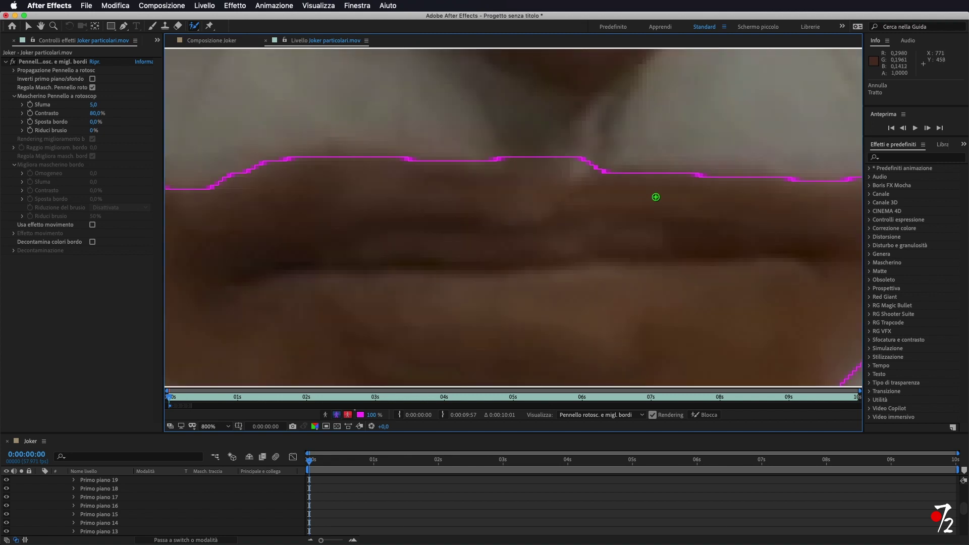
{"action": "left_click_drag", "start_coordinate": [656, 197], "coordinate": [259, 229]}
{"action": "left_click_drag", "start_coordinate": [652, 136], "coordinate": [633, 164]}
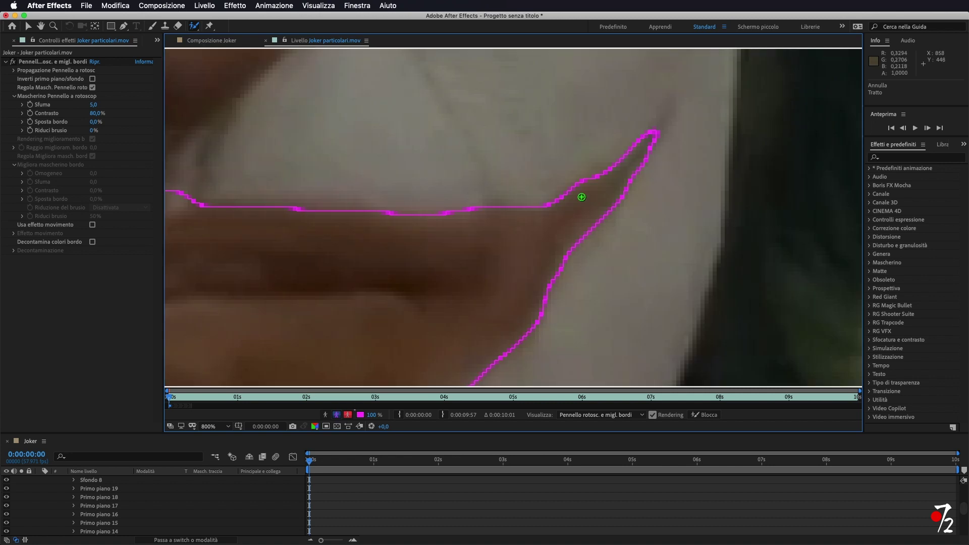
Zoom out and add the red nose to the selection
{"action": "key", "text": "comma"}
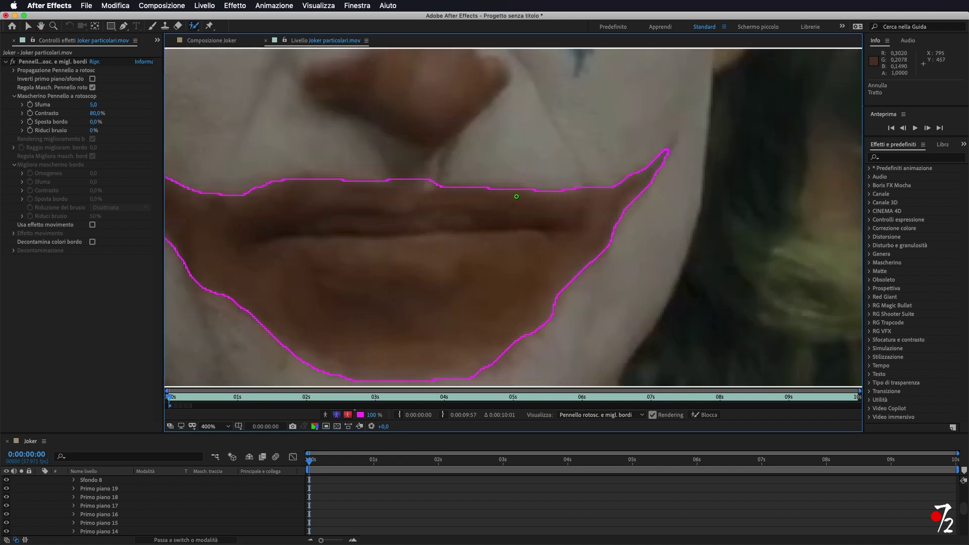
{"action": "key", "text": "comma"}
{"action": "key", "text": "comma"}
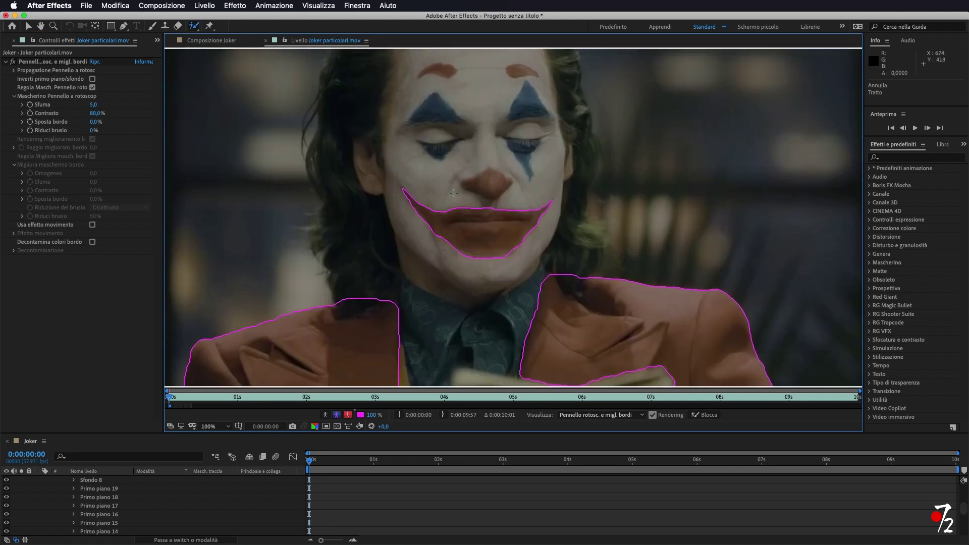
{"action": "left_click_drag", "start_coordinate": [466, 179], "coordinate": [497, 184]}
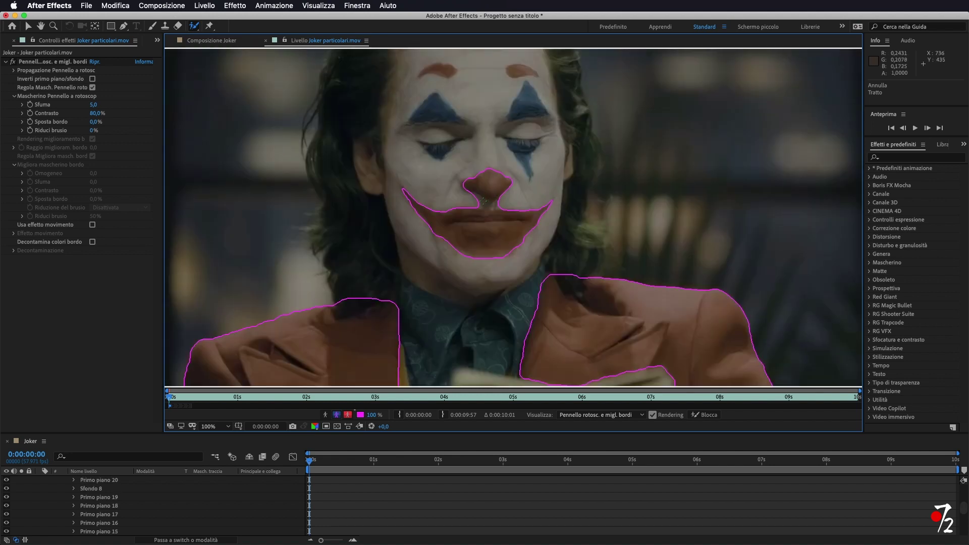
Subtract the skin under the nose and extend the selection over the left nostril
{"action": "key", "text": "period"}
{"action": "key", "text": "period"}
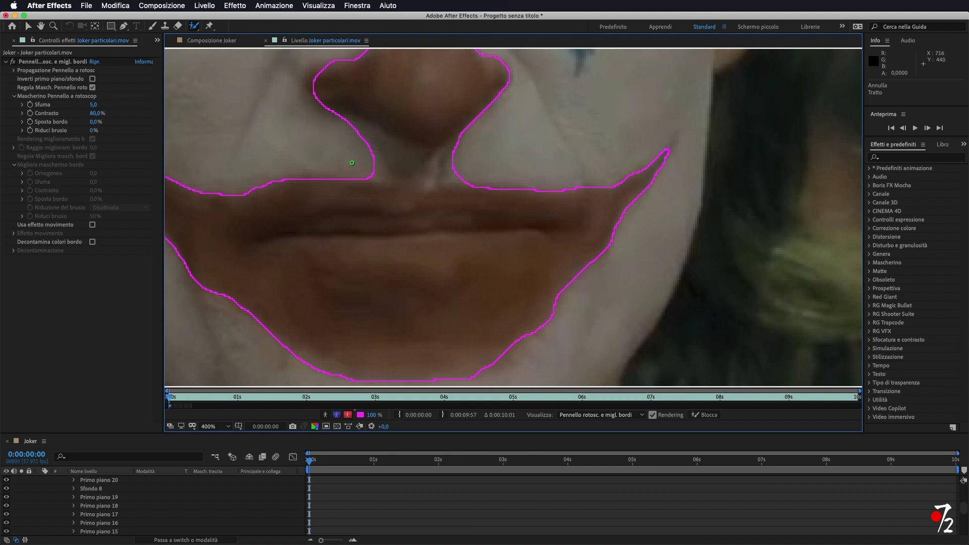
{"action": "left_click_drag", "start_coordinate": [350, 163], "coordinate": [486, 162]}
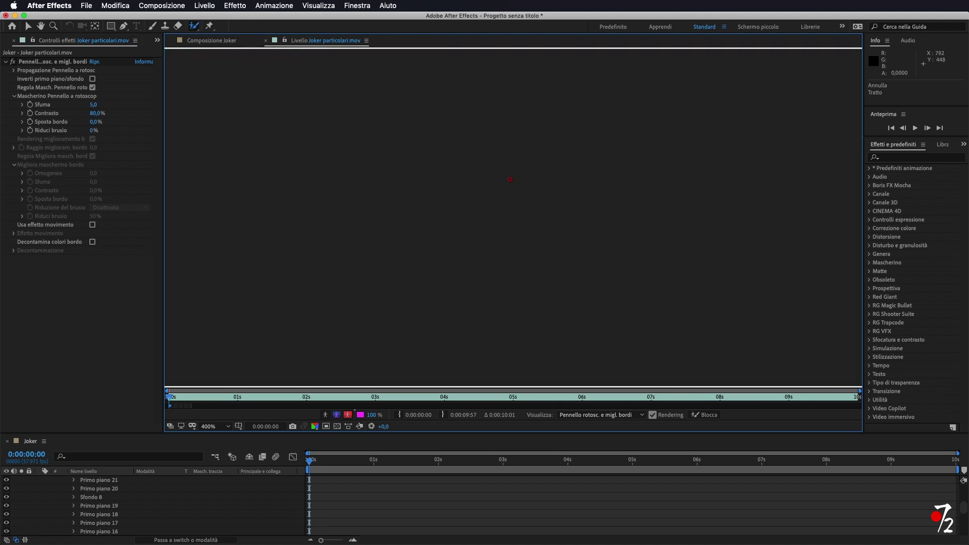
{"action": "scroll", "coordinate": [480, 340], "scroll_direction": "up", "scroll_amount": 6}
{"action": "scroll", "coordinate": [480, 340], "scroll_direction": "left", "scroll_amount": 2}
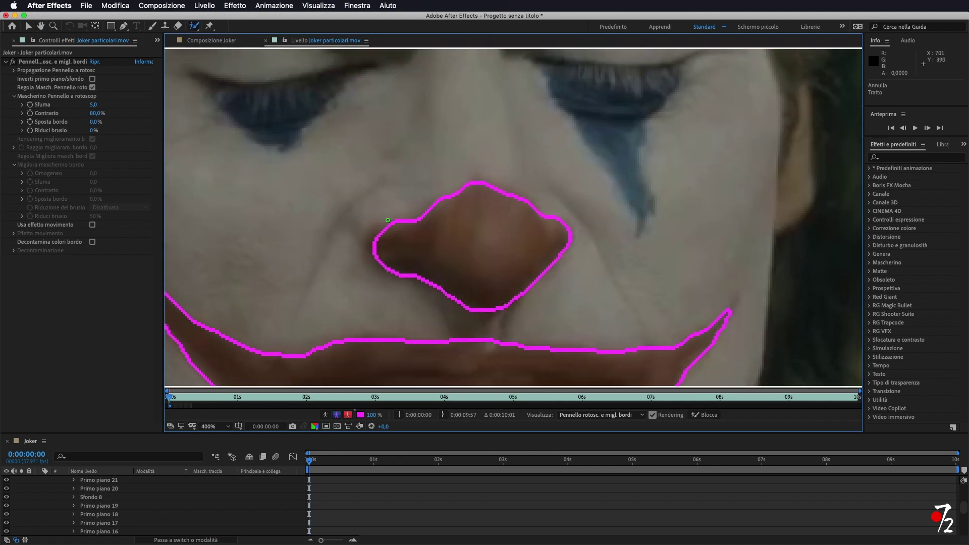
{"action": "left_click_drag", "start_coordinate": [376, 234], "coordinate": [372, 256]}
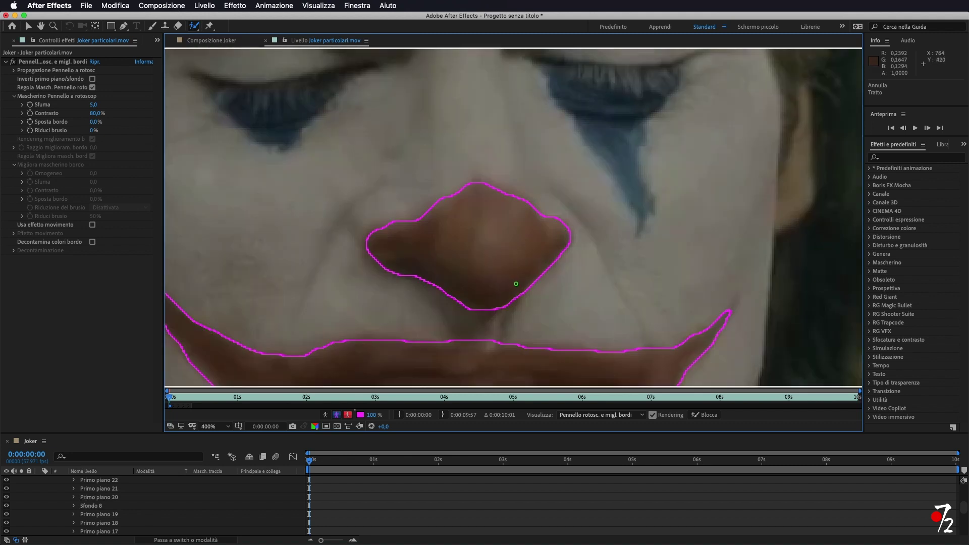
Add the left and right red eyebrows to the selection, then zoom out to the whole frame
{"action": "key", "text": "comma"}
{"action": "key", "text": "comma"}
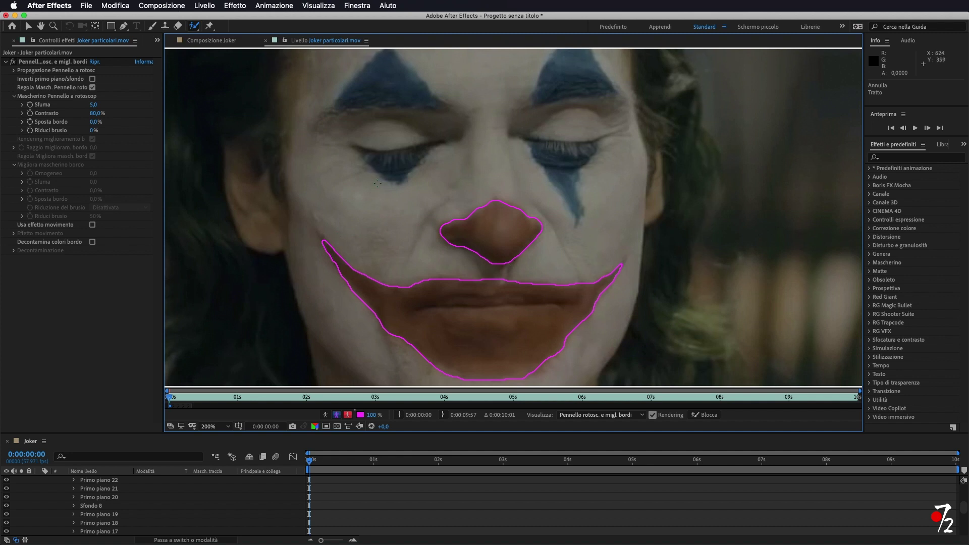
{"action": "scroll", "coordinate": [383, 184], "scroll_direction": "up", "scroll_amount": 5}
{"action": "left_click_drag", "start_coordinate": [369, 174], "coordinate": [373, 173]}
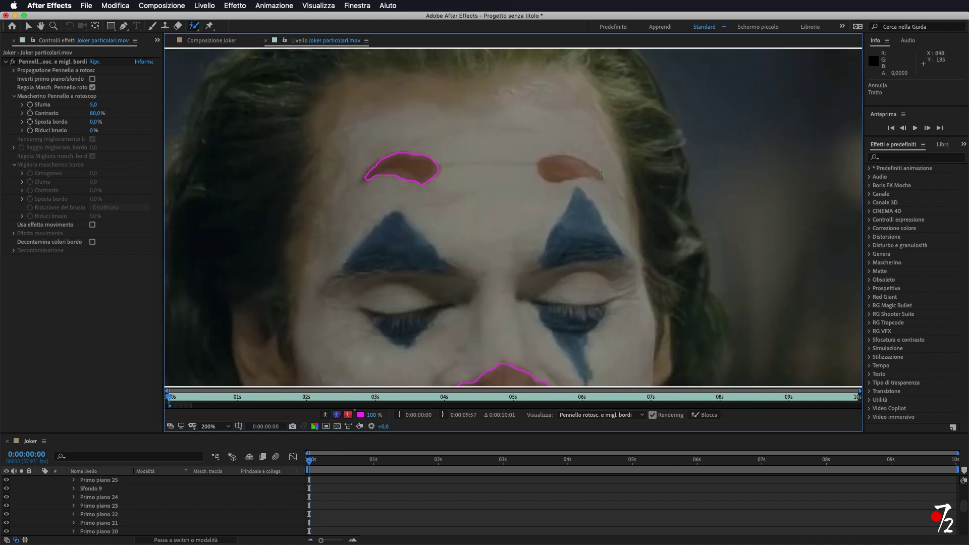
{"action": "left_click_drag", "start_coordinate": [542, 167], "coordinate": [596, 176]}
{"action": "key", "text": "comma"}
{"action": "key", "text": "comma"}
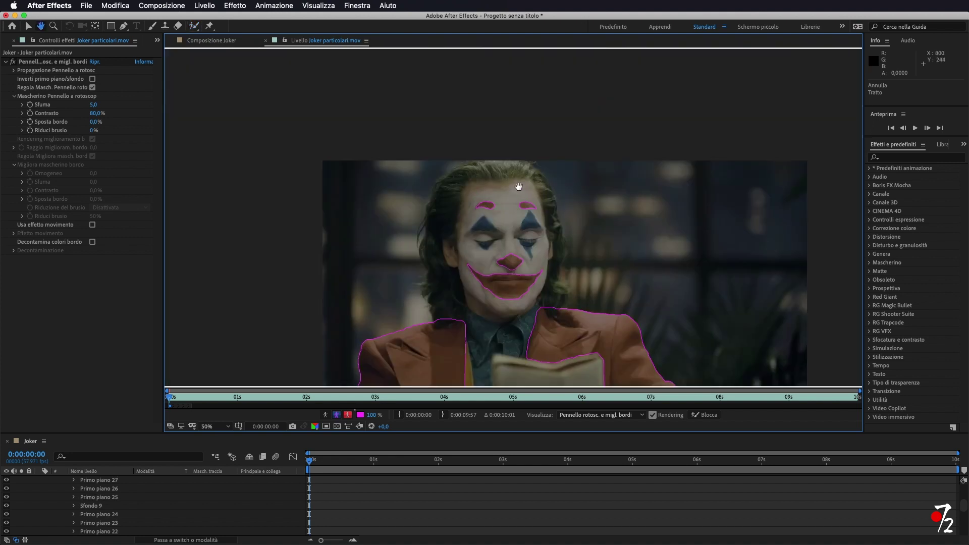
{"action": "left_click_drag", "start_coordinate": [525, 222], "coordinate": [449, 199]}
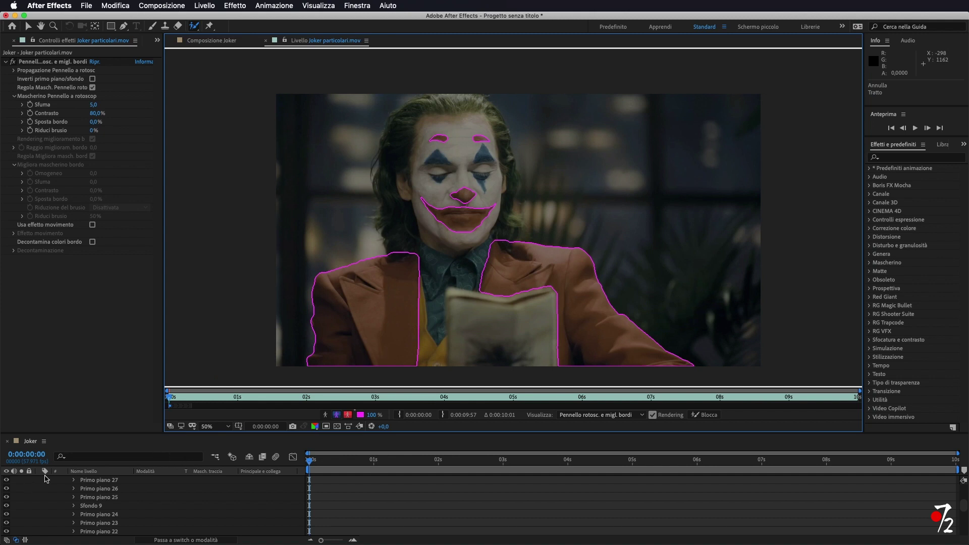
Return to the Joker composition, collapse layer 1's properties, and select the original Joker.mov layer
{"action": "scroll", "coordinate": [80, 488], "scroll_direction": "up", "scroll_amount": 3}
{"action": "left_click", "coordinate": [211, 41]}
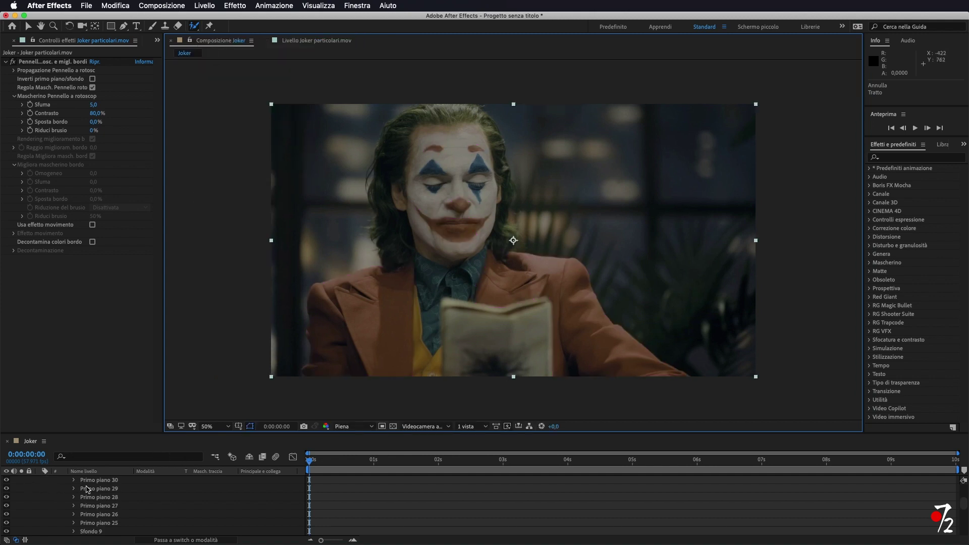
{"action": "scroll", "coordinate": [86, 489], "scroll_direction": "up", "scroll_amount": 5}
{"action": "left_click", "coordinate": [42, 481]}
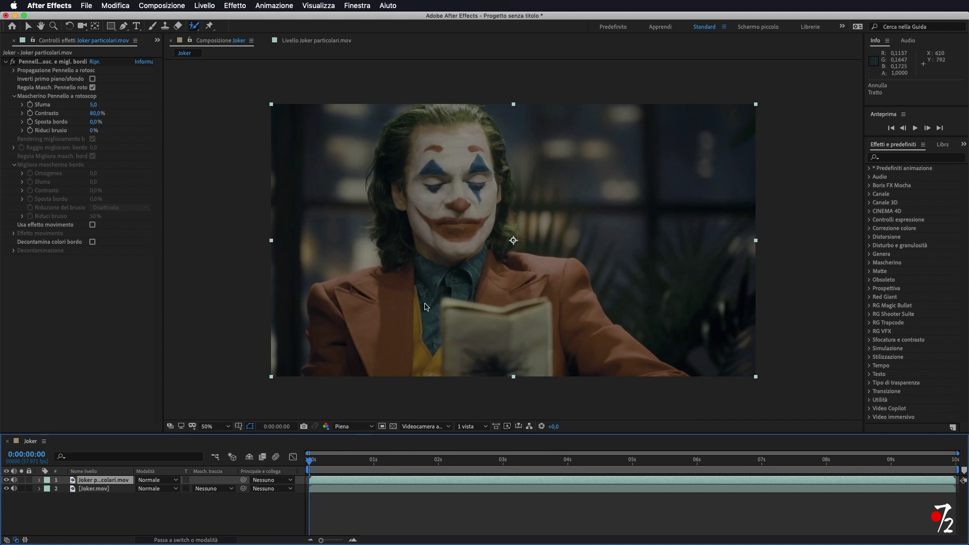
{"action": "left_click", "coordinate": [98, 490]}
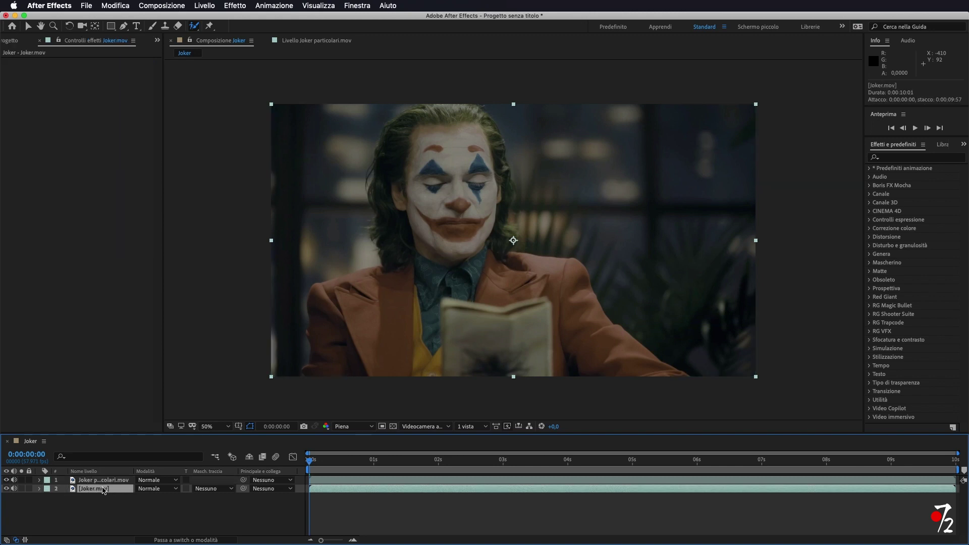
Search 'bianco' in Effects & Presets and apply Bianco e nero to Joker.mov
{"action": "left_click", "coordinate": [923, 151]}
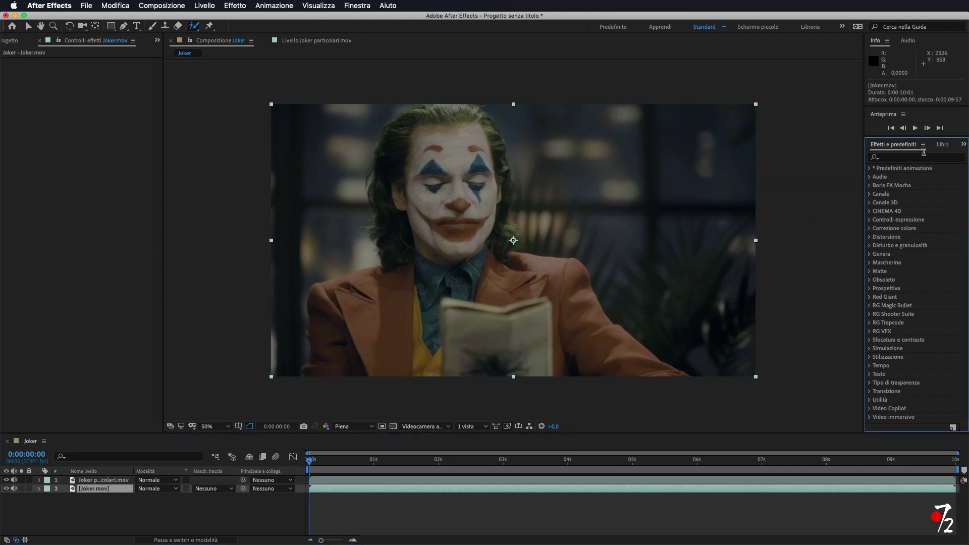
{"action": "left_click", "coordinate": [914, 158]}
{"action": "type", "text": "bianco"}
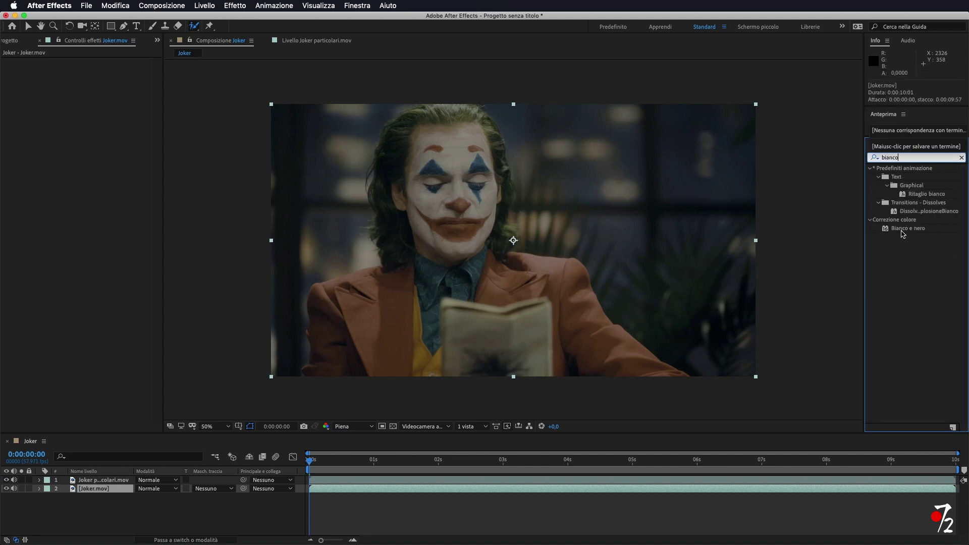
{"action": "left_click_drag", "start_coordinate": [902, 233], "coordinate": [111, 231]}
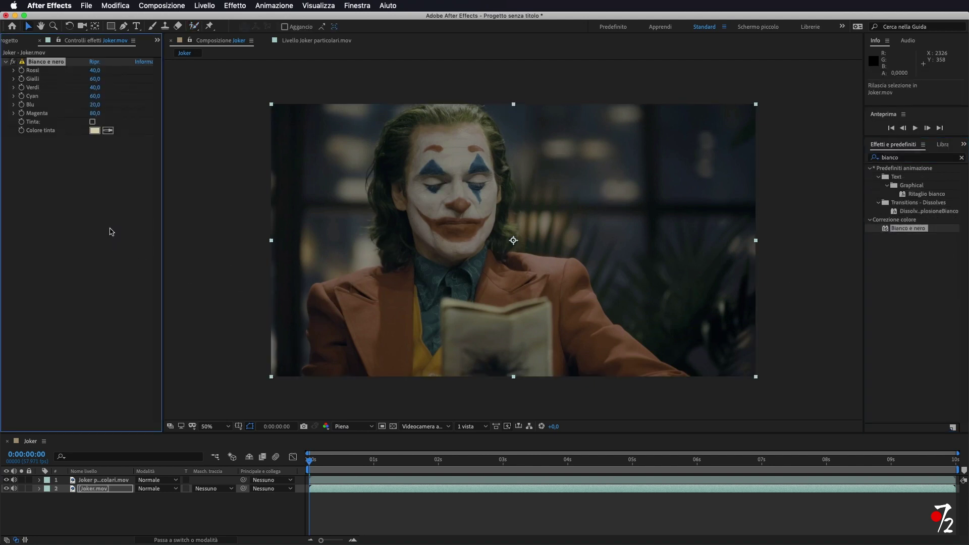
Hide and reshow the rotoscoped colour layer to compare, then open its layer viewer
{"action": "left_click", "coordinate": [6, 482]}
{"action": "left_click", "coordinate": [6, 480]}
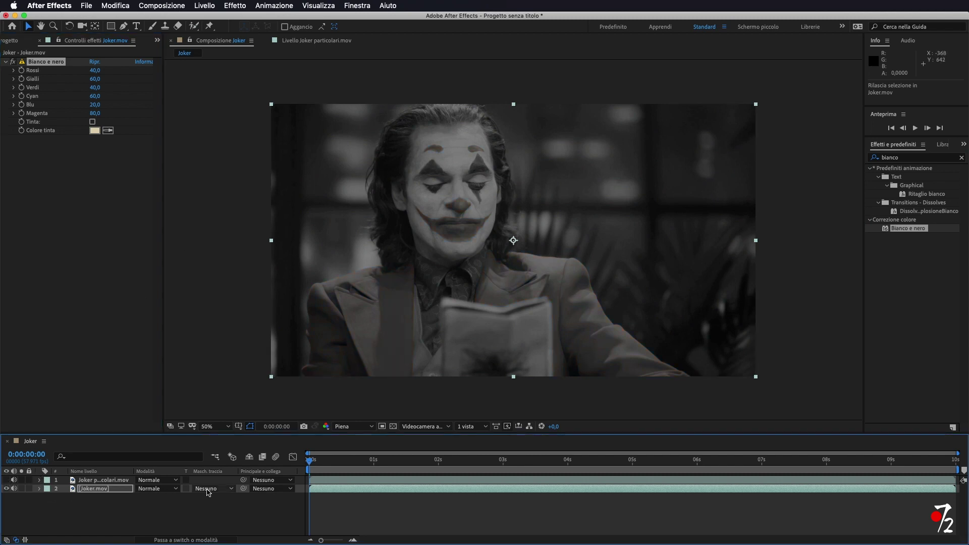
{"action": "left_click", "coordinate": [6, 480]}
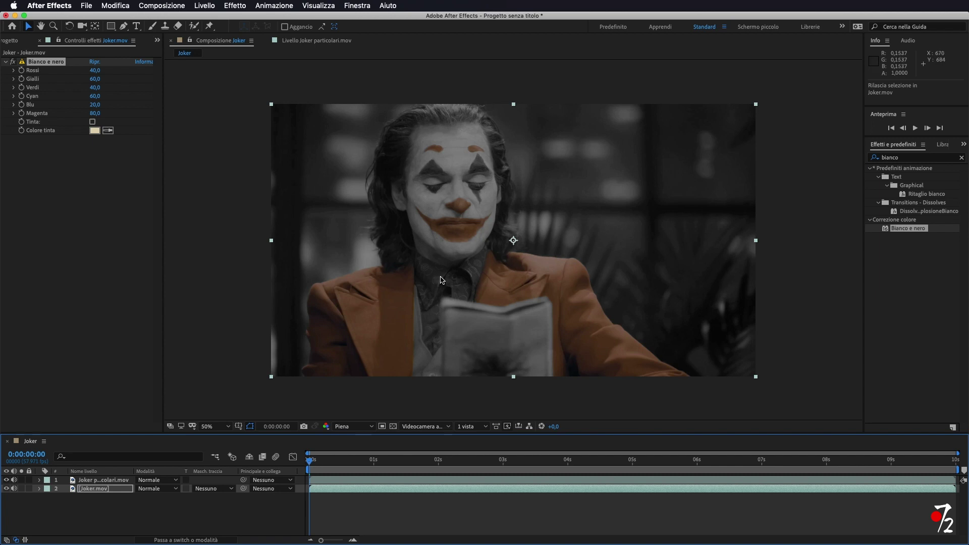
{"action": "left_click", "coordinate": [294, 42]}
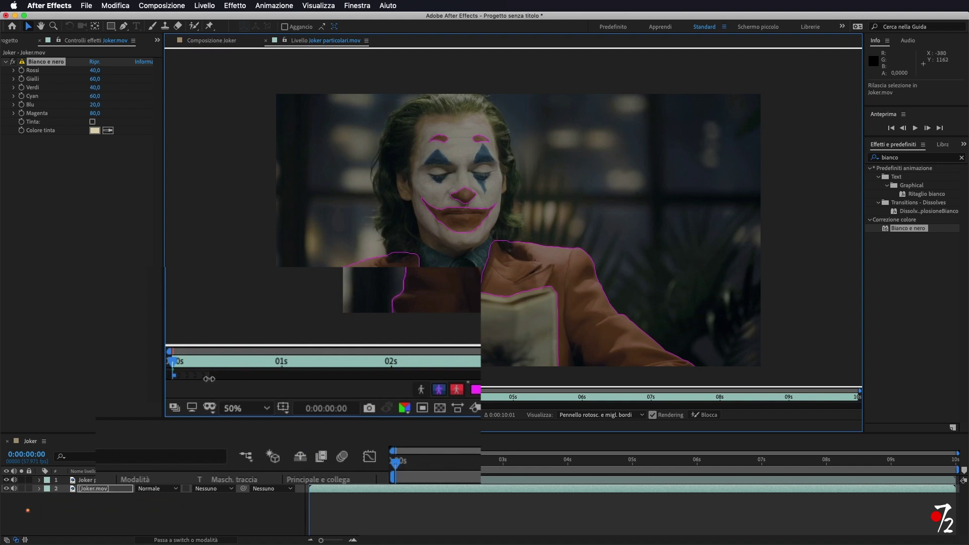
Extend the Roto Brush span across the clip and play a preview
{"action": "left_click_drag", "start_coordinate": [189, 406], "coordinate": [858, 401]}
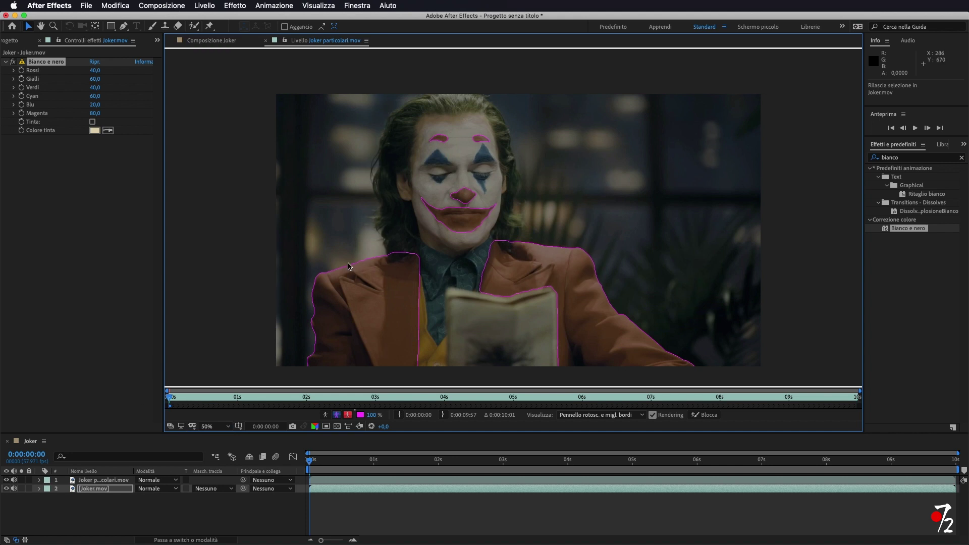
{"action": "key", "text": "space"}
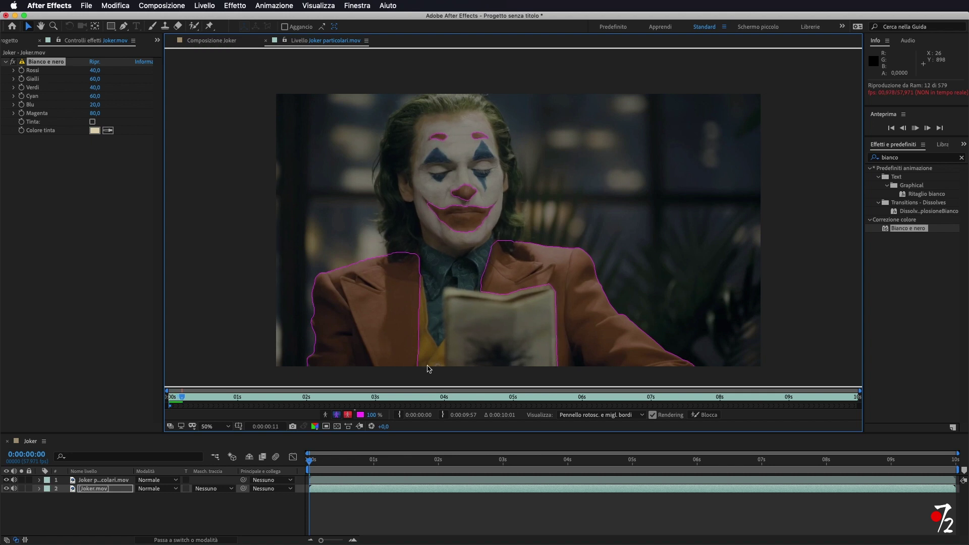
{"action": "key", "text": "space"}
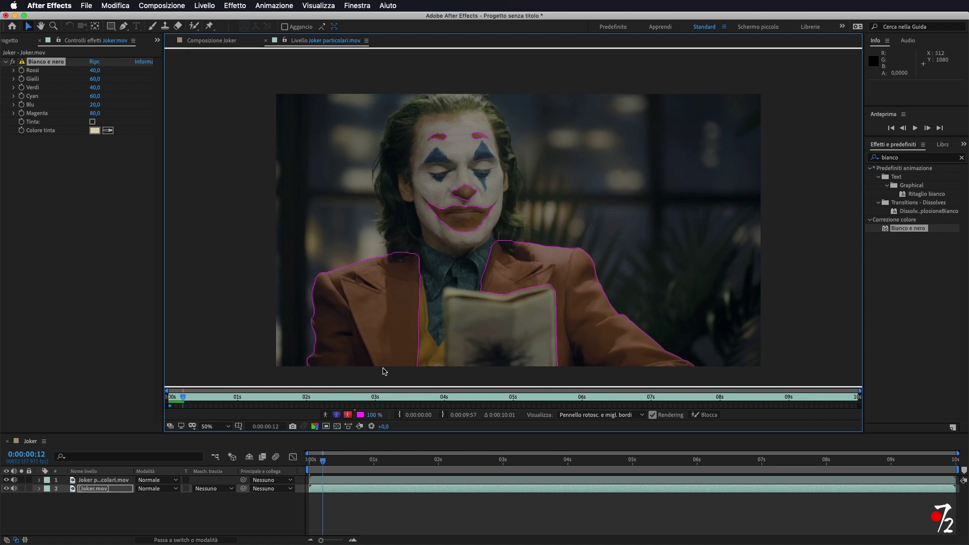
Return to the first frame and step forward to frame 3 to check the outline
{"action": "left_click_drag", "start_coordinate": [184, 397], "coordinate": [161, 397]}
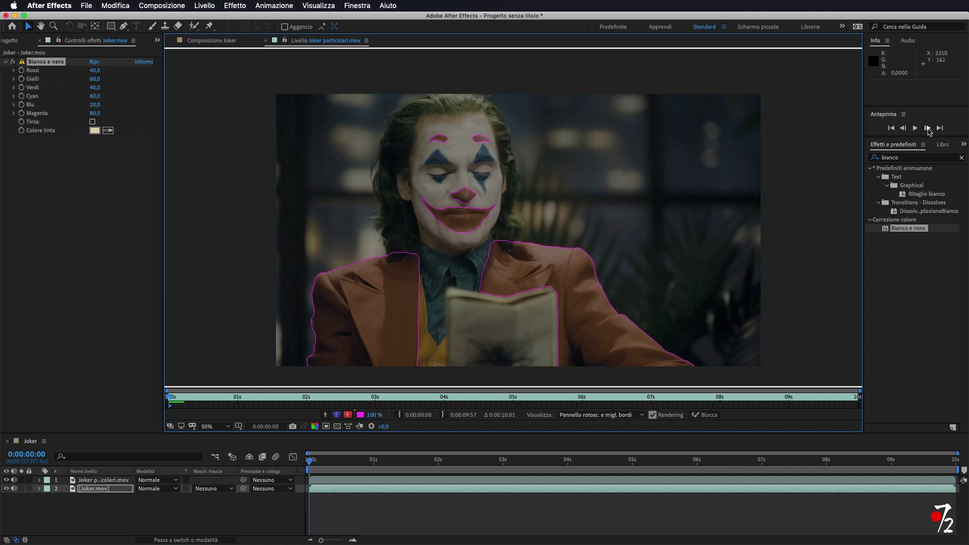
{"action": "left_click", "coordinate": [927, 128]}
{"action": "left_click", "coordinate": [927, 128]}
{"action": "left_click", "coordinate": [928, 128]}
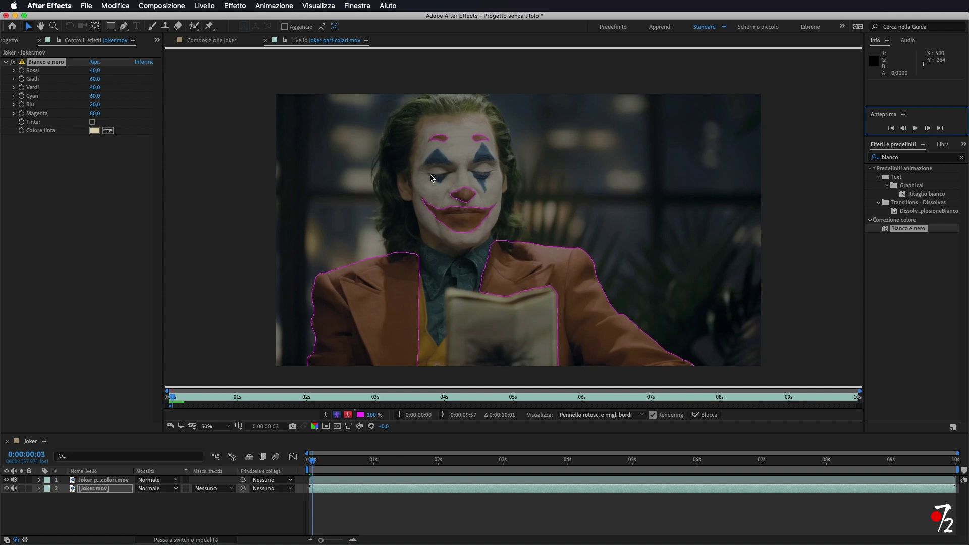
Extend the mouth selection at both corners, merging the right corner loop into it
{"action": "scroll", "coordinate": [450, 229], "scroll_direction": "up", "scroll_amount": 1}
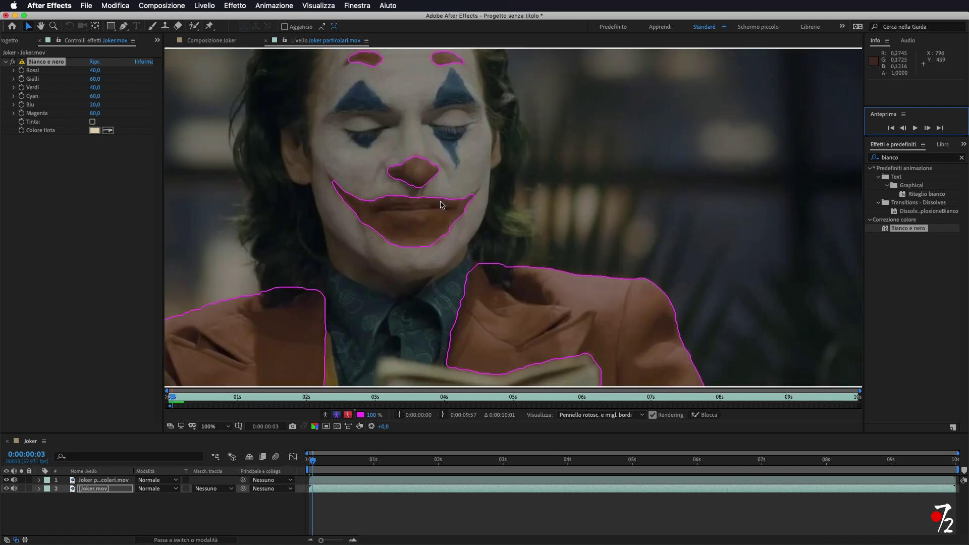
{"action": "scroll", "coordinate": [350, 188], "scroll_direction": "up", "scroll_amount": 1}
{"action": "left_click_drag", "start_coordinate": [272, 167], "coordinate": [433, 255]}
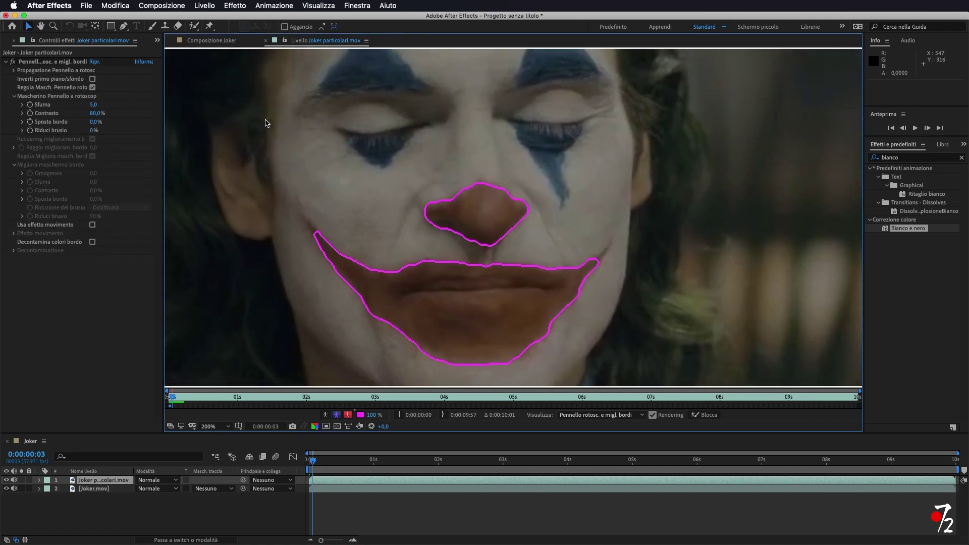
{"action": "left_click", "coordinate": [193, 26]}
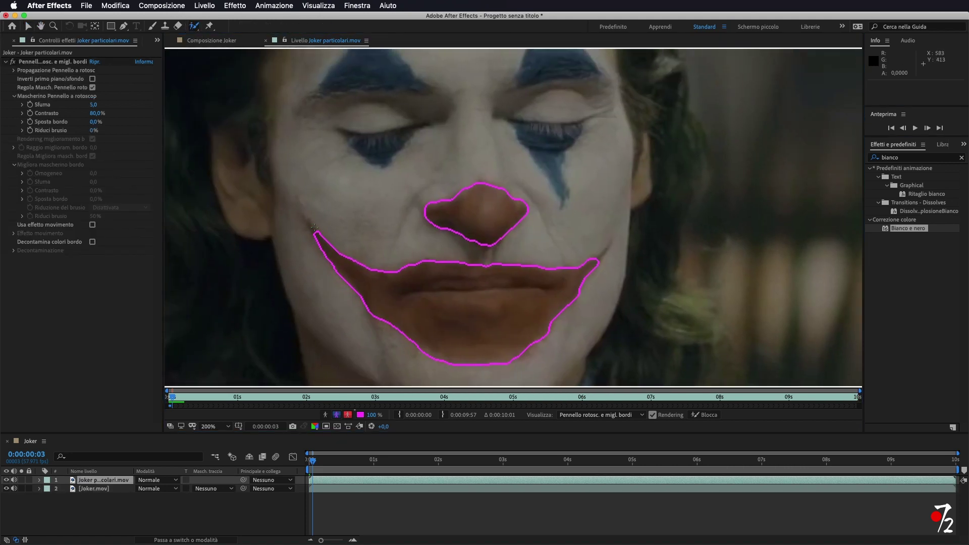
{"action": "left_click_drag", "start_coordinate": [306, 221], "coordinate": [314, 230]}
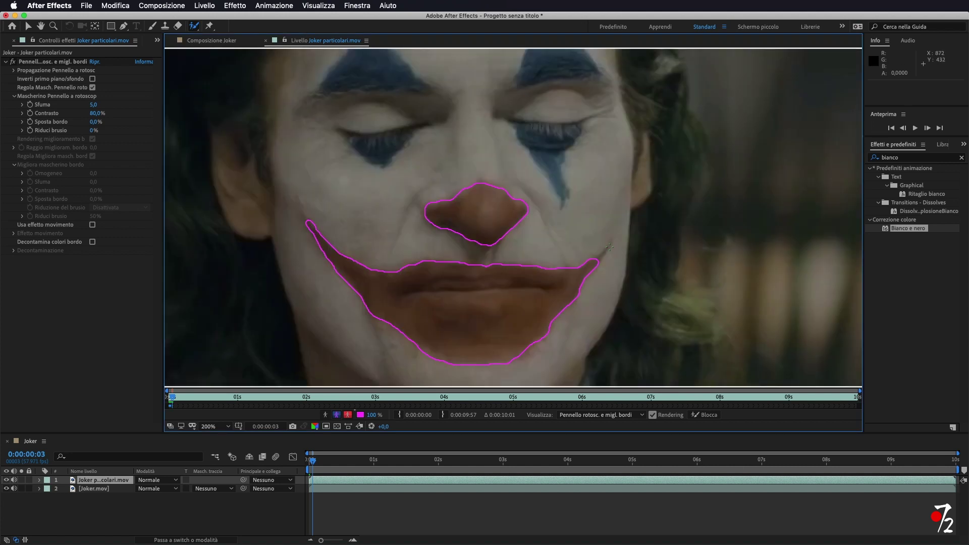
{"action": "mouse_move", "coordinate": [603, 255]}
{"action": "left_mouse_down"}
{"action": "mouse_move", "coordinate": [591, 264]}
{"action": "mouse_move", "coordinate": [608, 248]}
{"action": "left_mouse_up"}
{"action": "key", "text": "period"}
{"action": "left_click_drag", "start_coordinate": [691, 285], "coordinate": [681, 303]}
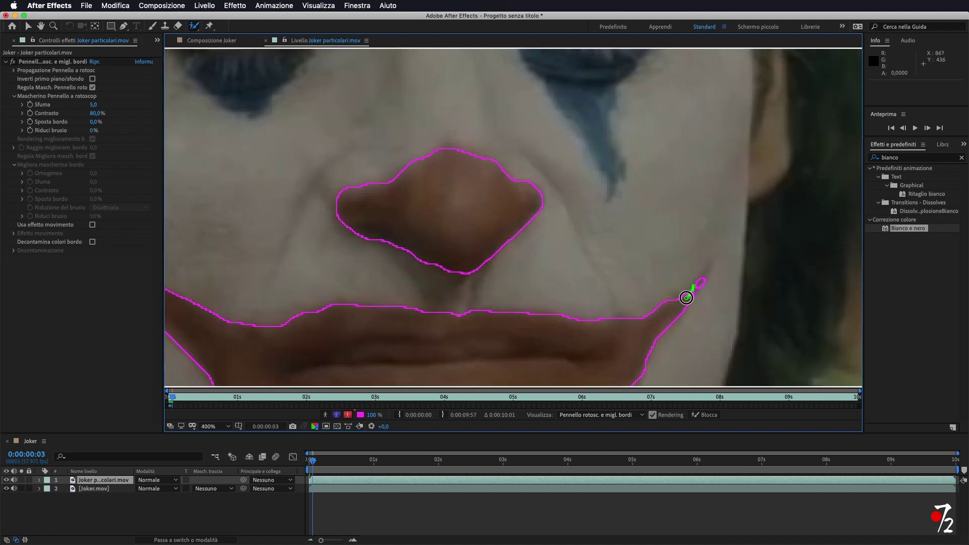
Paint a stroke extending the left eyebrow selection to its end, then zoom out
{"action": "scroll", "coordinate": [602, 265], "scroll_direction": "down", "scroll_amount": 4}
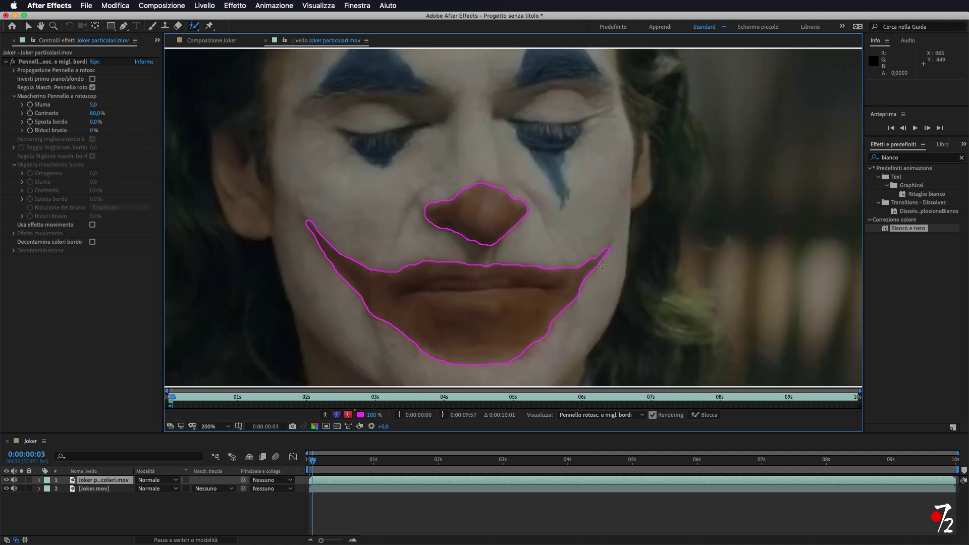
{"action": "scroll", "coordinate": [417, 227], "scroll_direction": "up", "scroll_amount": 1}
{"action": "scroll", "coordinate": [393, 178], "scroll_direction": "up", "scroll_amount": 1}
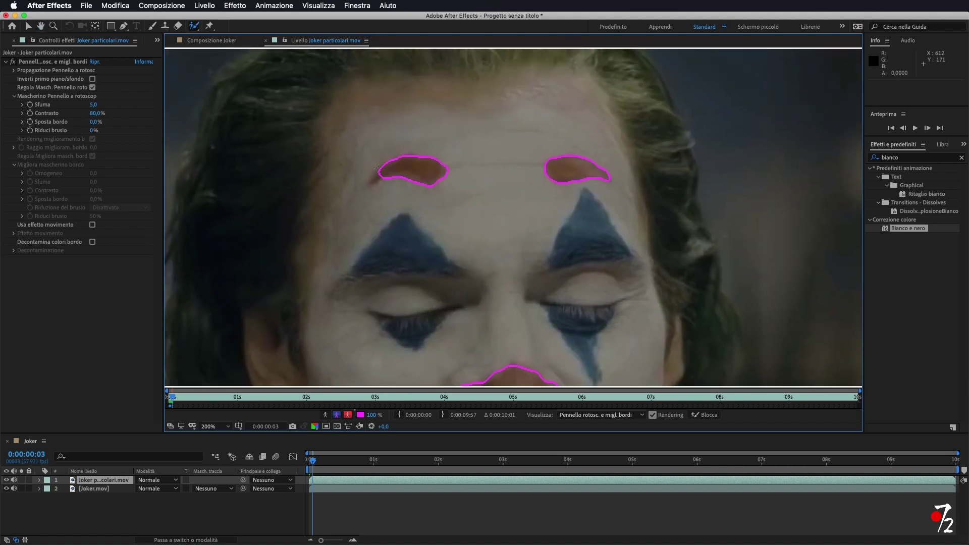
{"action": "left_click_drag", "start_coordinate": [379, 167], "coordinate": [372, 185]}
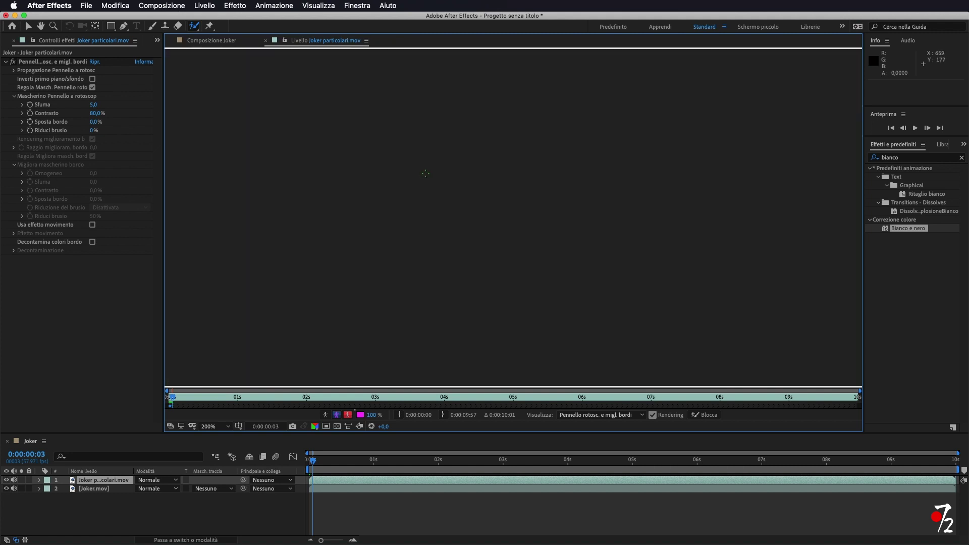
{"action": "scroll", "coordinate": [525, 227], "scroll_direction": "down", "scroll_amount": 3}
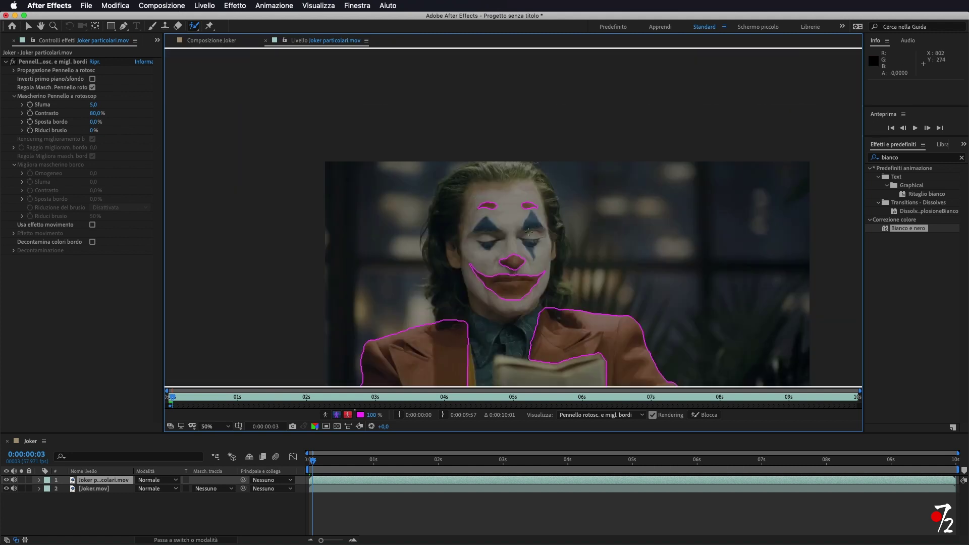
{"action": "scroll", "coordinate": [528, 232], "scroll_direction": "down", "scroll_amount": 3}
{"action": "scroll", "coordinate": [527, 231], "scroll_direction": "right", "scroll_amount": 2}
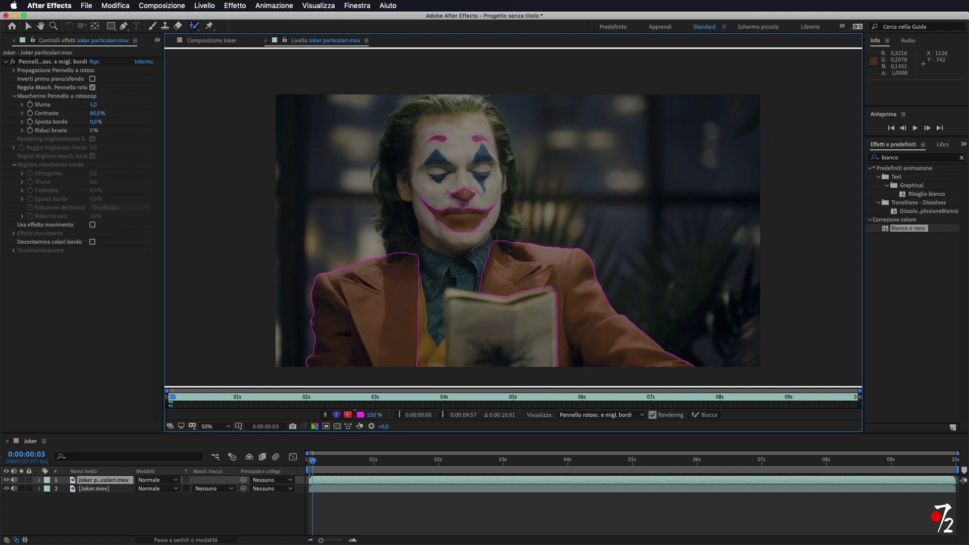
At frame 6, add both mouth corners to the selection, including the right corner's tip
{"action": "left_click", "coordinate": [928, 127]}
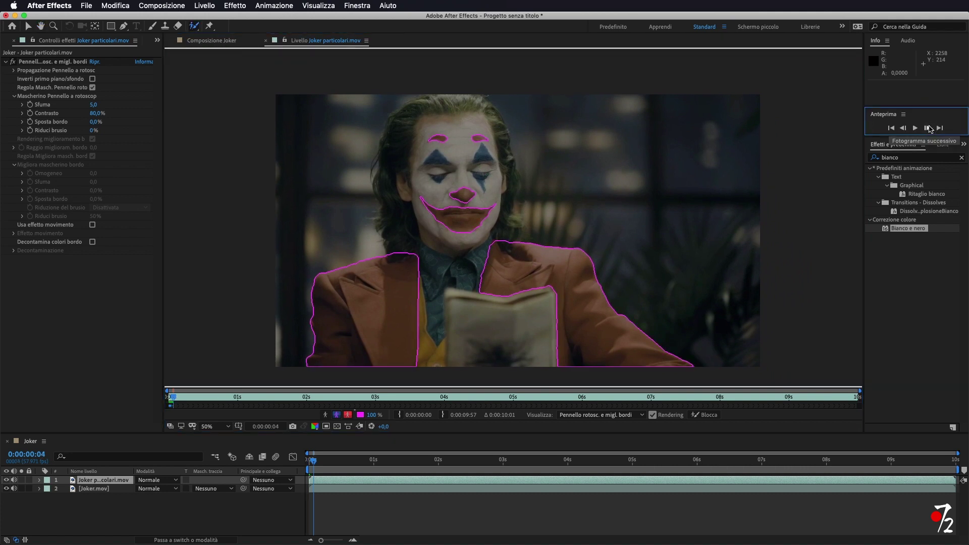
{"action": "left_click", "coordinate": [927, 128]}
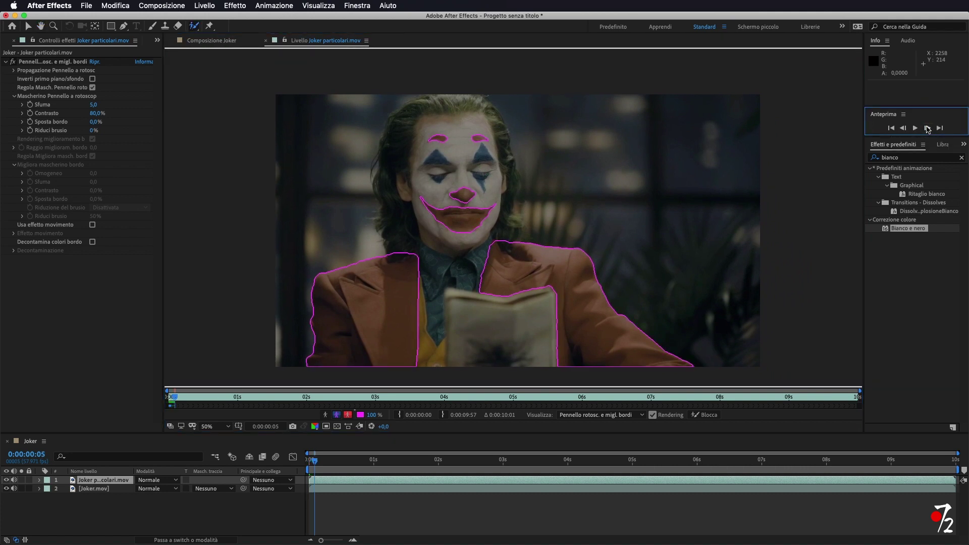
{"action": "left_click", "coordinate": [927, 128]}
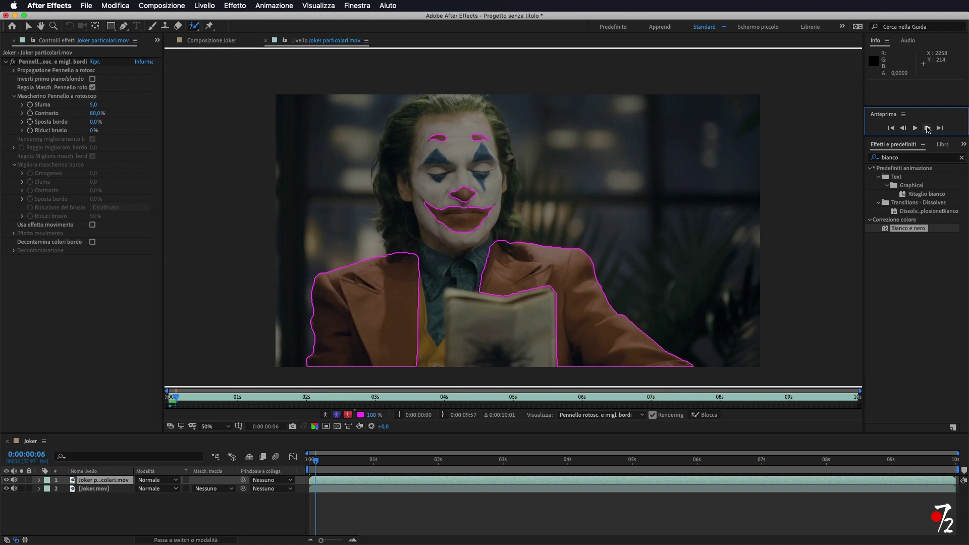
{"action": "scroll", "coordinate": [437, 199], "scroll_direction": "up", "scroll_amount": 1}
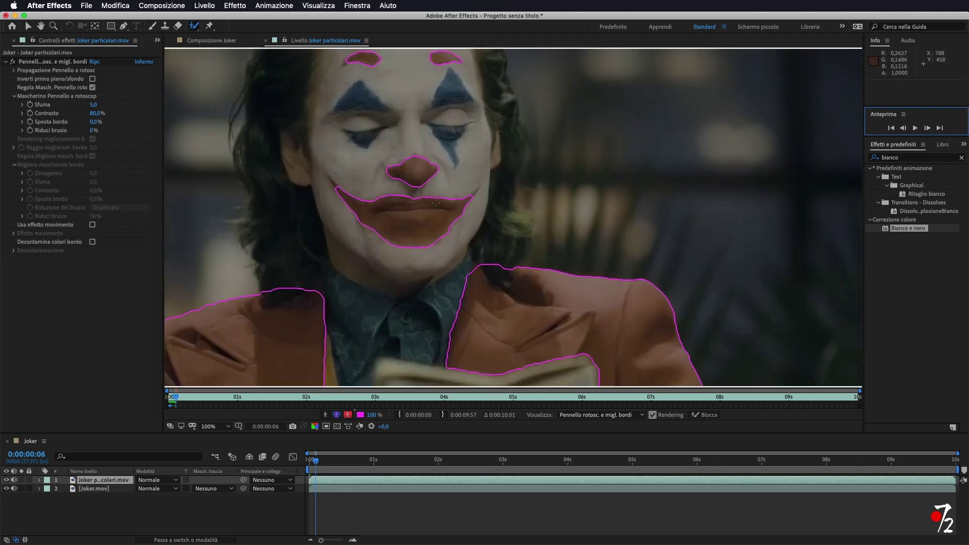
{"action": "scroll", "coordinate": [437, 199], "scroll_direction": "up", "scroll_amount": 2}
{"action": "scroll", "coordinate": [437, 199], "scroll_direction": "up", "scroll_amount": 2}
{"action": "scroll", "coordinate": [358, 188], "scroll_direction": "up", "scroll_amount": 1}
{"action": "left_click_drag", "start_coordinate": [358, 188], "coordinate": [757, 283]}
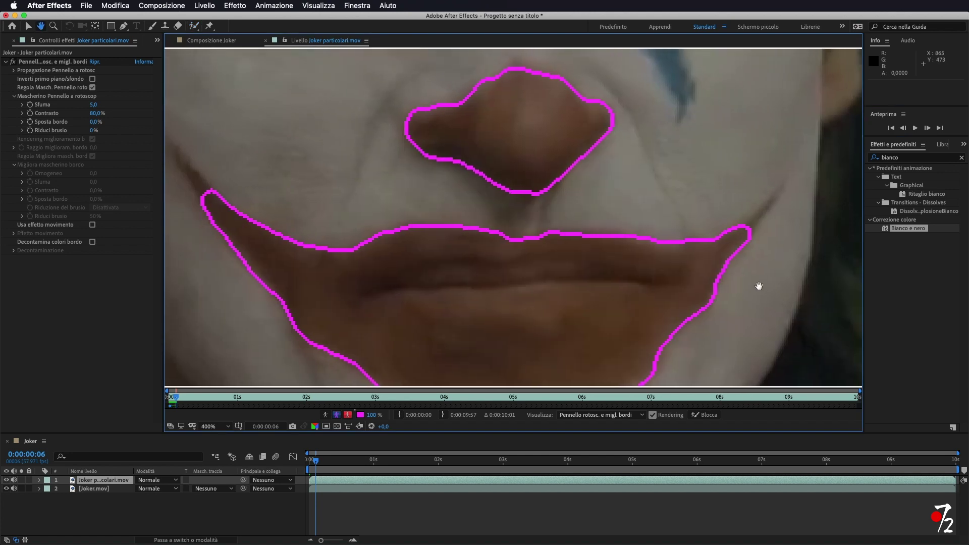
{"action": "left_click_drag", "start_coordinate": [186, 157], "coordinate": [214, 200]}
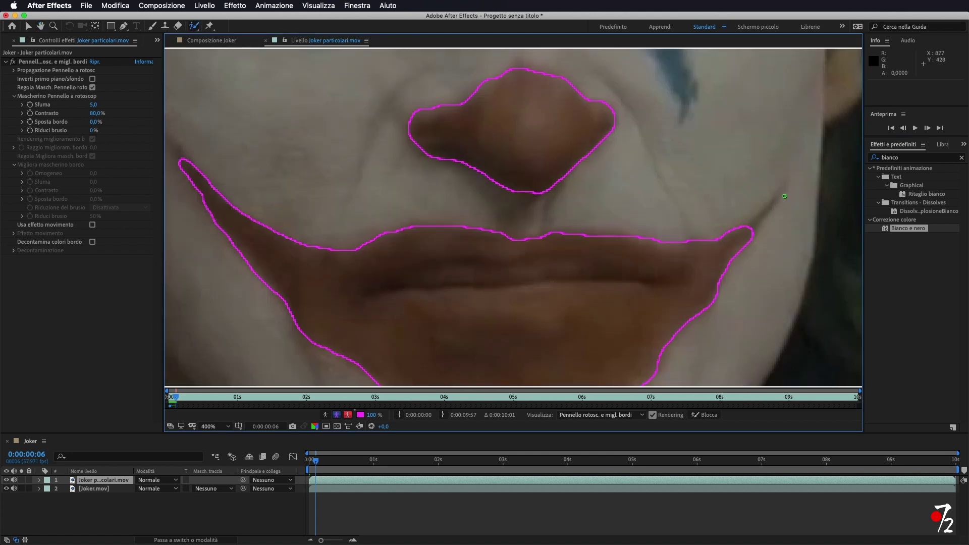
{"action": "left_click_drag", "start_coordinate": [784, 196], "coordinate": [742, 226]}
{"action": "left_click_drag", "start_coordinate": [779, 196], "coordinate": [758, 215]}
Pan over the eyes and eyebrows, then zoom out and centre the whole frame
{"action": "scroll", "coordinate": [726, 242], "scroll_direction": "down", "scroll_amount": 4}
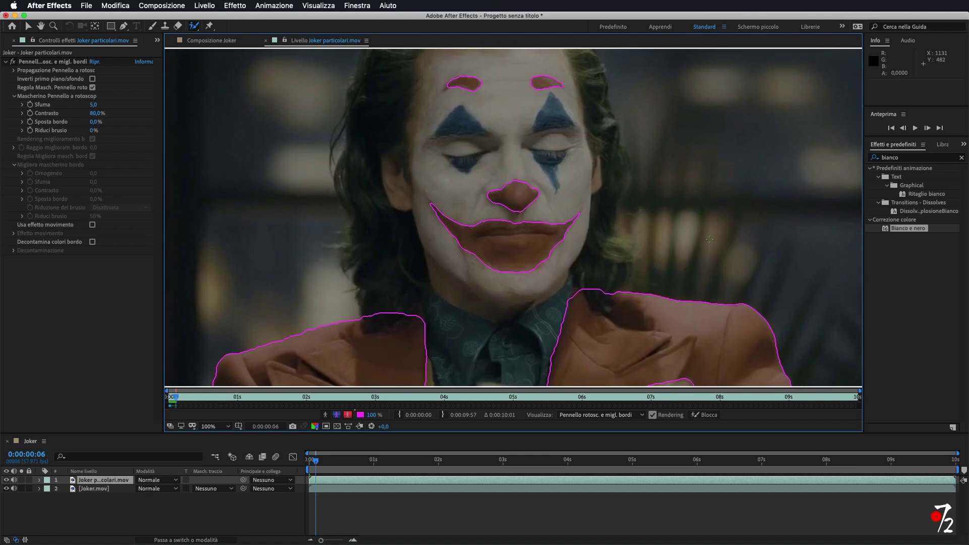
{"action": "scroll", "coordinate": [504, 212], "scroll_direction": "up", "scroll_amount": 4}
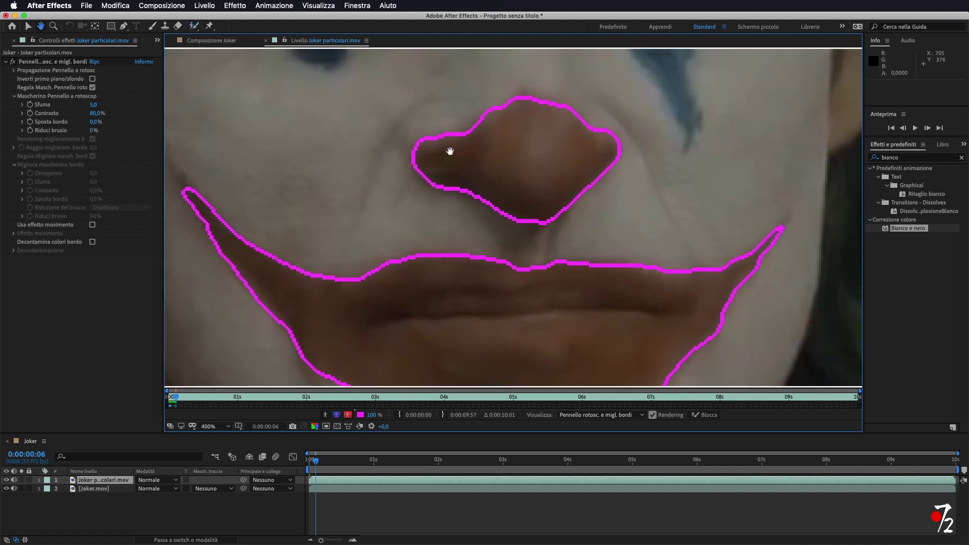
{"action": "left_click_drag", "start_coordinate": [447, 151], "coordinate": [534, 383]}
{"action": "left_click_drag", "start_coordinate": [433, 145], "coordinate": [433, 271]}
{"action": "left_click_drag", "start_coordinate": [384, 94], "coordinate": [367, 107]}
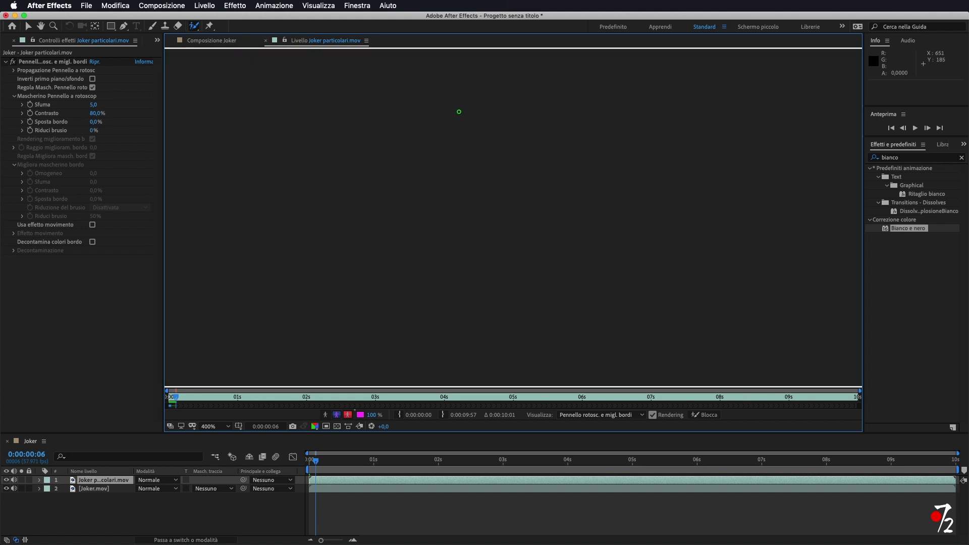
{"action": "scroll", "coordinate": [601, 161], "scroll_direction": "down", "scroll_amount": 6}
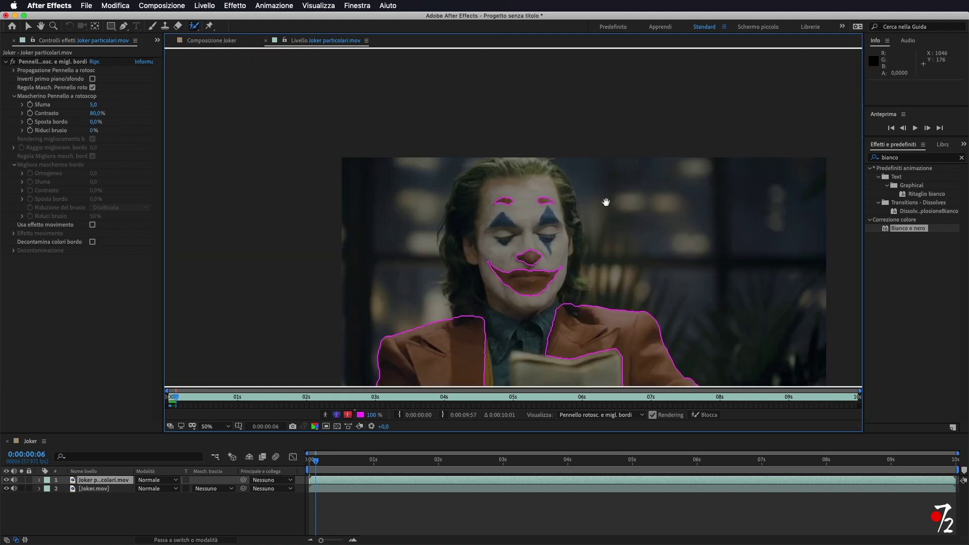
{"action": "left_click_drag", "start_coordinate": [606, 201], "coordinate": [593, 143]}
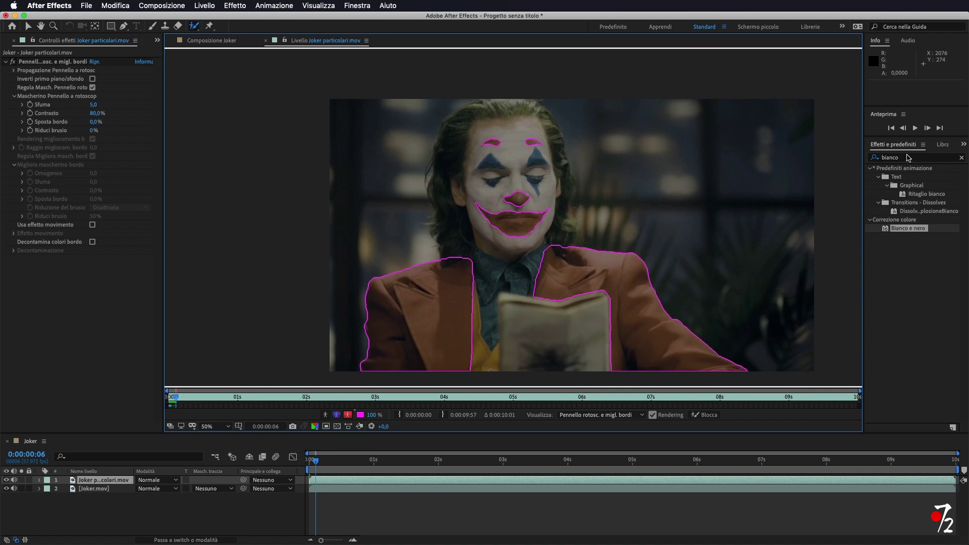
Advance to frame 8 and extend the mouth selection to both corners
{"action": "left_click", "coordinate": [927, 129]}
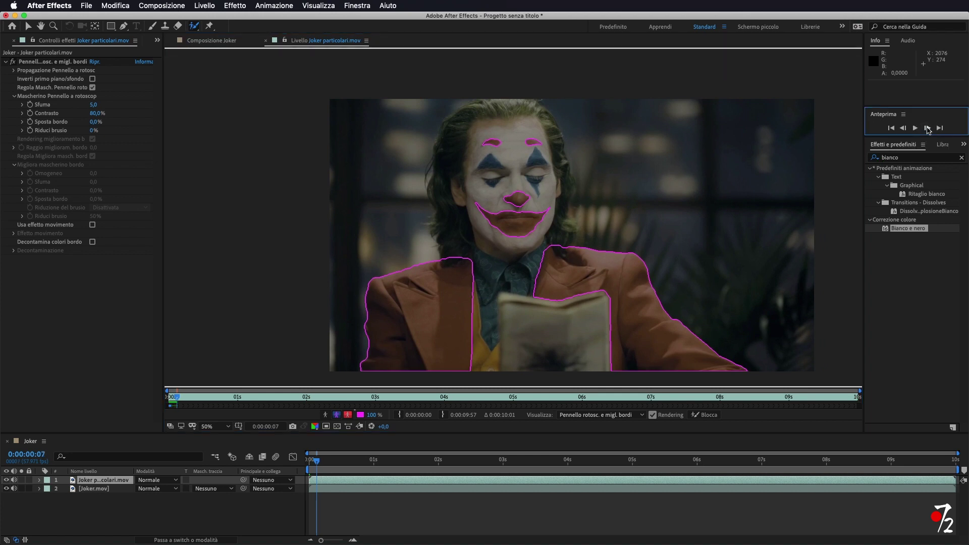
{"action": "left_click", "coordinate": [928, 129]}
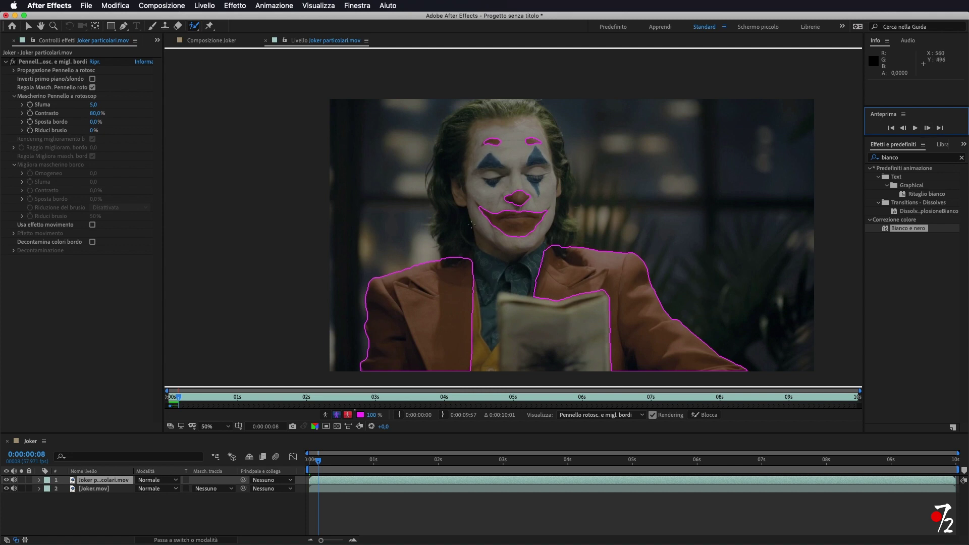
{"action": "key", "text": "."}
{"action": "key", "text": "."}
{"action": "key", "text": "."}
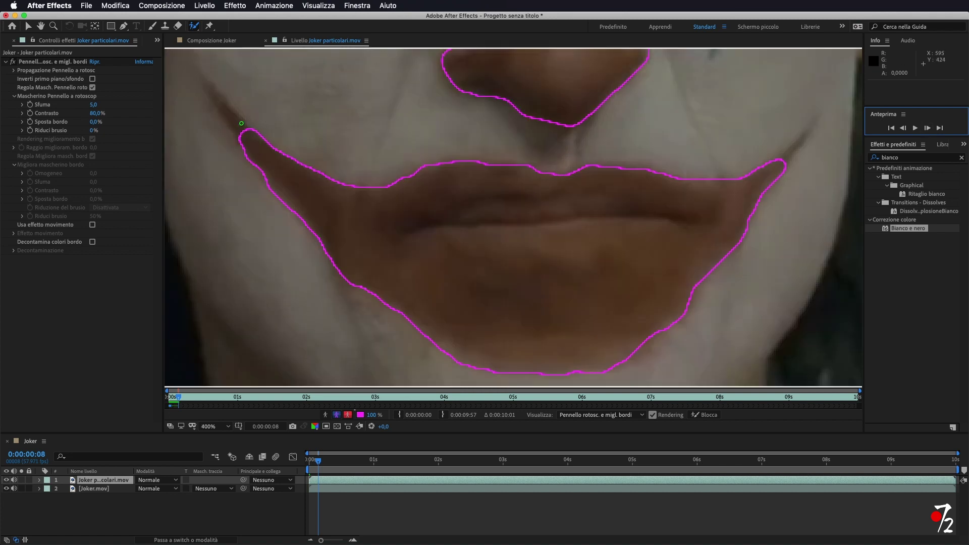
{"action": "left_click_drag", "start_coordinate": [214, 97], "coordinate": [243, 135]}
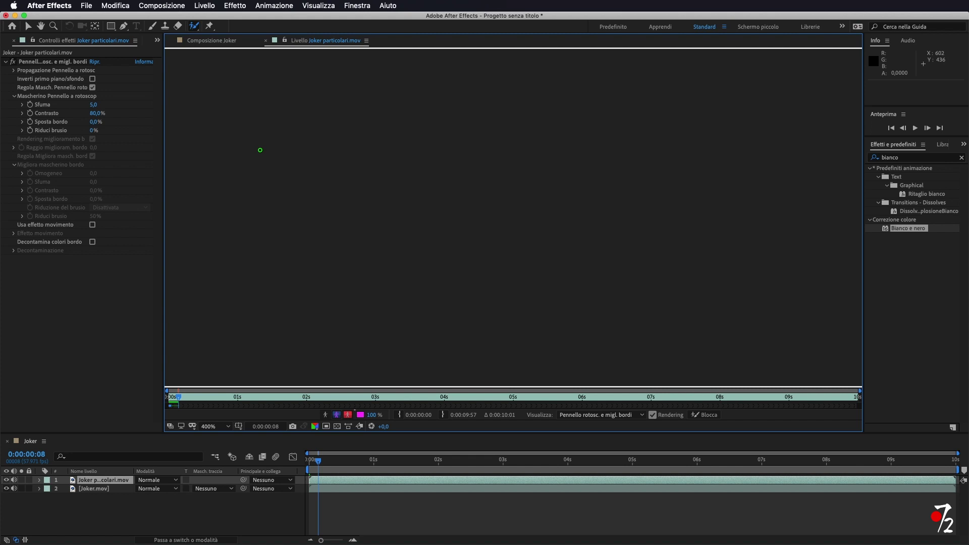
{"action": "left_click_drag", "start_coordinate": [804, 141], "coordinate": [768, 174]}
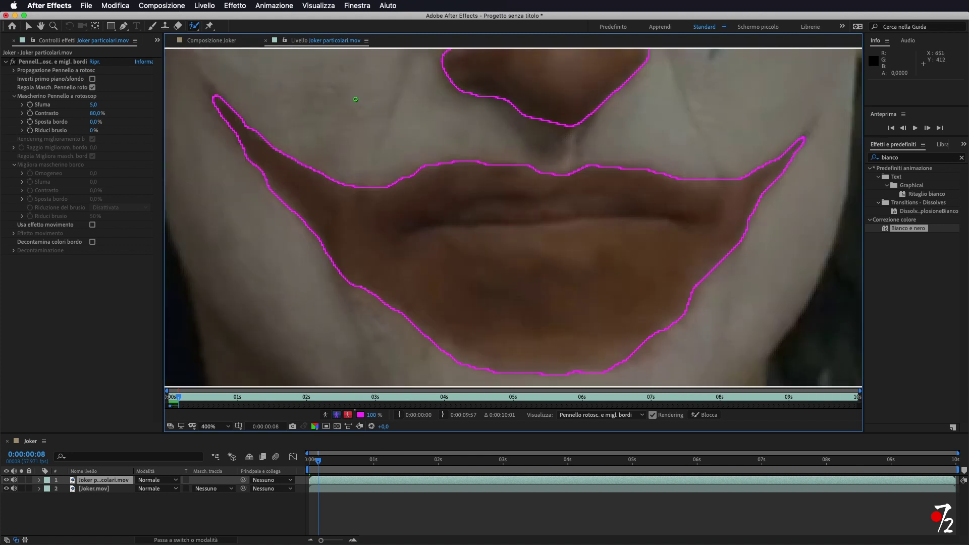
Add the left eyebrow tip to the selection, then zoom out and recentre the frame
{"action": "scroll", "coordinate": [438, 149], "scroll_direction": "up", "scroll_amount": 10}
{"action": "left_click_drag", "start_coordinate": [437, 149], "coordinate": [479, 382]}
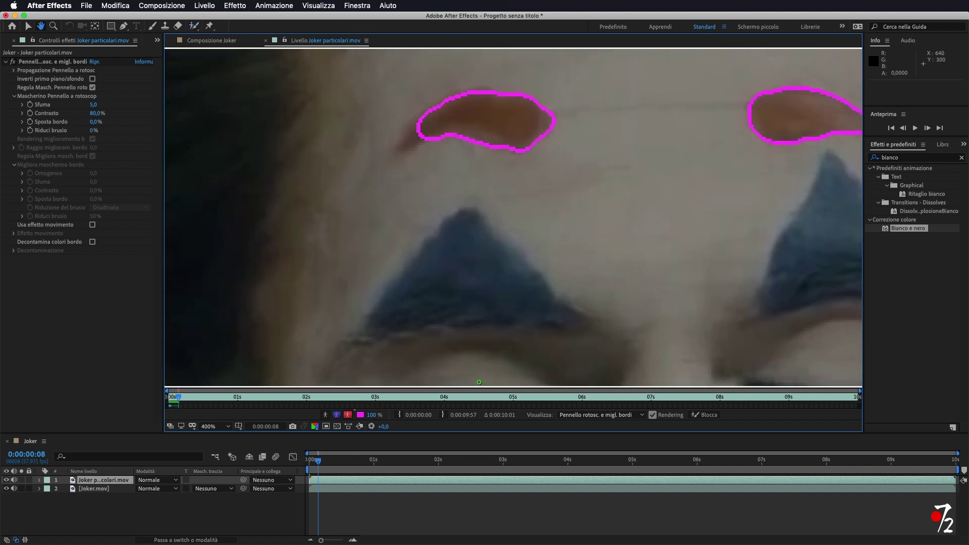
{"action": "left_click_drag", "start_coordinate": [407, 134], "coordinate": [436, 122]}
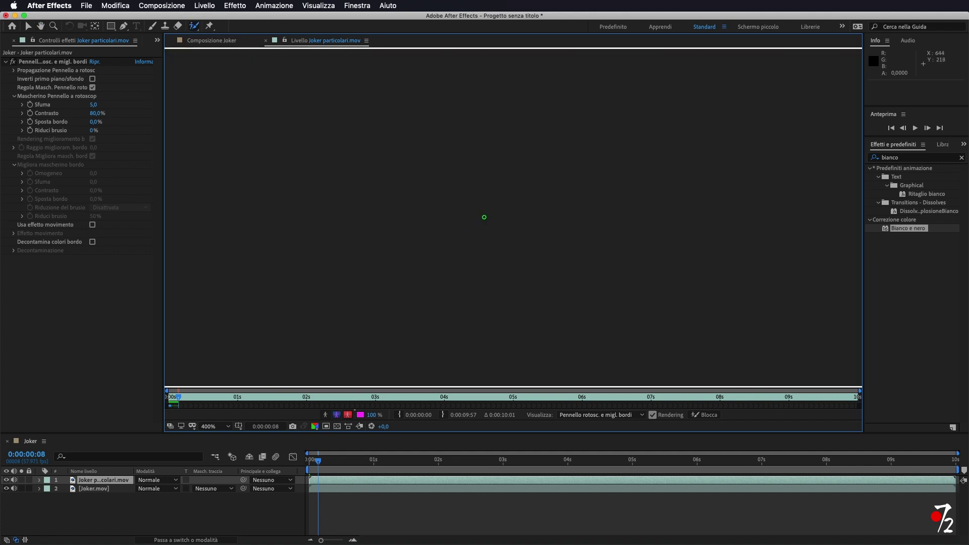
{"action": "left_click_drag", "start_coordinate": [401, 146], "coordinate": [428, 130]}
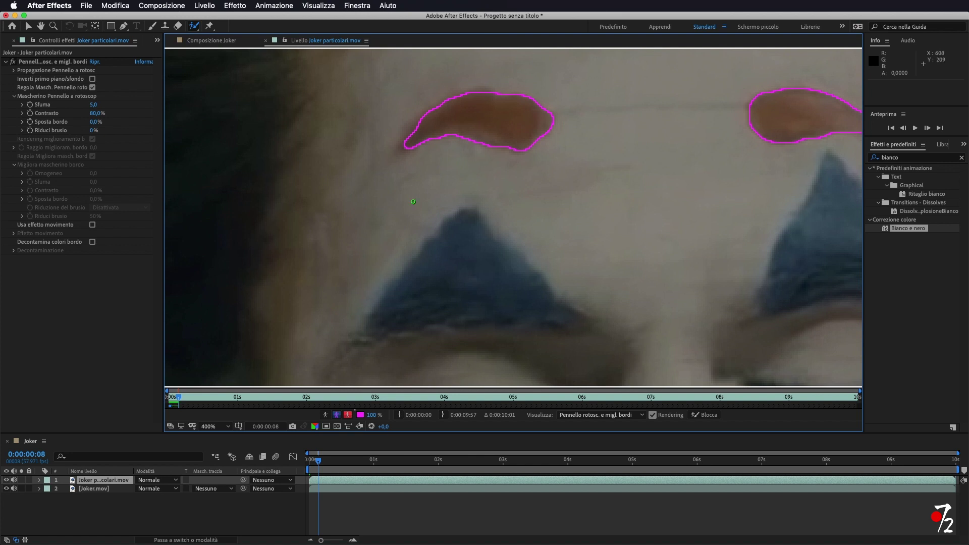
{"action": "scroll", "coordinate": [501, 211], "scroll_direction": "down", "scroll_amount": 4}
{"action": "scroll", "coordinate": [545, 232], "scroll_direction": "down", "scroll_amount": 2}
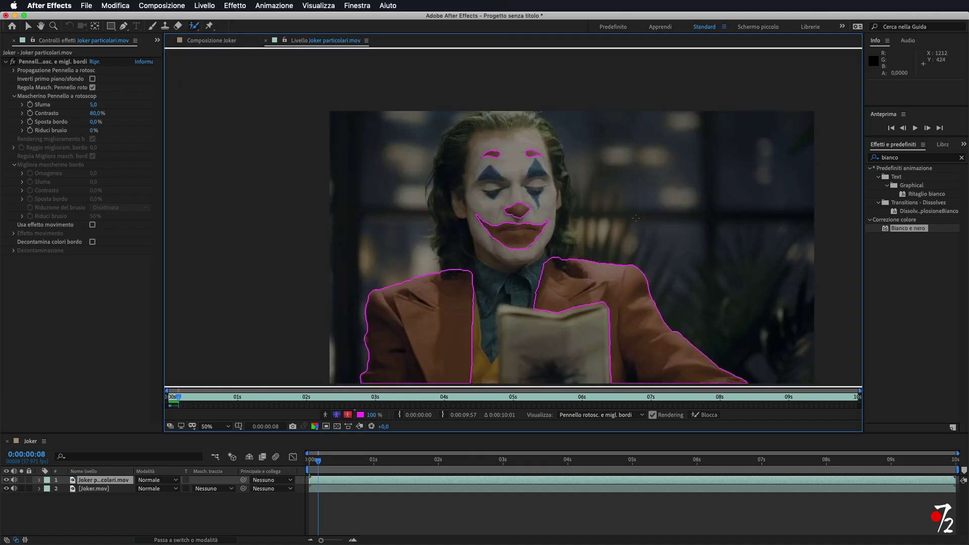
{"action": "left_click_drag", "start_coordinate": [636, 218], "coordinate": [594, 197]}
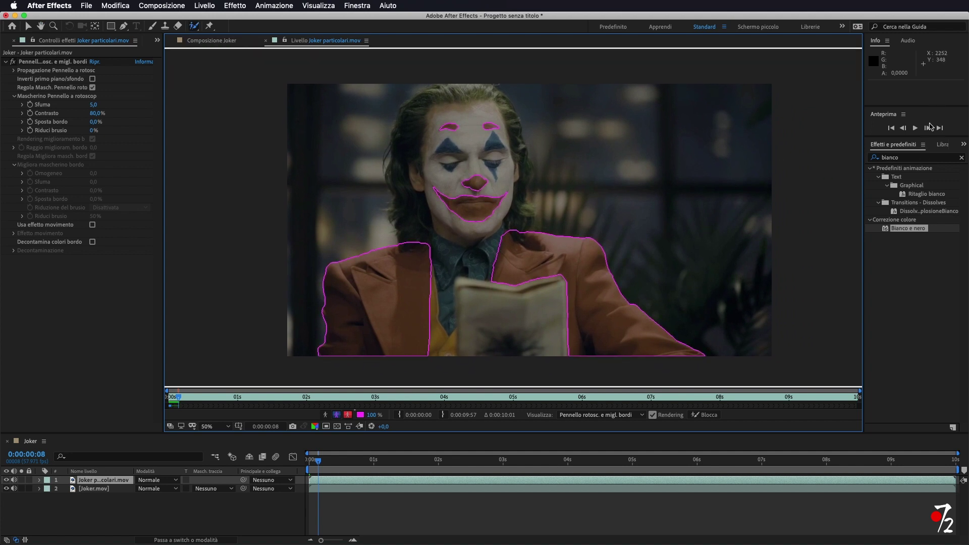
Step to frame 11 and extend the makeup selection up the left cheek crease
{"action": "left_click", "coordinate": [928, 128]}
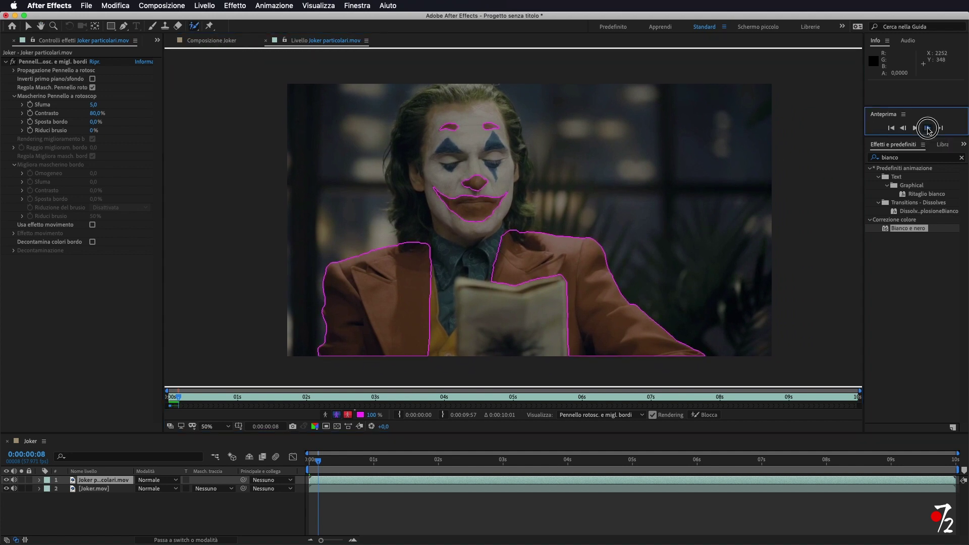
{"action": "left_click", "coordinate": [927, 128]}
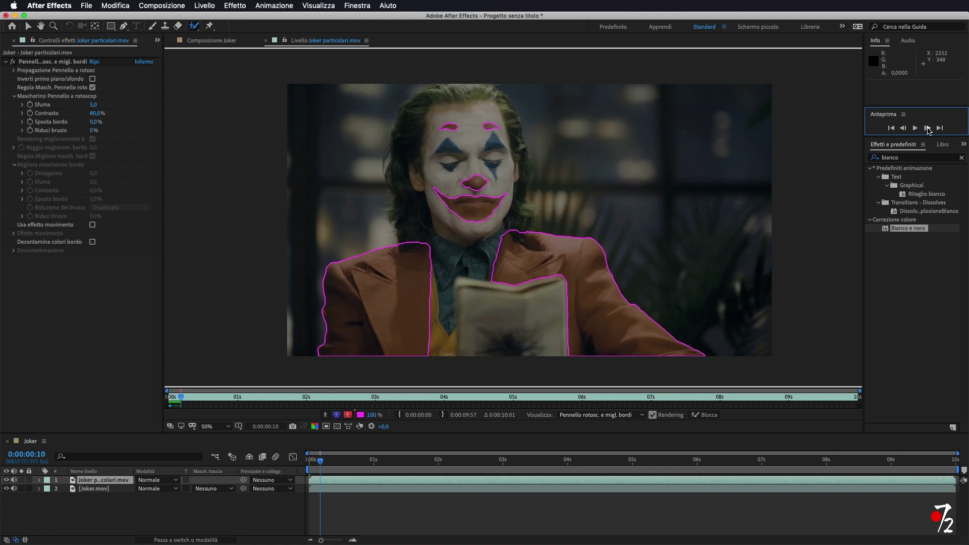
{"action": "left_click", "coordinate": [928, 128]}
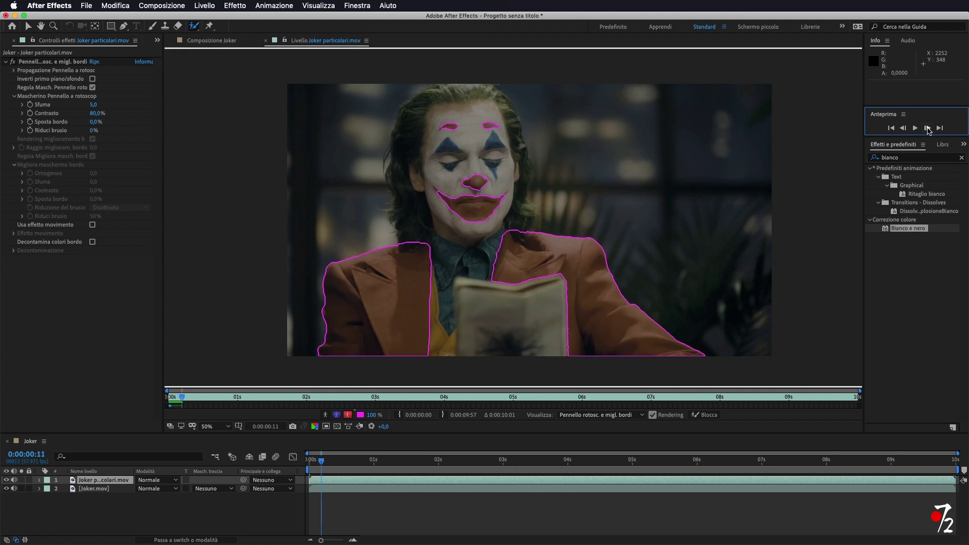
{"action": "scroll", "coordinate": [402, 132], "scroll_direction": "up", "scroll_amount": 6}
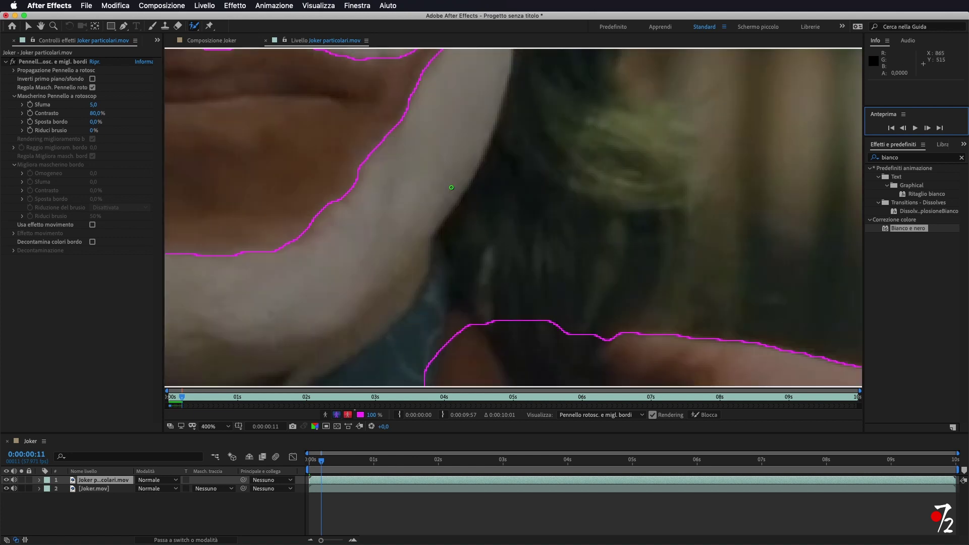
{"action": "scroll", "coordinate": [403, 132], "scroll_direction": "up", "scroll_amount": 5}
{"action": "scroll", "coordinate": [355, 228], "scroll_direction": "left", "scroll_amount": 8}
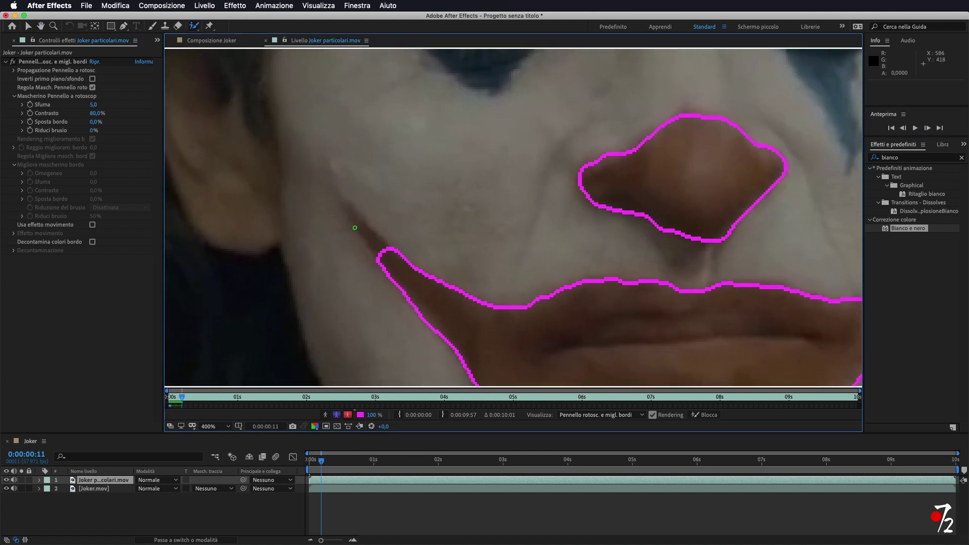
{"action": "left_click_drag", "start_coordinate": [353, 217], "coordinate": [383, 251]}
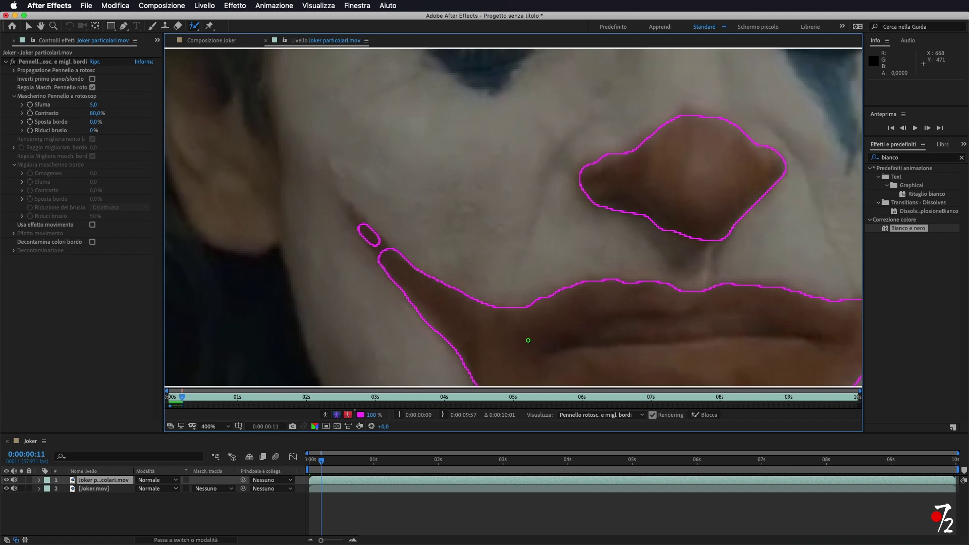
{"action": "left_click_drag", "start_coordinate": [346, 209], "coordinate": [370, 235]}
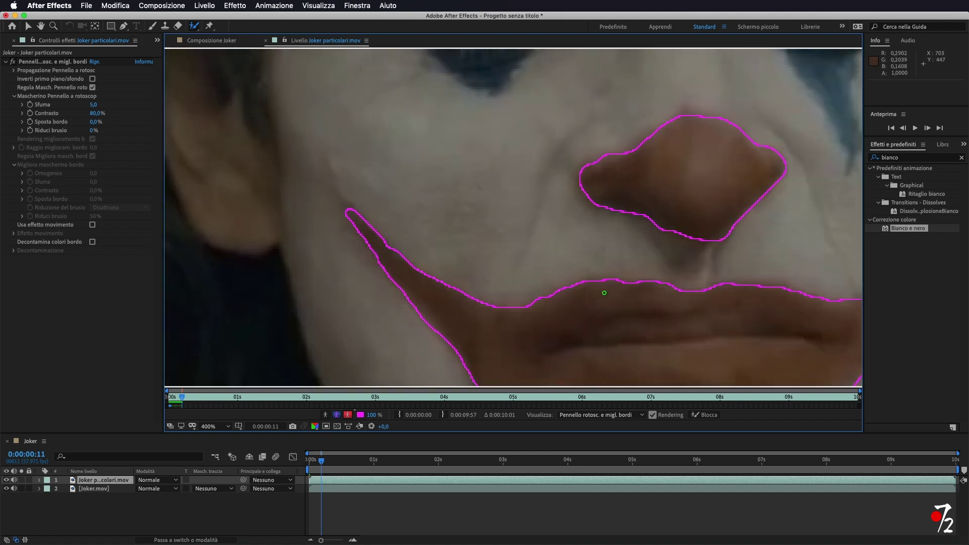
Add the crease beside the other mouth corner, then check the eyebrows and zoom out
{"action": "left_click_drag", "start_coordinate": [644, 300], "coordinate": [253, 288]}
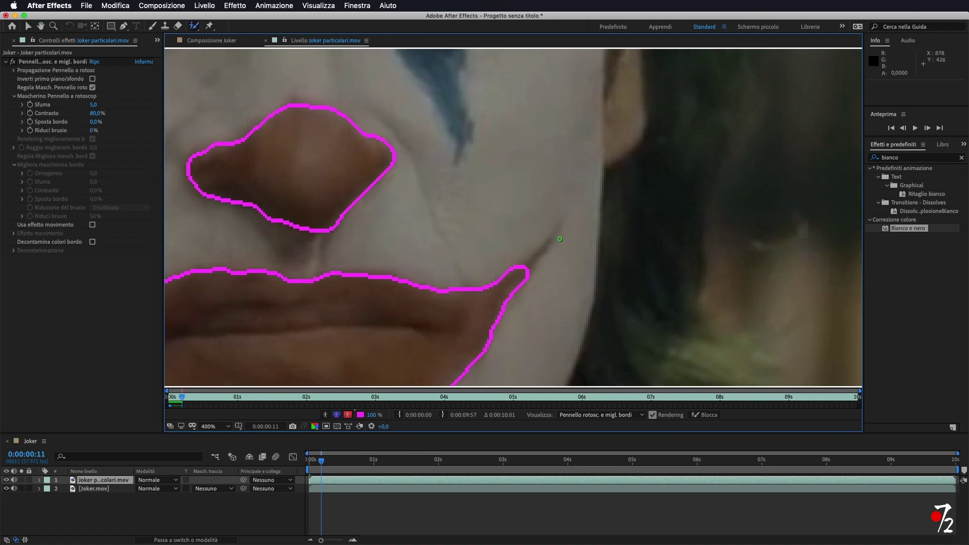
{"action": "mouse_move", "coordinate": [542, 246]}
{"action": "left_mouse_down"}
{"action": "mouse_move", "coordinate": [517, 280]}
{"action": "mouse_move", "coordinate": [545, 246]}
{"action": "left_mouse_up"}
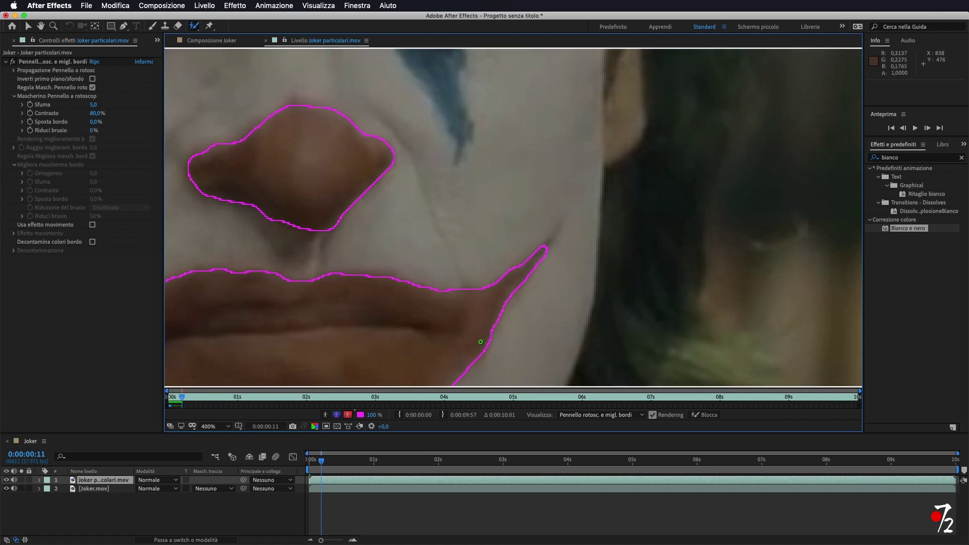
{"action": "left_click_drag", "start_coordinate": [439, 268], "coordinate": [776, 288]}
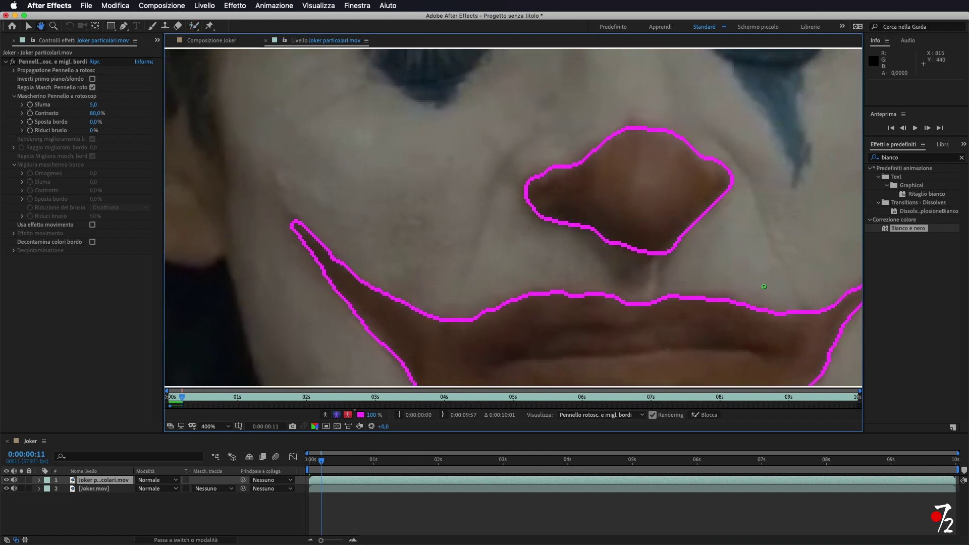
{"action": "left_click_drag", "start_coordinate": [461, 119], "coordinate": [574, 440]}
{"action": "mouse_move", "coordinate": [456, 93]}
{"action": "left_mouse_down"}
{"action": "mouse_move", "coordinate": [486, 72]}
{"action": "mouse_move", "coordinate": [455, 94]}
{"action": "left_mouse_up"}
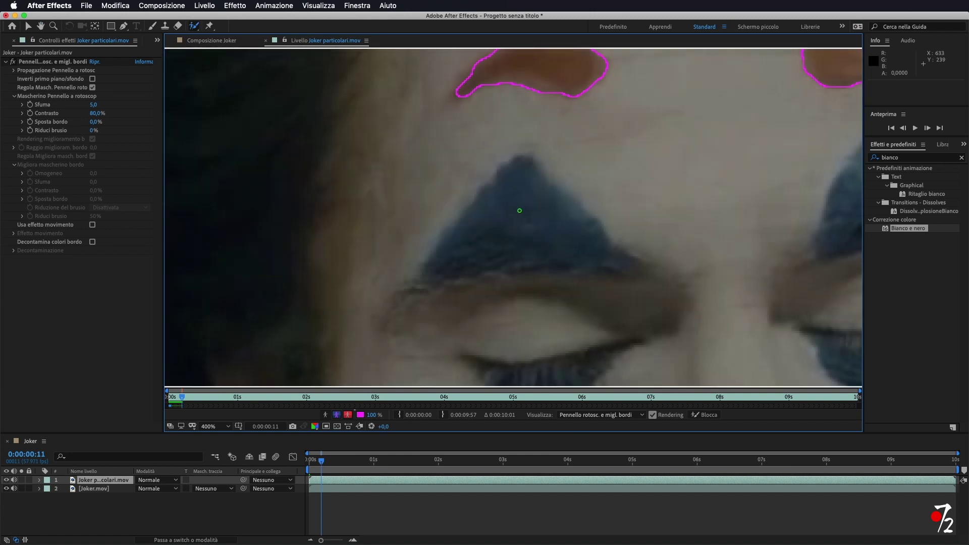
{"action": "scroll", "coordinate": [632, 313], "scroll_direction": "down", "scroll_amount": 3}
{"action": "scroll", "coordinate": [612, 277], "scroll_direction": "down", "scroll_amount": 2}
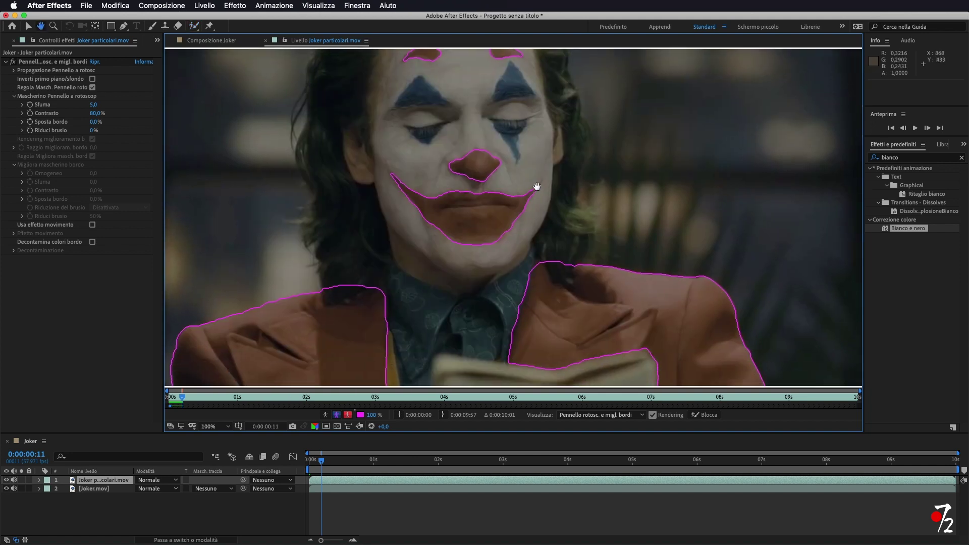
{"action": "scroll", "coordinate": [548, 212], "scroll_direction": "down", "scroll_amount": 1}
On frame 13, extend the mouth selection up both cheek creases at the mouth corners
{"action": "left_click", "coordinate": [929, 128]}
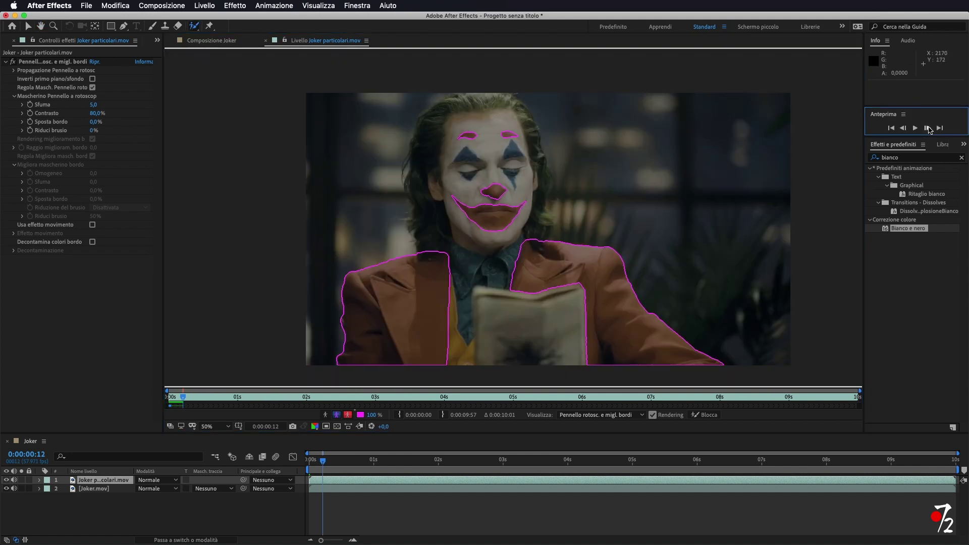
{"action": "left_click", "coordinate": [928, 128]}
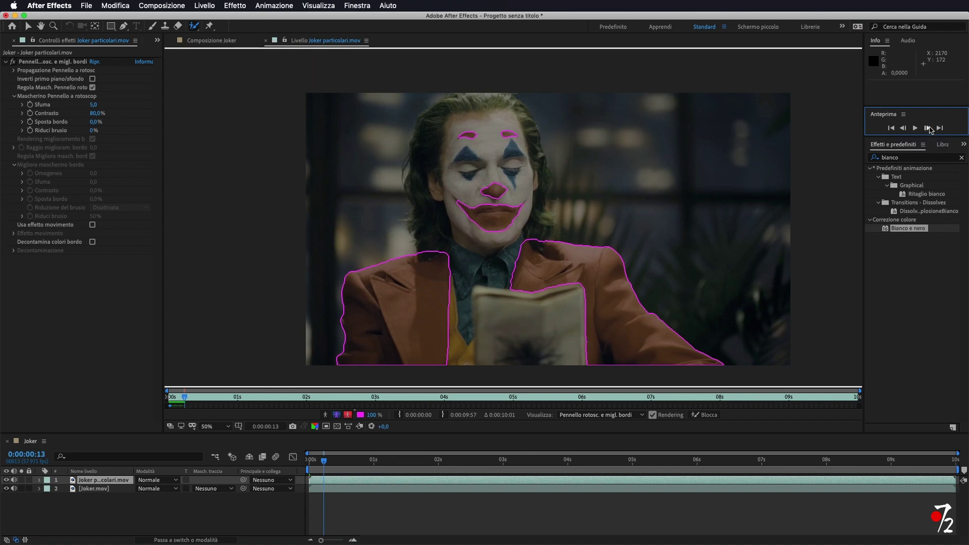
{"action": "scroll", "coordinate": [510, 216], "scroll_direction": "up", "scroll_amount": 4}
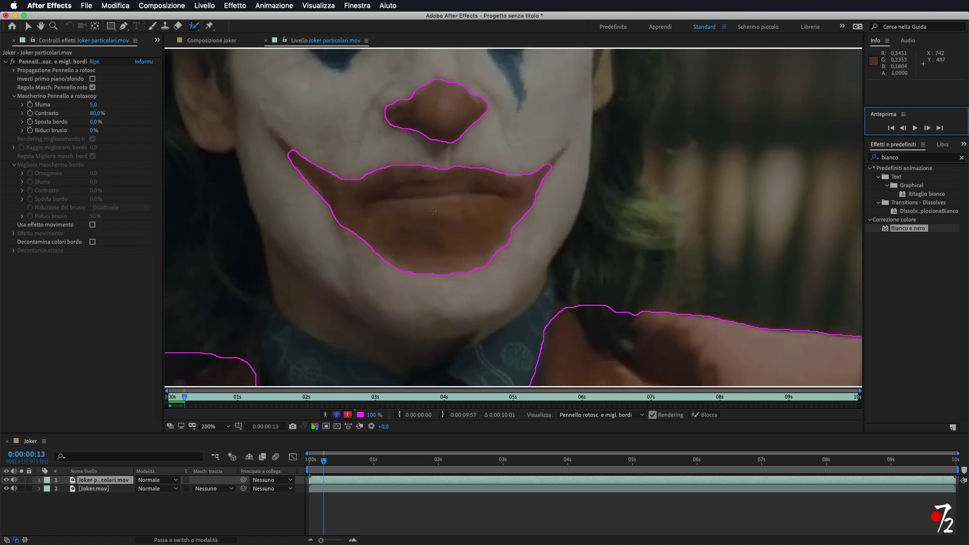
{"action": "scroll", "coordinate": [432, 211], "scroll_direction": "up", "scroll_amount": 1}
{"action": "scroll", "coordinate": [433, 211], "scroll_direction": "up", "scroll_amount": 1}
{"action": "left_click_drag", "start_coordinate": [582, 242], "coordinate": [662, 301]}
{"action": "mouse_move", "coordinate": [299, 145]}
{"action": "left_mouse_down"}
{"action": "mouse_move", "coordinate": [329, 191]}
{"action": "mouse_move", "coordinate": [295, 146]}
{"action": "mouse_move", "coordinate": [317, 173]}
{"action": "left_mouse_up"}
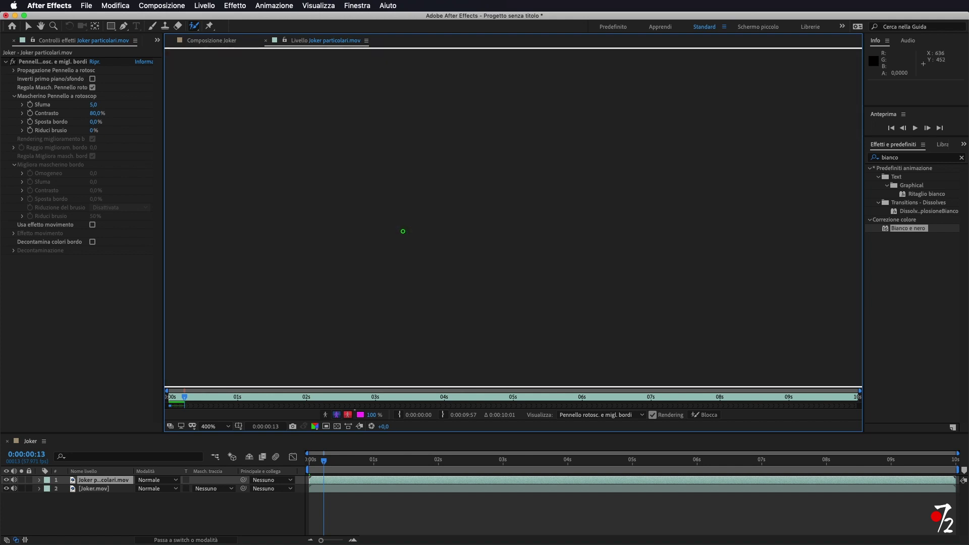
{"action": "left_click_drag", "start_coordinate": [696, 282], "coordinate": [394, 292]}
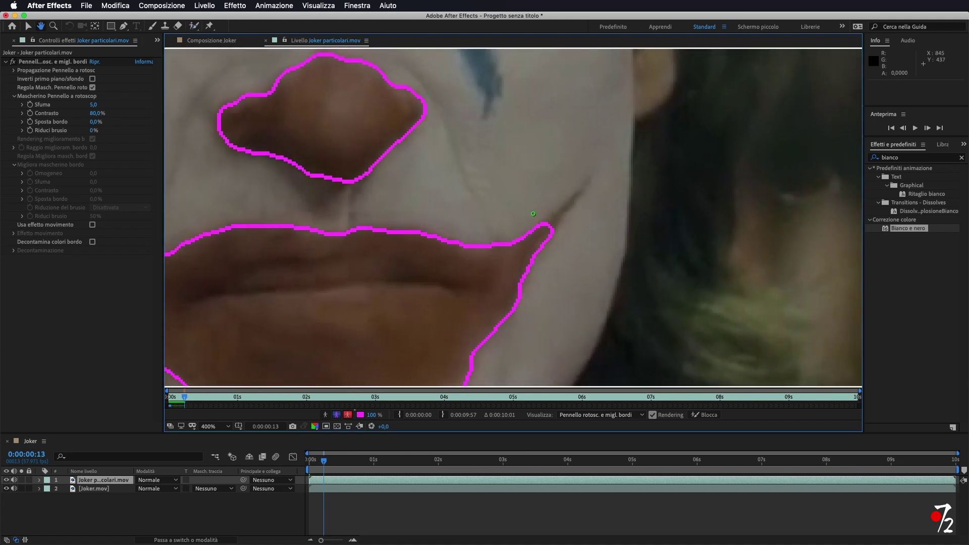
{"action": "mouse_move", "coordinate": [578, 197]}
{"action": "left_mouse_down"}
{"action": "mouse_move", "coordinate": [566, 210]}
{"action": "mouse_move", "coordinate": [581, 195]}
{"action": "left_mouse_up"}
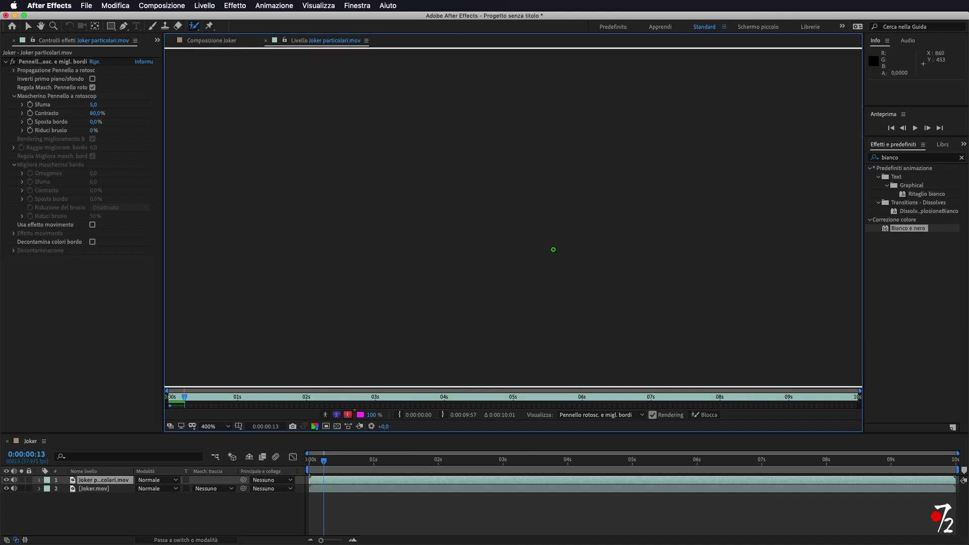
{"action": "scroll", "coordinate": [488, 233], "scroll_direction": "down", "scroll_amount": 4}
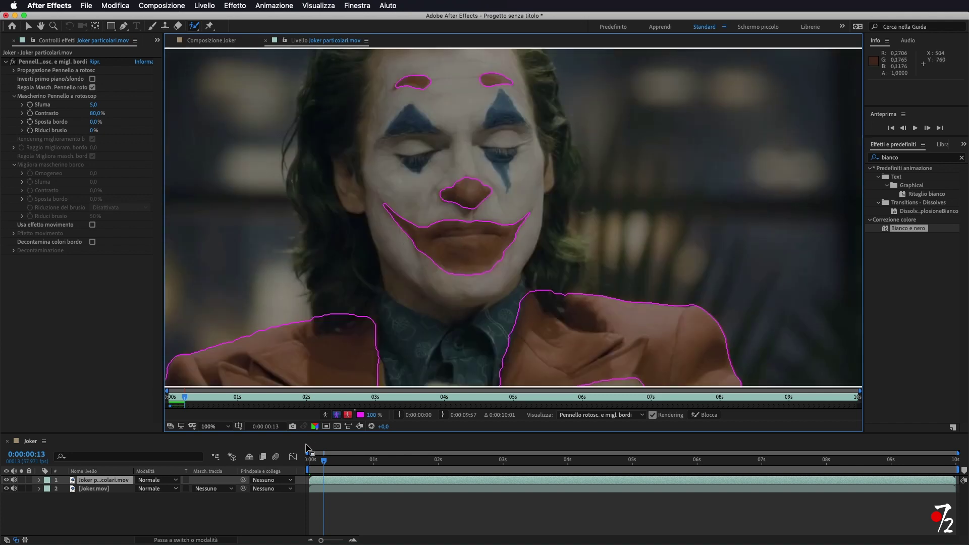
Show Composizione Joker from the first frame and play a preview
{"action": "left_click", "coordinate": [212, 41]}
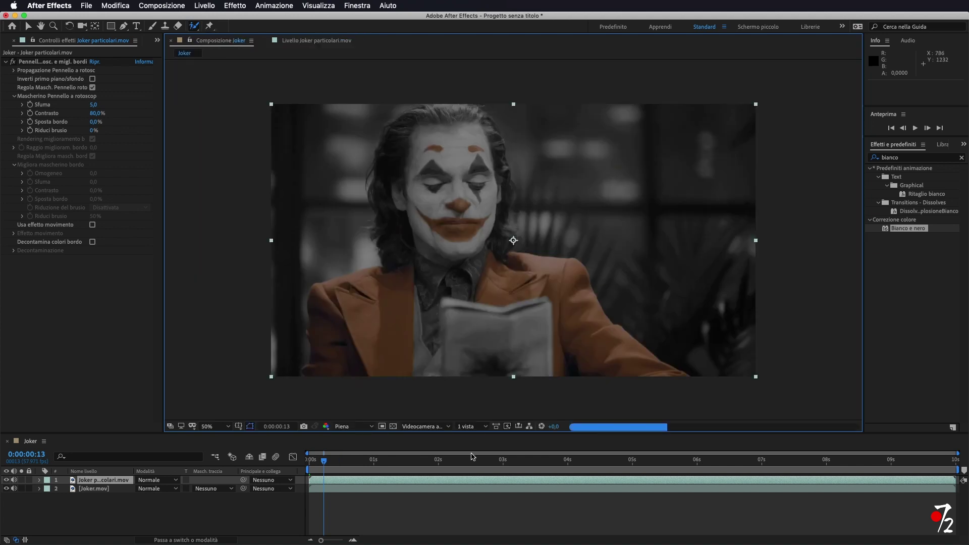
{"action": "left_click", "coordinate": [318, 460]}
{"action": "left_click_drag", "start_coordinate": [318, 460], "coordinate": [283, 463]}
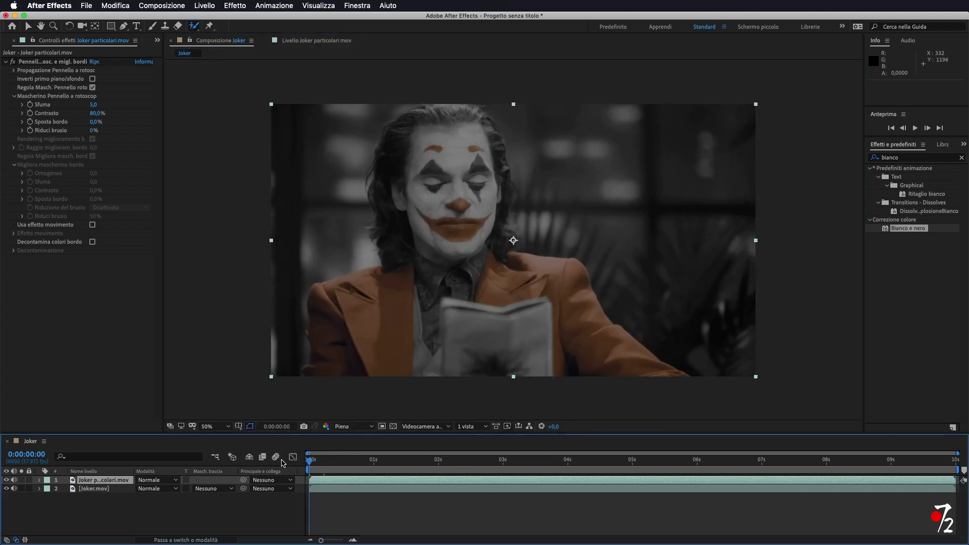
{"action": "key", "text": "space"}
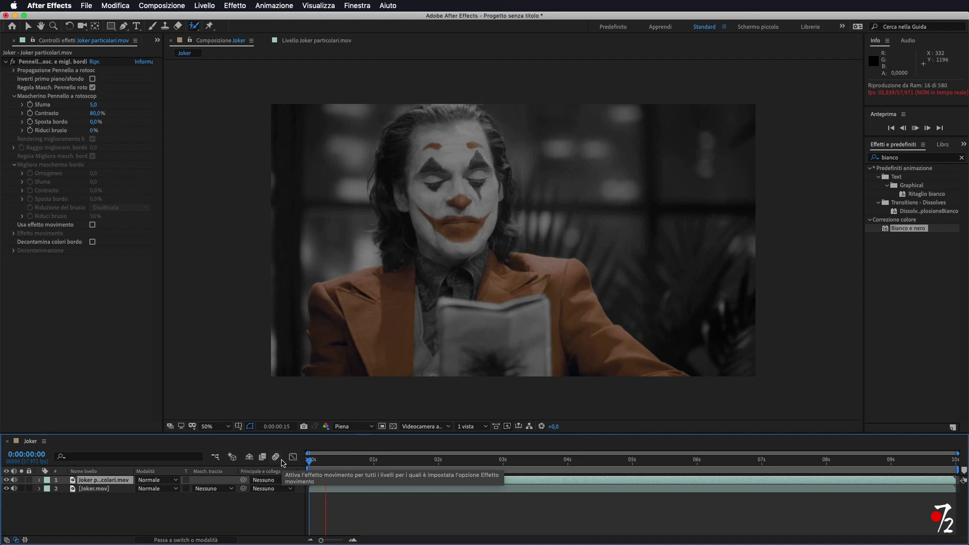
{"action": "key", "text": "space"}
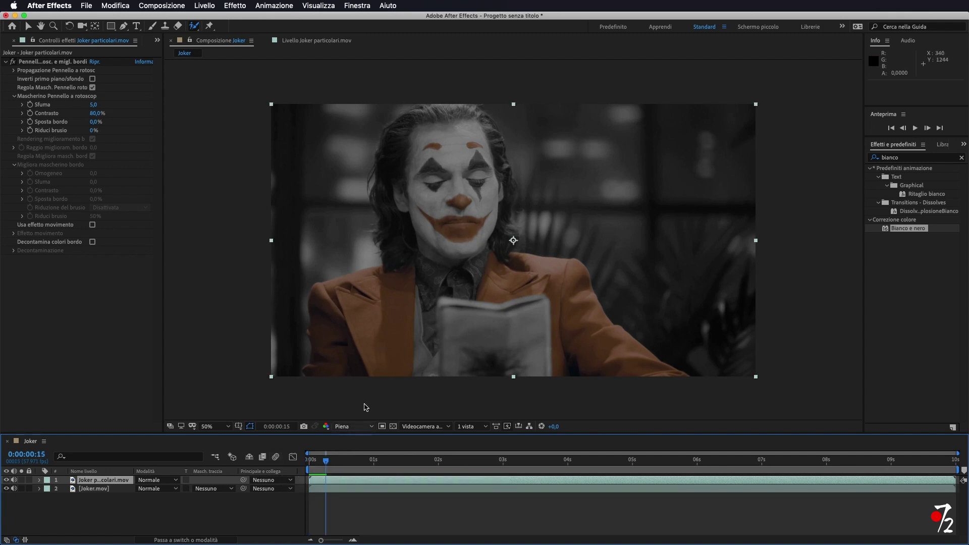
Scrub forward through frames 42 and 44 to 48, zooming in to inspect the edges
{"action": "left_click_drag", "start_coordinate": [325, 463], "coordinate": [336, 463]}
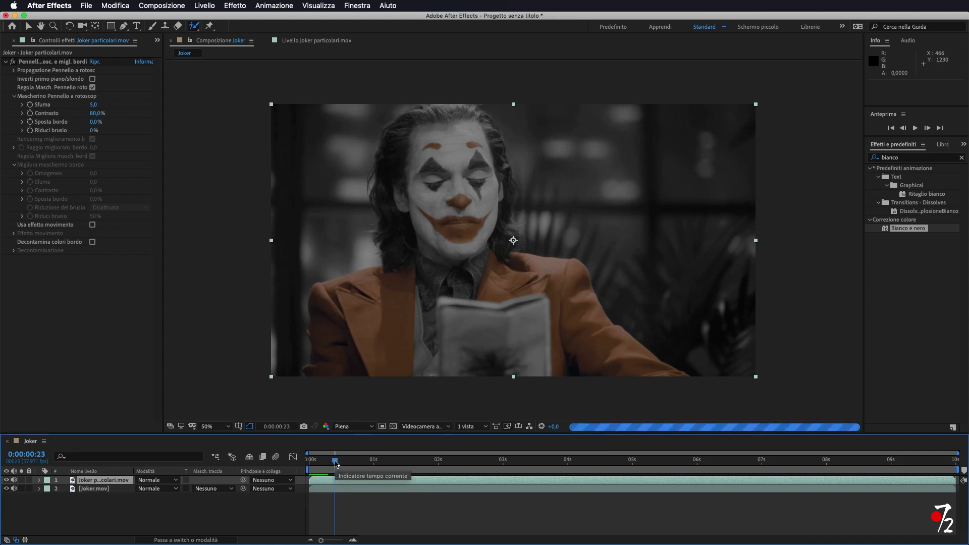
{"action": "left_click_drag", "start_coordinate": [336, 463], "coordinate": [356, 463]}
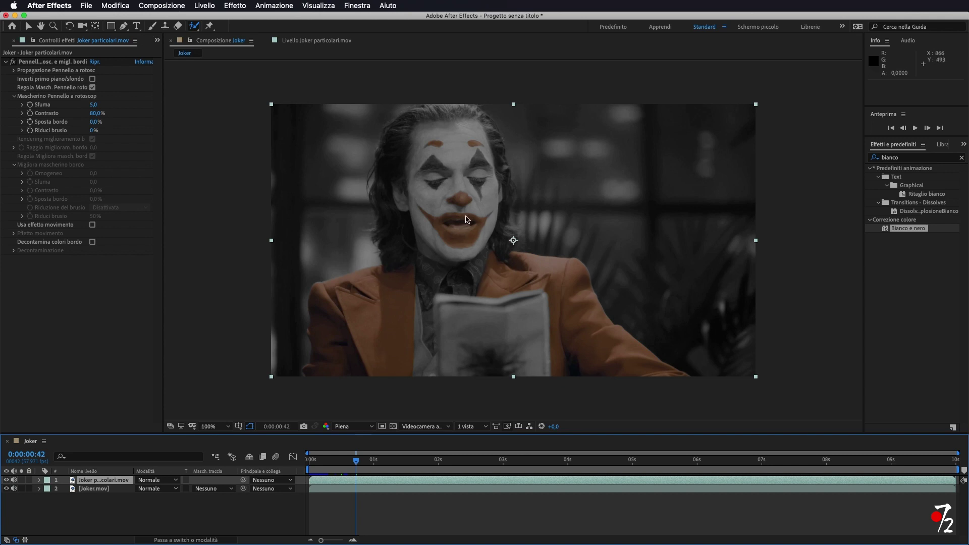
{"action": "key", "text": "period"}
{"action": "key", "text": "period"}
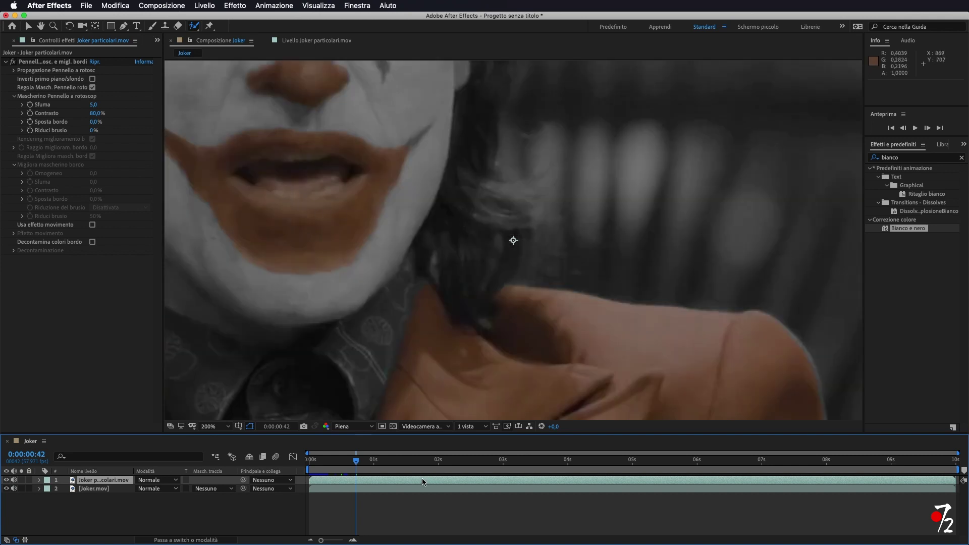
{"action": "left_click_drag", "start_coordinate": [356, 461], "coordinate": [359, 462]}
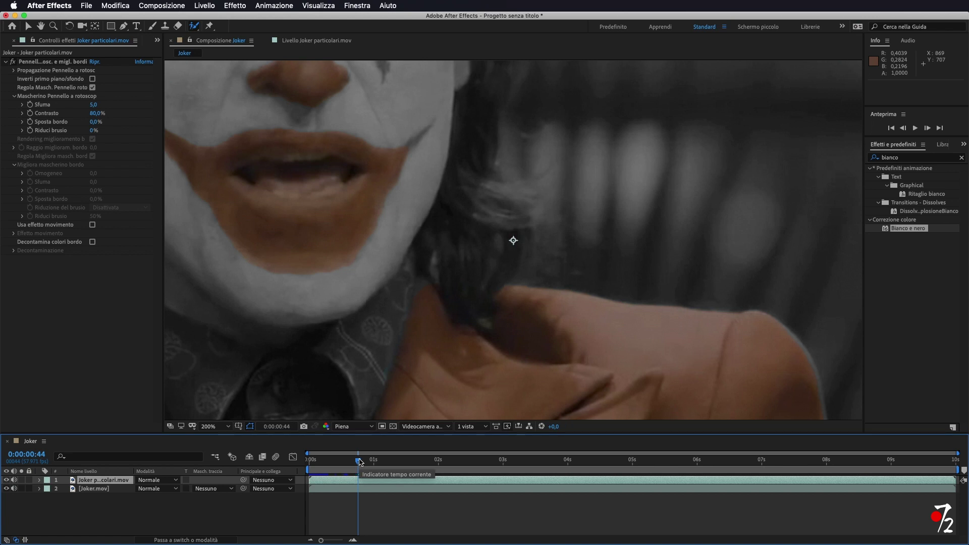
{"action": "left_click_drag", "start_coordinate": [360, 461], "coordinate": [364, 461]}
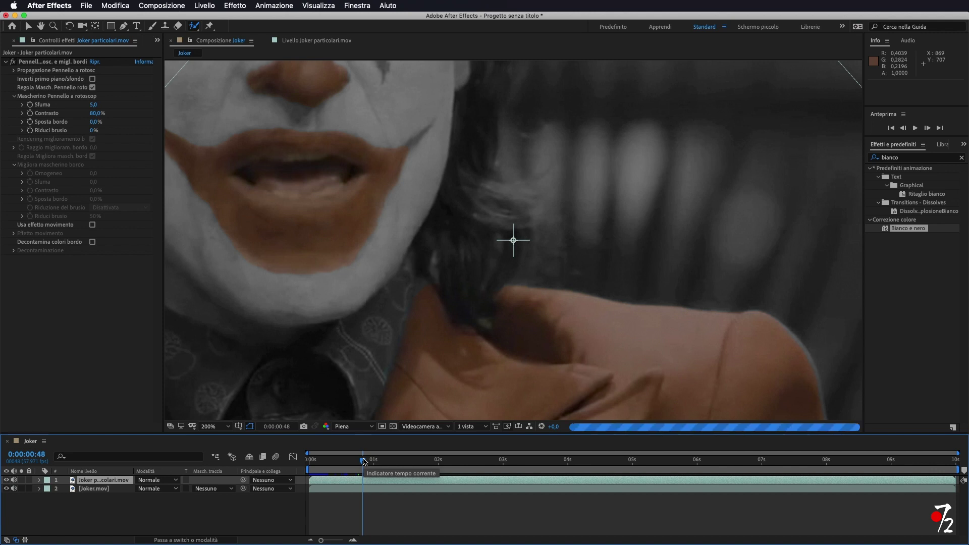
Jump to frame 53 and zoom onto the mouth in the layer viewer
{"action": "left_click", "coordinate": [368, 460]}
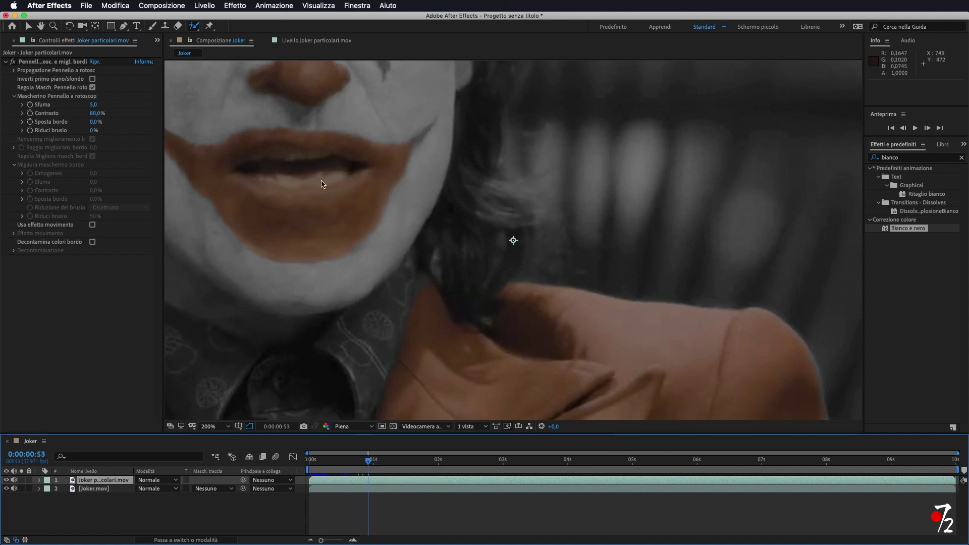
{"action": "left_click", "coordinate": [296, 43]}
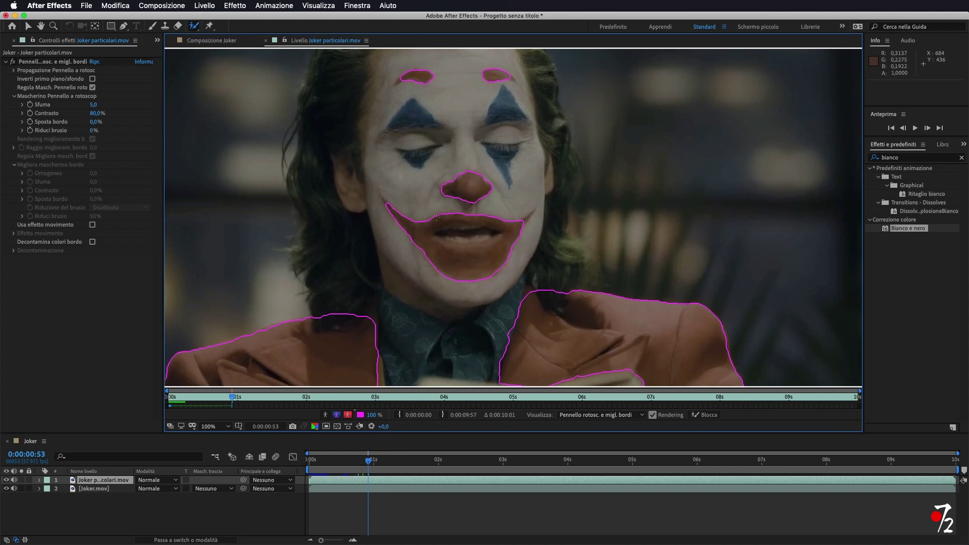
{"action": "scroll", "coordinate": [463, 233], "scroll_direction": "up", "scroll_amount": 2}
{"action": "scroll", "coordinate": [459, 235], "scroll_direction": "up", "scroll_amount": 2}
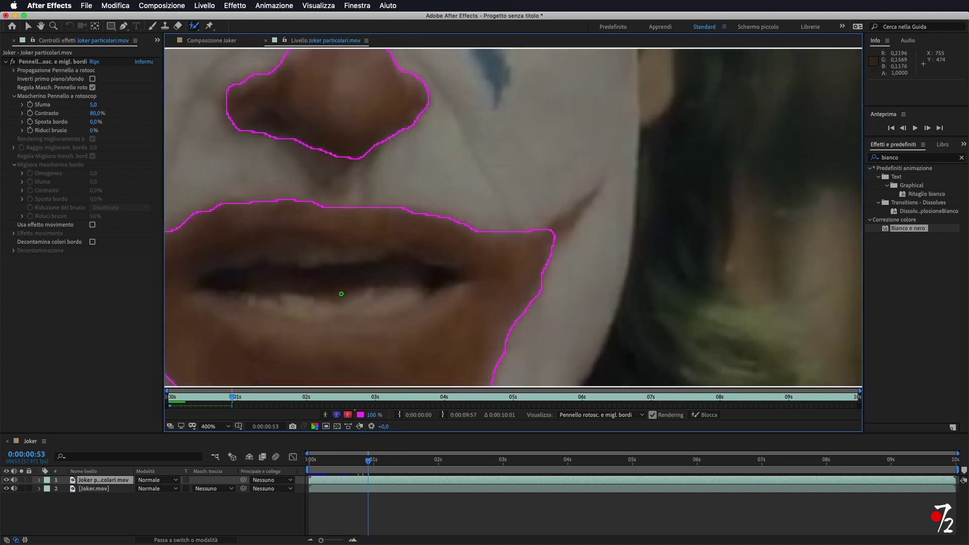
{"action": "left_click_drag", "start_coordinate": [341, 262], "coordinate": [428, 214]}
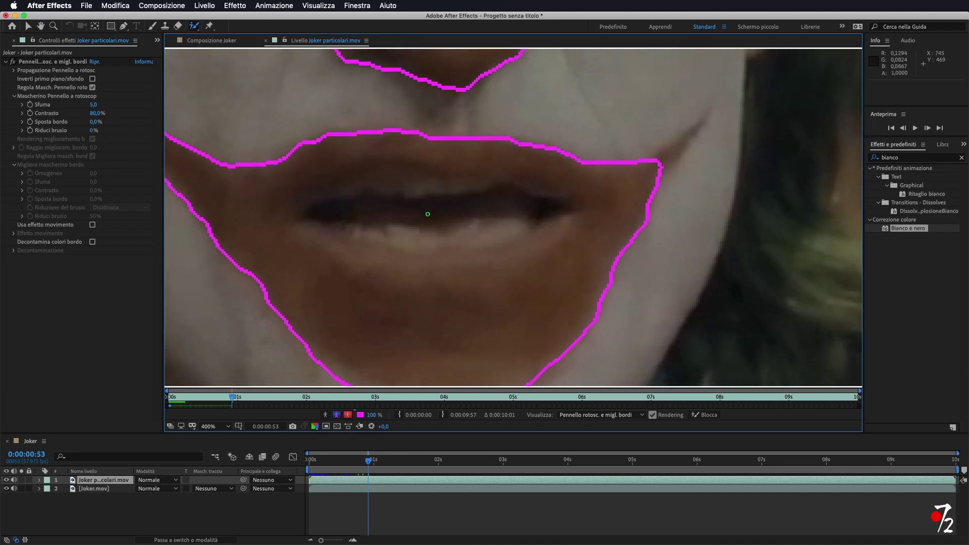
Subtract the inside of the mouth from the selection, undoing the stray upper-lip stroke
{"action": "left_click_drag", "start_coordinate": [346, 225], "coordinate": [507, 227], "text": "alt"}
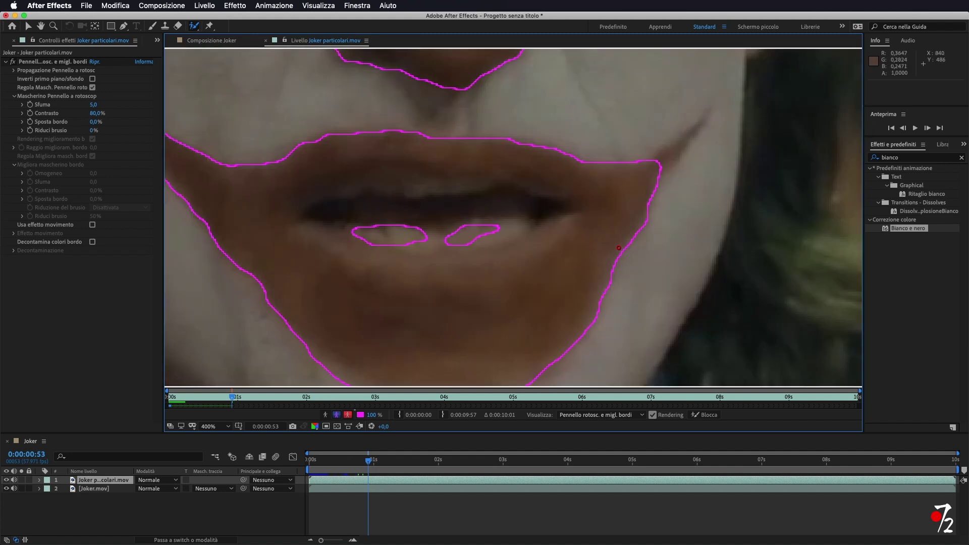
{"action": "left_click_drag", "start_coordinate": [437, 236], "coordinate": [507, 241], "text": "alt"}
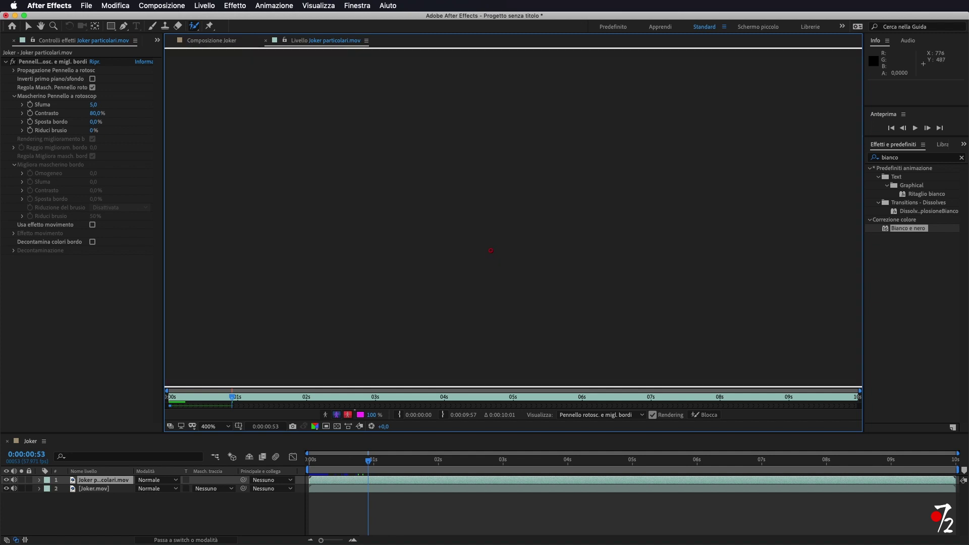
{"action": "left_click_drag", "start_coordinate": [362, 187], "coordinate": [460, 184], "text": "alt"}
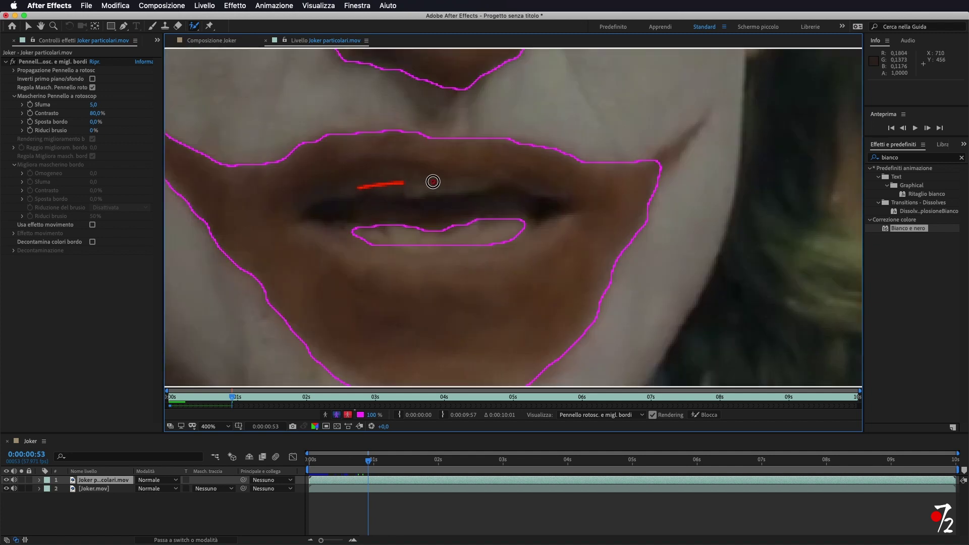
{"action": "key", "text": "super+z"}
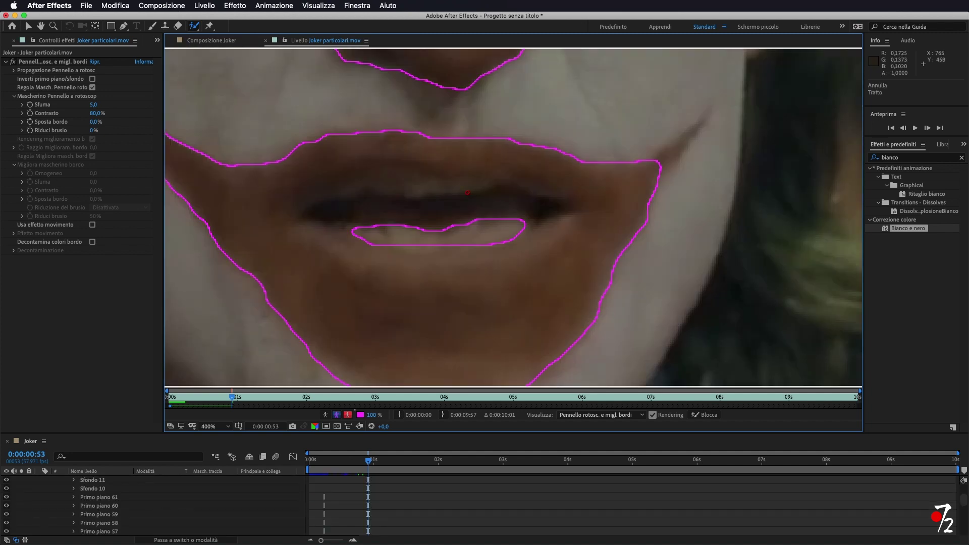
{"action": "key", "text": "period"}
{"action": "left_click_drag", "start_coordinate": [290, 161], "coordinate": [341, 162], "text": "alt"}
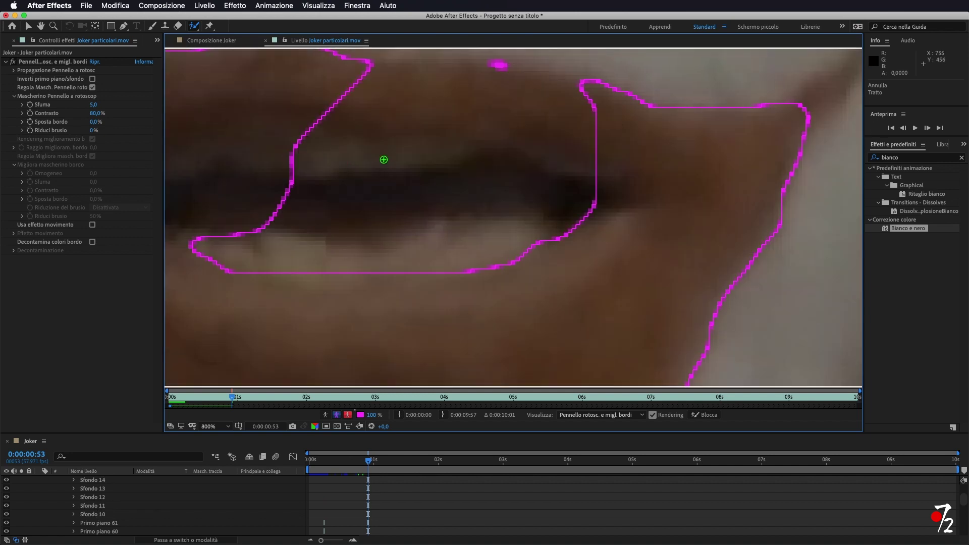
{"action": "key", "text": "comma"}
{"action": "key", "text": "comma"}
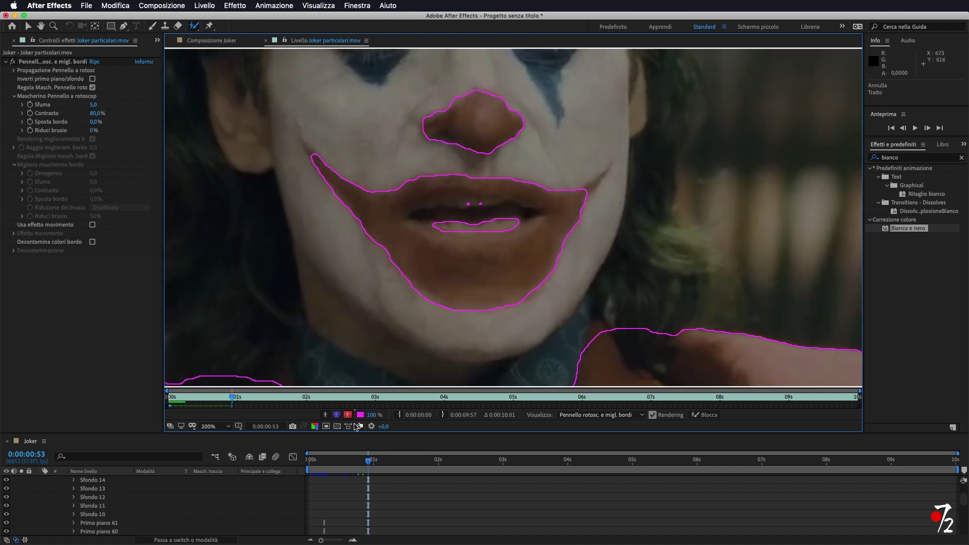
Check the mouth in the composite, then bring the orange shoulder into view
{"action": "left_click", "coordinate": [214, 41]}
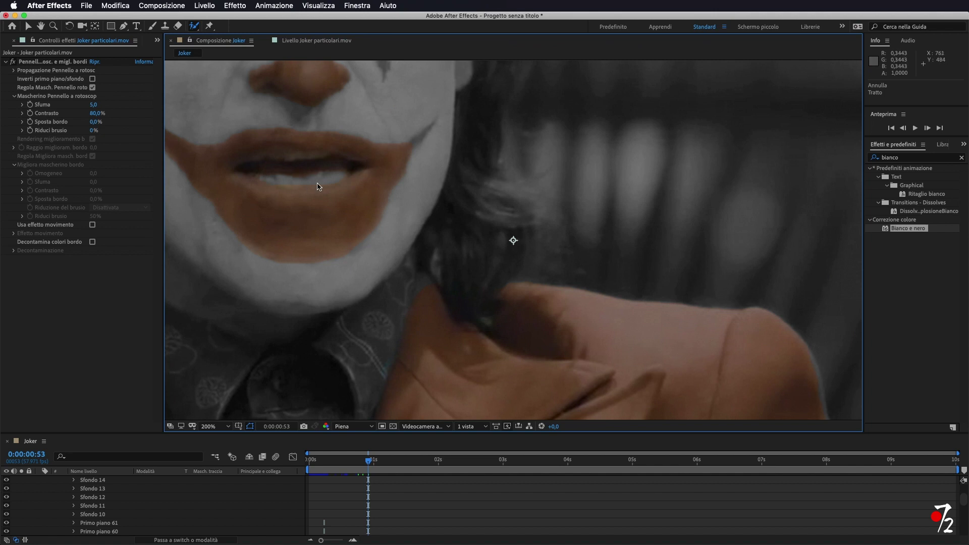
{"action": "key", "text": "comma"}
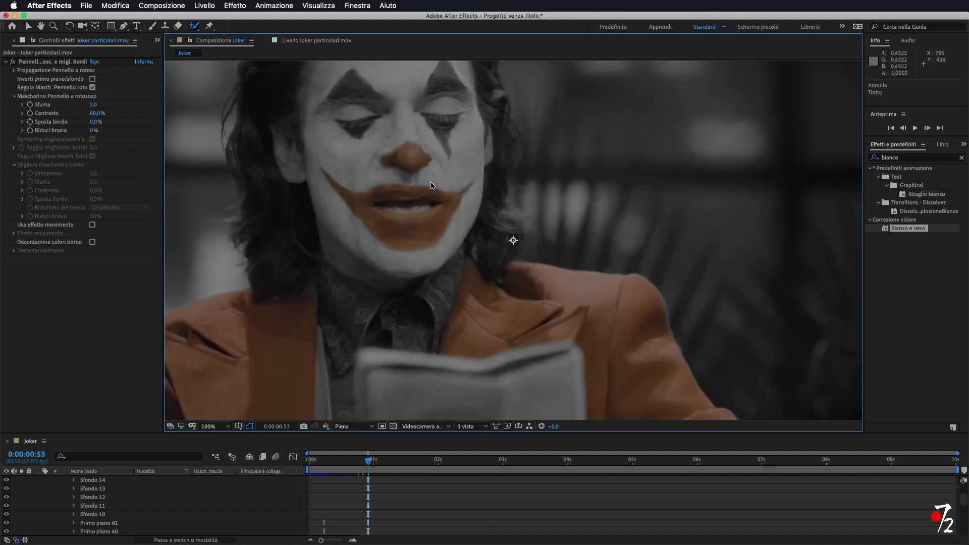
{"action": "key", "text": "period"}
{"action": "left_click_drag", "start_coordinate": [693, 273], "coordinate": [511, 174]}
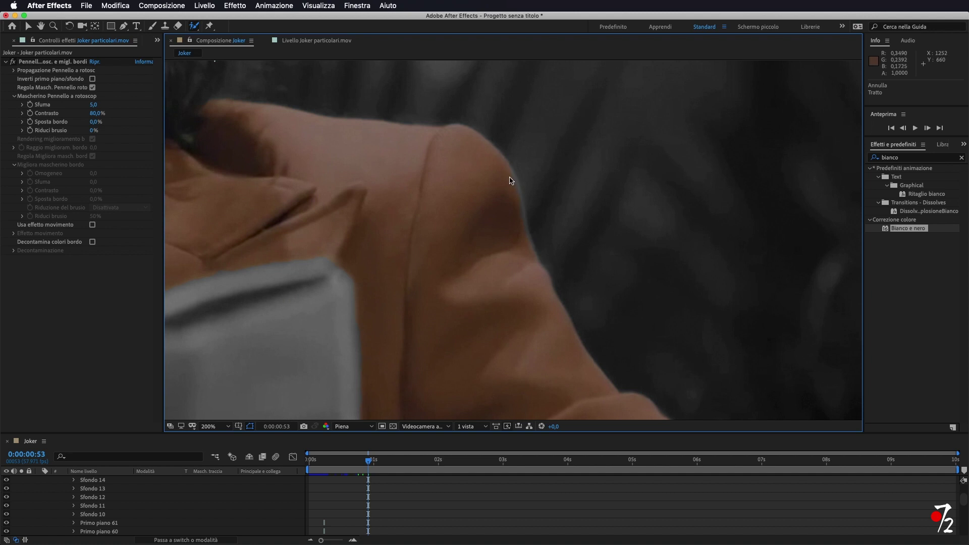
Paint Roto Brush strokes adding the jacket's shoulder edge in the layer viewer
{"action": "left_click", "coordinate": [303, 41]}
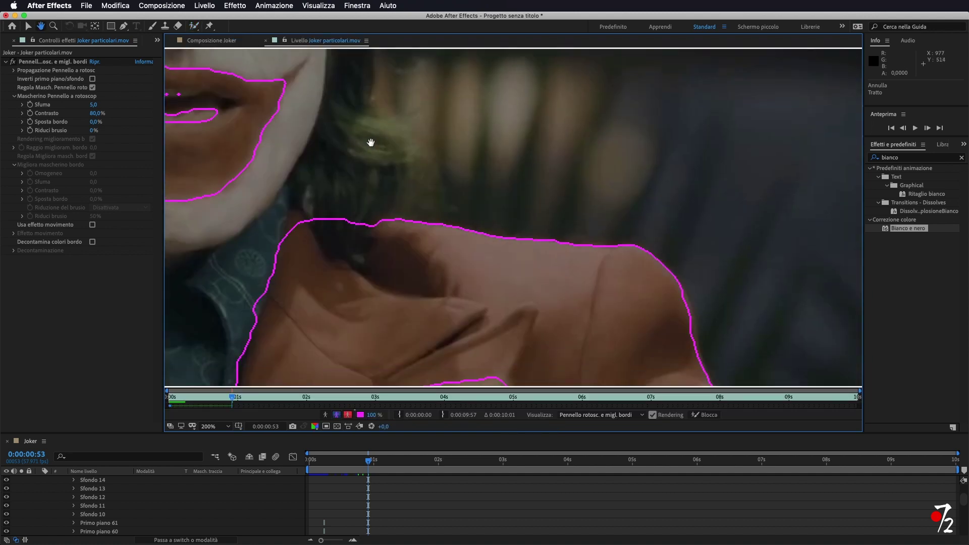
{"action": "left_click_drag", "start_coordinate": [705, 262], "coordinate": [286, 138]}
{"action": "scroll", "coordinate": [530, 195], "scroll_direction": "up", "scroll_amount": 2}
{"action": "scroll", "coordinate": [498, 216], "scroll_direction": "up", "scroll_amount": 1}
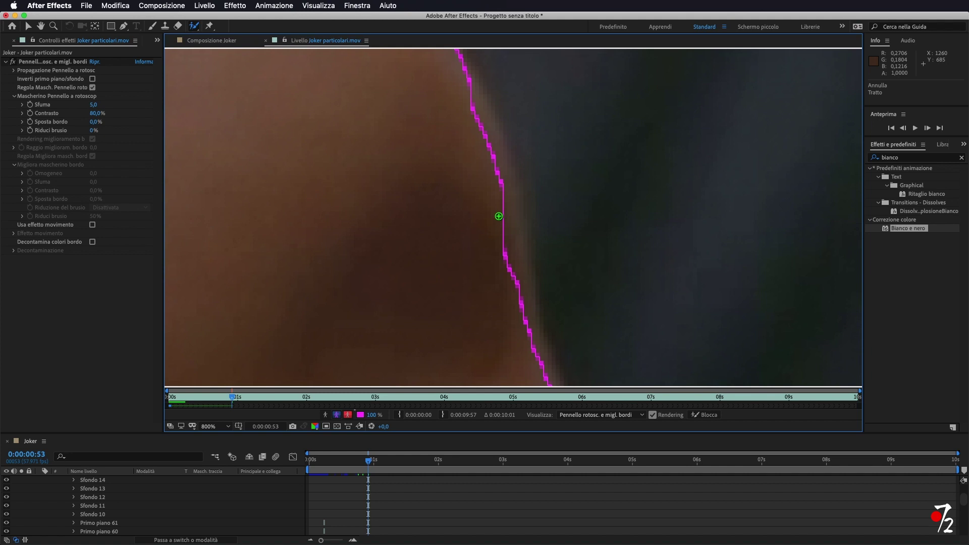
{"action": "left_click_drag", "start_coordinate": [468, 94], "coordinate": [517, 258]}
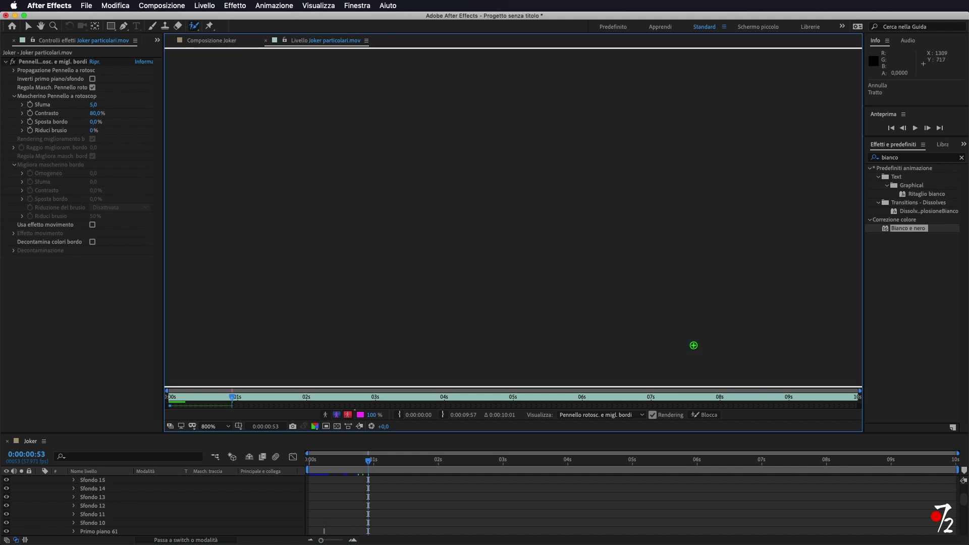
{"action": "left_click_drag", "start_coordinate": [516, 217], "coordinate": [531, 288]}
{"action": "mouse_move", "coordinate": [501, 154]}
{"action": "left_mouse_down"}
{"action": "mouse_move", "coordinate": [521, 206]}
{"action": "mouse_move", "coordinate": [539, 326]}
{"action": "left_mouse_up"}
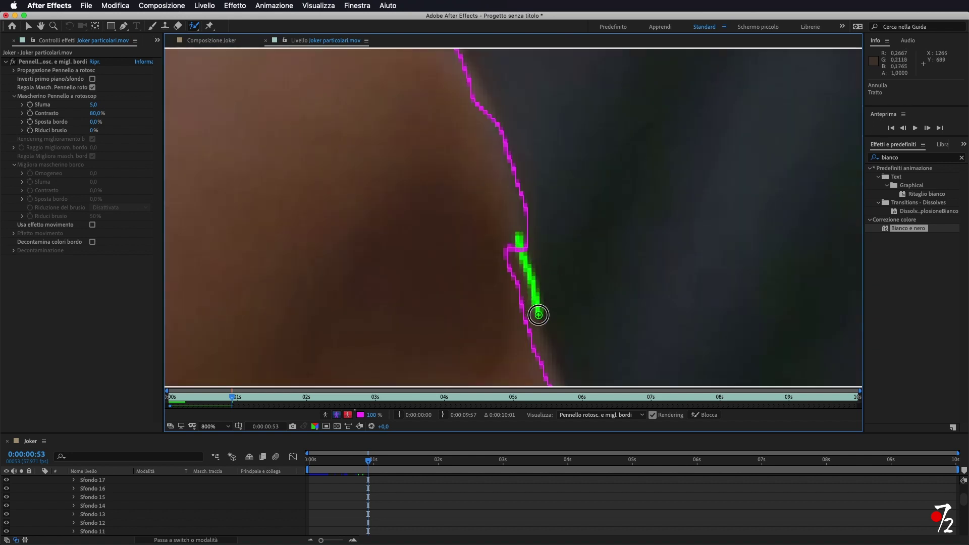
{"action": "left_click_drag", "start_coordinate": [509, 151], "coordinate": [550, 276]}
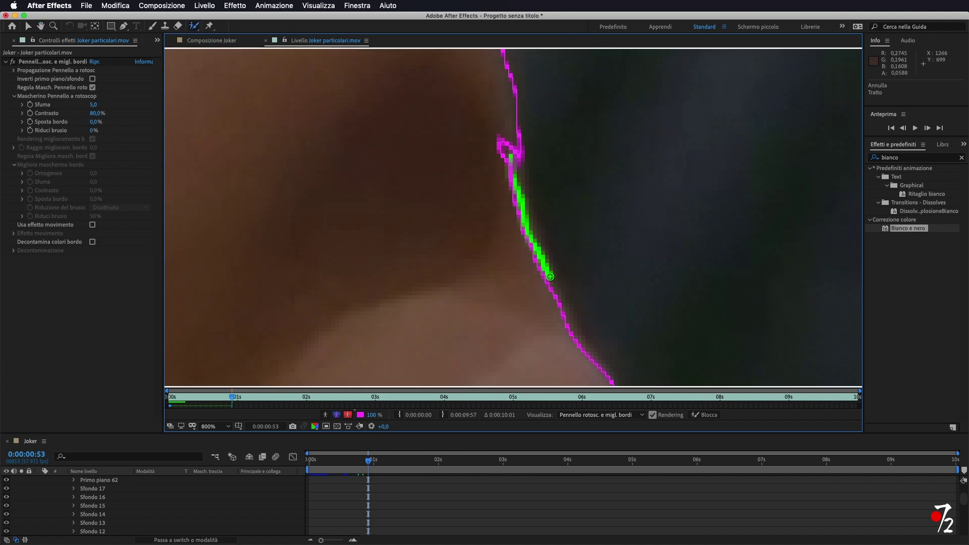
Return to the Joker composition and zoom out to the full frame
{"action": "scroll", "coordinate": [547, 273], "scroll_direction": "down", "scroll_amount": 3}
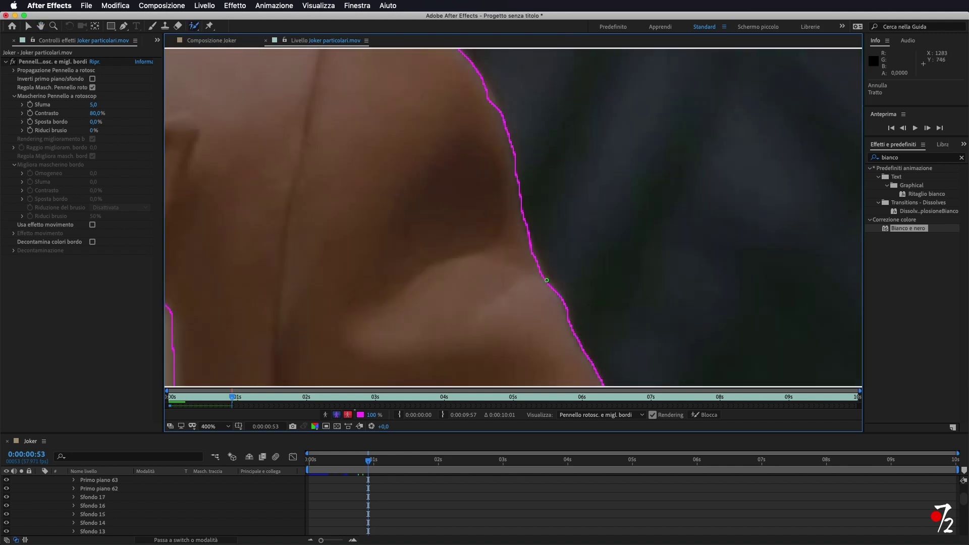
{"action": "scroll", "coordinate": [536, 261], "scroll_direction": "down", "scroll_amount": 3}
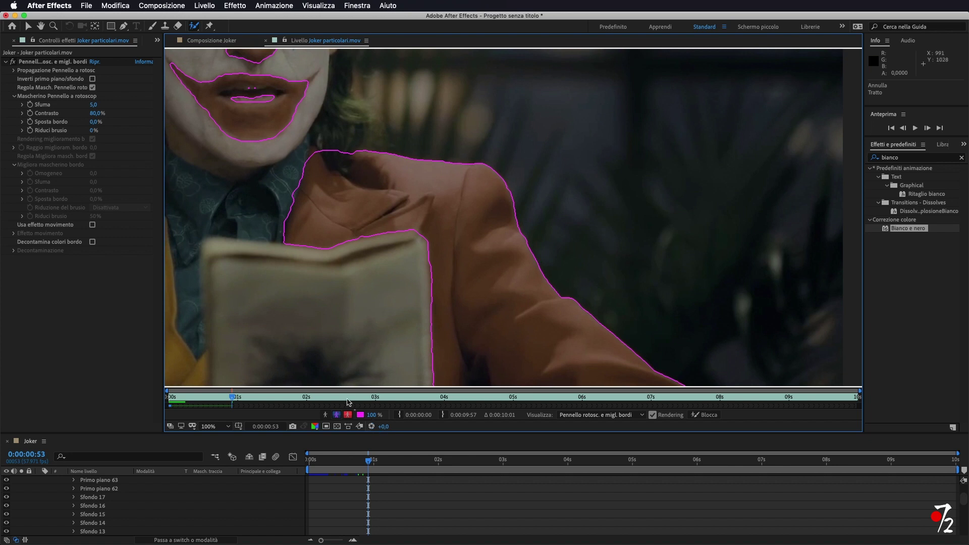
{"action": "left_click", "coordinate": [204, 41]}
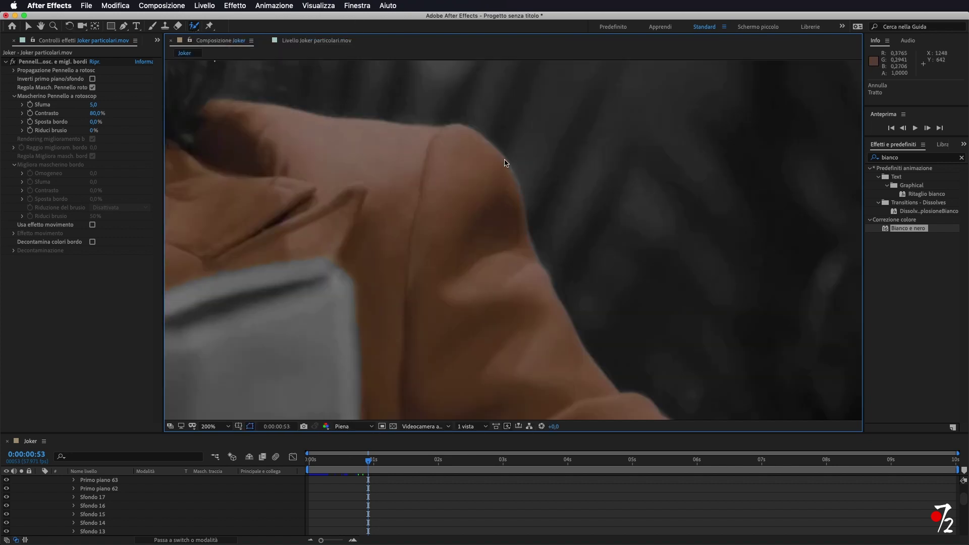
{"action": "scroll", "coordinate": [410, 195], "scroll_direction": "down", "scroll_amount": 3}
{"action": "scroll", "coordinate": [424, 195], "scroll_direction": "down", "scroll_amount": 3}
{"action": "scroll", "coordinate": [424, 196], "scroll_direction": "up", "scroll_amount": 4}
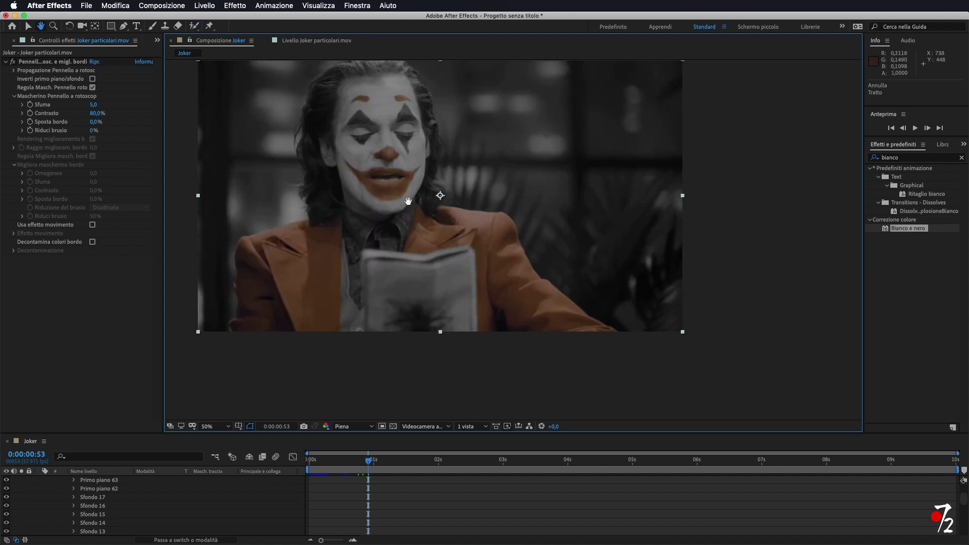
With Roto Brush on the footage layer, zoom into the Joker's face and paint the red cheek makeup into the selection
{"action": "left_click_drag", "start_coordinate": [383, 174], "coordinate": [448, 226]}
{"action": "key", "text": "space"}
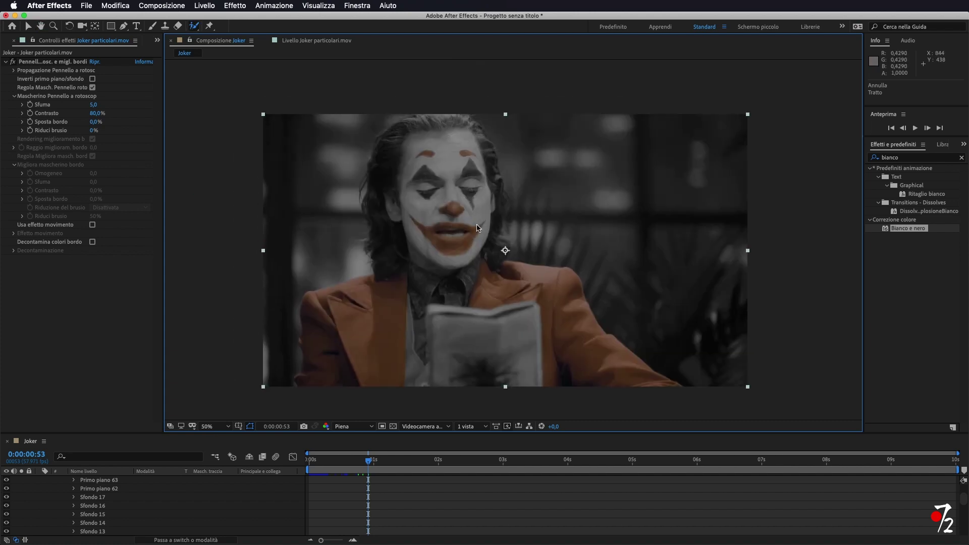
{"action": "double_click", "coordinate": [478, 229]}
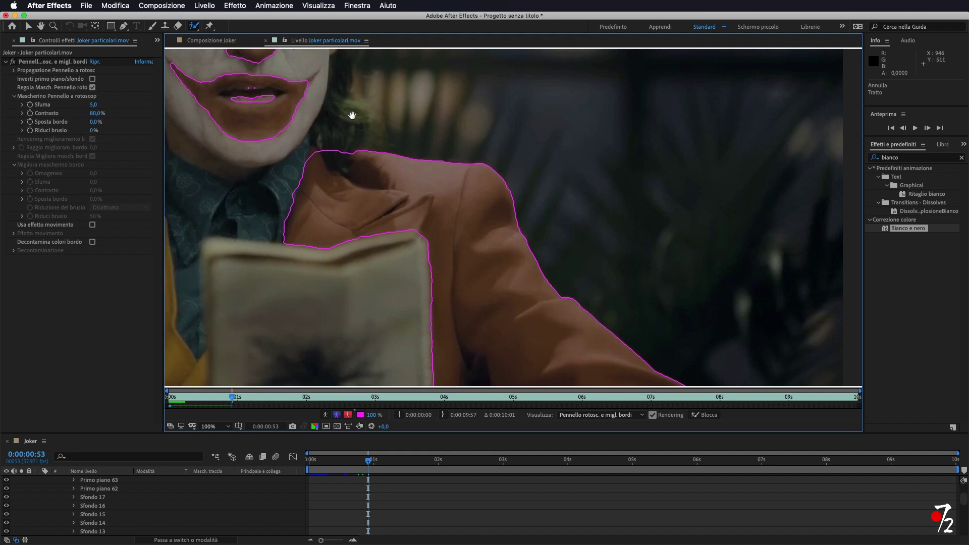
{"action": "left_click_drag", "start_coordinate": [352, 115], "coordinate": [393, 212]}
{"action": "scroll", "coordinate": [425, 290], "scroll_direction": "up", "scroll_amount": 2}
{"action": "left_click_drag", "start_coordinate": [300, 288], "coordinate": [439, 251]}
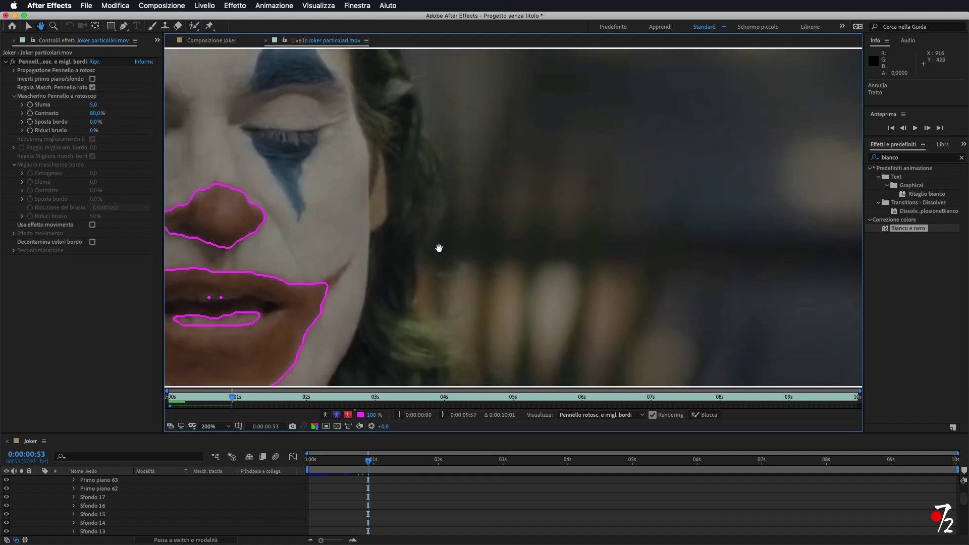
{"action": "scroll", "coordinate": [532, 226], "scroll_direction": "up", "scroll_amount": 1}
{"action": "scroll", "coordinate": [531, 225], "scroll_direction": "up", "scroll_amount": 1}
{"action": "left_click_drag", "start_coordinate": [517, 218], "coordinate": [477, 252]}
Add the left and right red eyebrow marks, then view the composition from frame 0:00
{"action": "scroll", "coordinate": [479, 271], "scroll_direction": "down", "scroll_amount": 1}
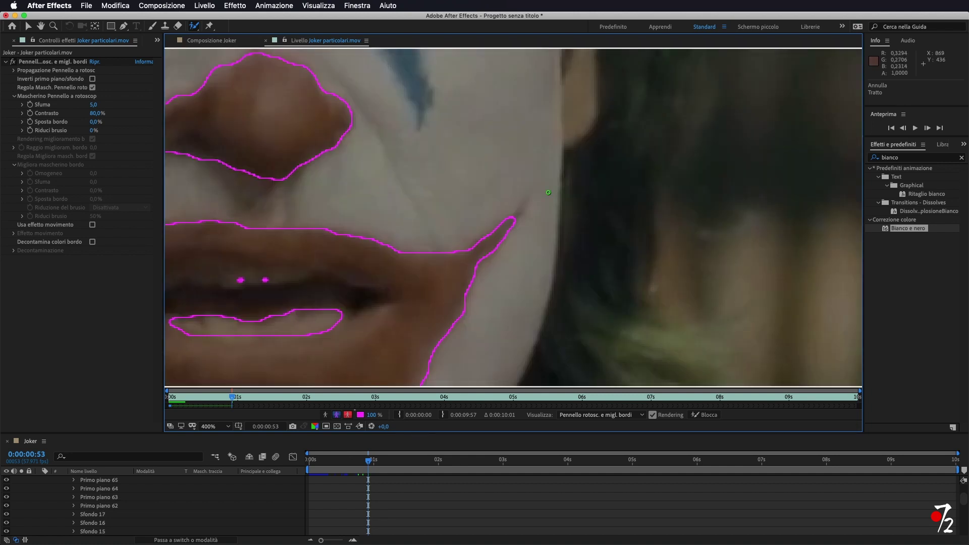
{"action": "scroll", "coordinate": [335, 170], "scroll_direction": "down", "scroll_amount": 1}
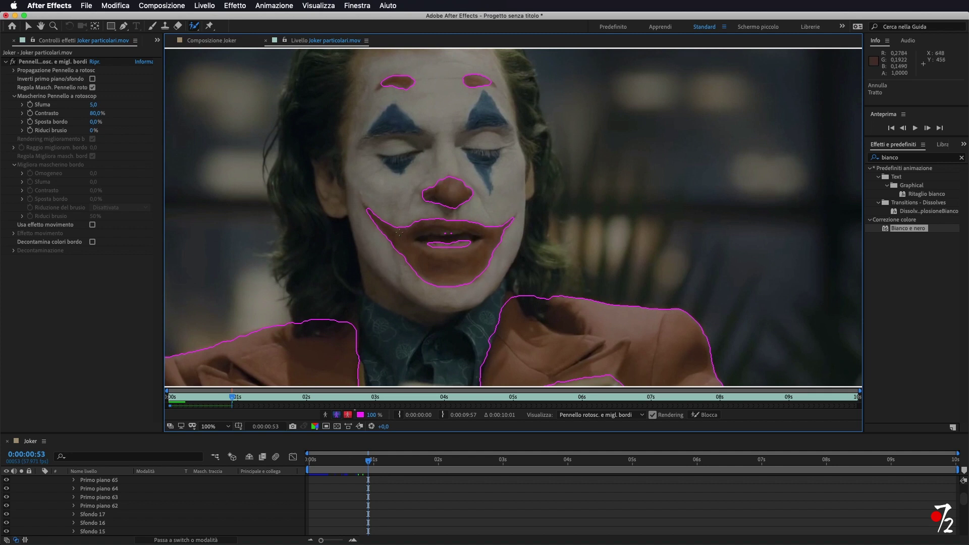
{"action": "left_click_drag", "start_coordinate": [377, 89], "coordinate": [390, 81]}
{"action": "left_click_drag", "start_coordinate": [493, 82], "coordinate": [505, 84]}
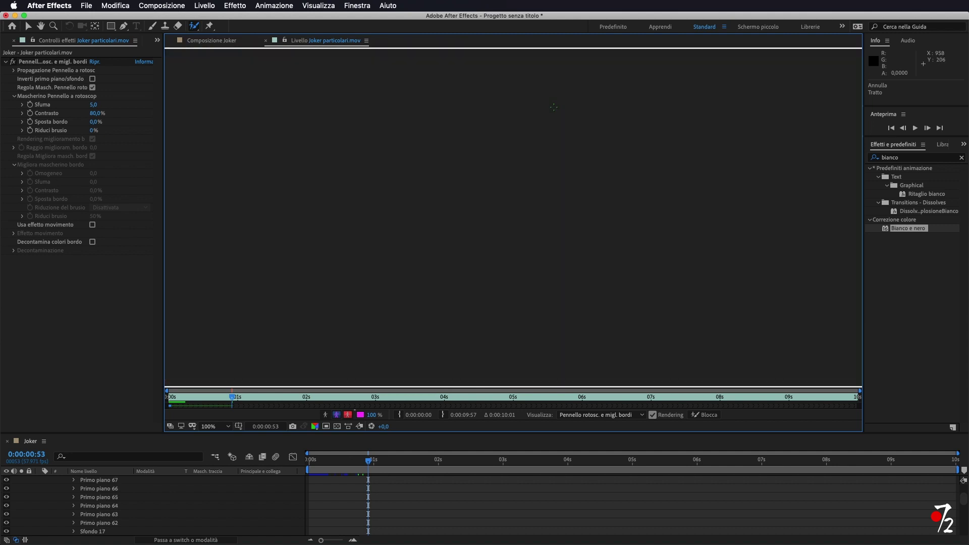
{"action": "left_click", "coordinate": [205, 42]}
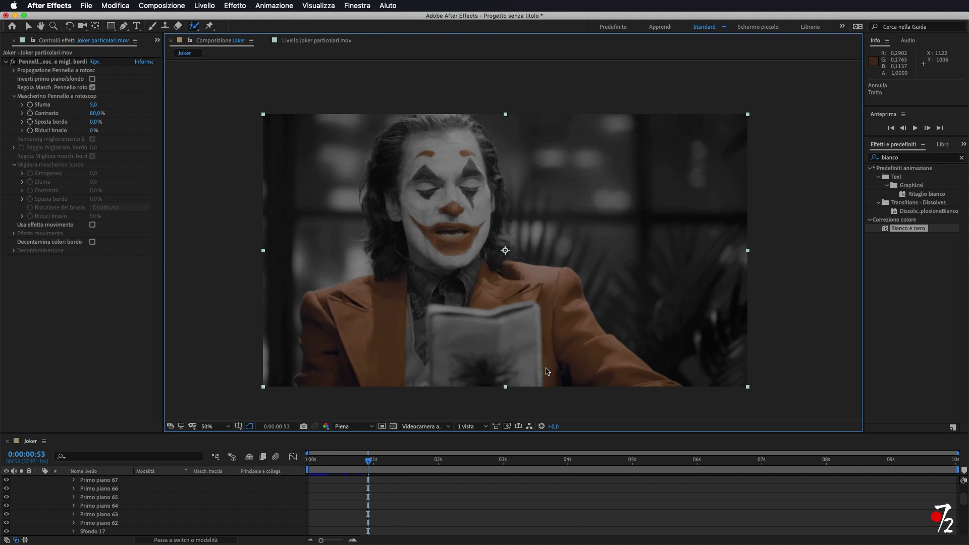
{"action": "mouse_move", "coordinate": [368, 460]}
{"action": "left_mouse_down"}
{"action": "mouse_move", "coordinate": [295, 460]}
{"action": "mouse_move", "coordinate": [343, 463]}
{"action": "mouse_move", "coordinate": [309, 463]}
{"action": "left_mouse_up"}
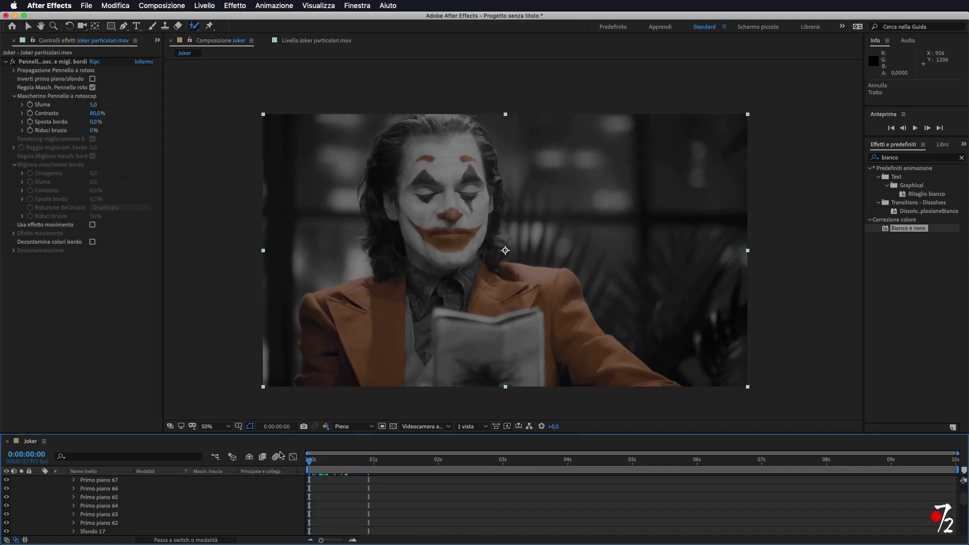
Apply Tonalità/saturazione to Joker particolari.mov and lower master saturation to -31
{"action": "double_click", "coordinate": [903, 159]}
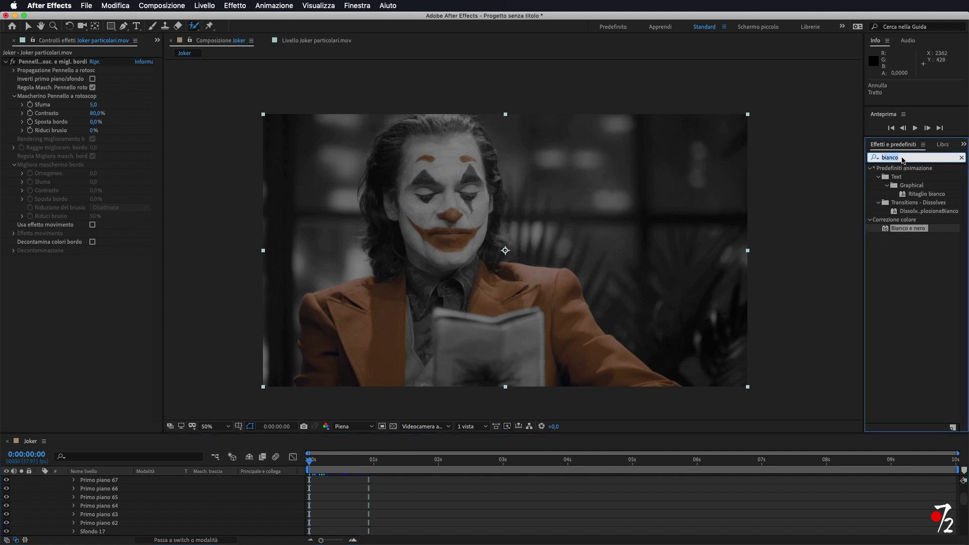
{"action": "type", "text": "satura"}
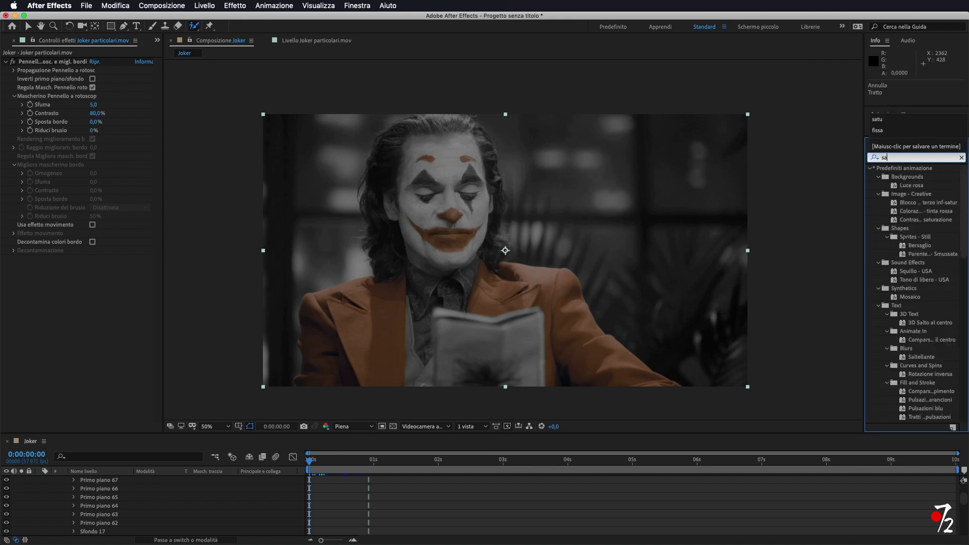
{"action": "mouse_move", "coordinate": [916, 202]}
{"action": "left_mouse_down"}
{"action": "mouse_move", "coordinate": [386, 338]}
{"action": "mouse_move", "coordinate": [381, 330]}
{"action": "left_mouse_up"}
{"action": "mouse_move", "coordinate": [86, 351]}
{"action": "left_mouse_down"}
{"action": "mouse_move", "coordinate": [67, 355]}
{"action": "mouse_move", "coordinate": [117, 353]}
{"action": "left_mouse_up"}
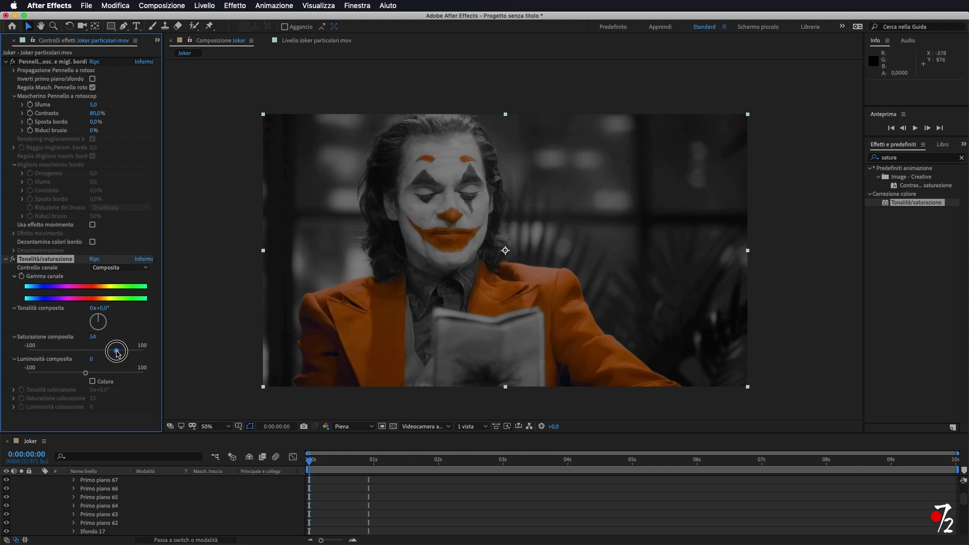
{"action": "left_click_drag", "start_coordinate": [117, 352], "coordinate": [69, 352]}
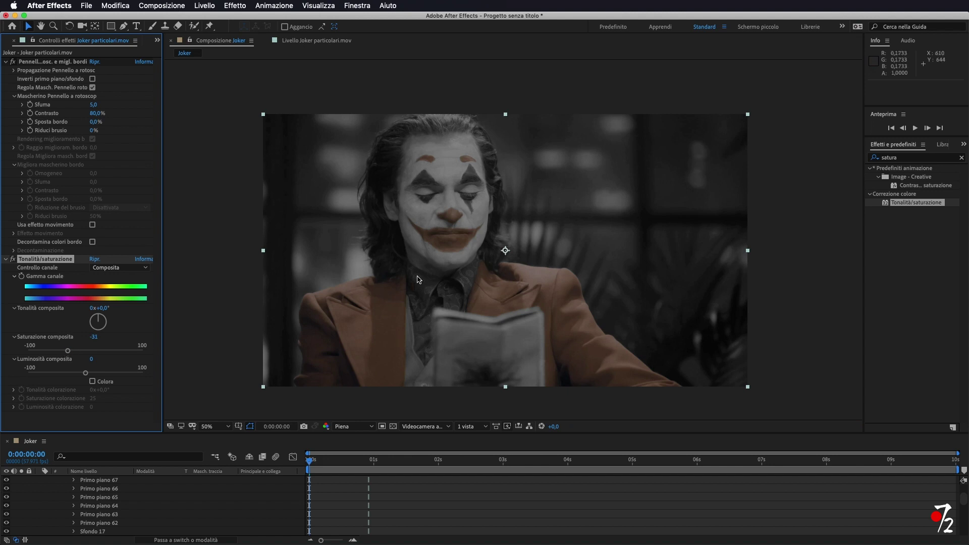
{"action": "mouse_move", "coordinate": [316, 462]}
{"action": "left_mouse_down"}
{"action": "mouse_move", "coordinate": [345, 463]}
{"action": "mouse_move", "coordinate": [311, 462]}
{"action": "mouse_move", "coordinate": [303, 451]}
{"action": "left_mouse_up"}
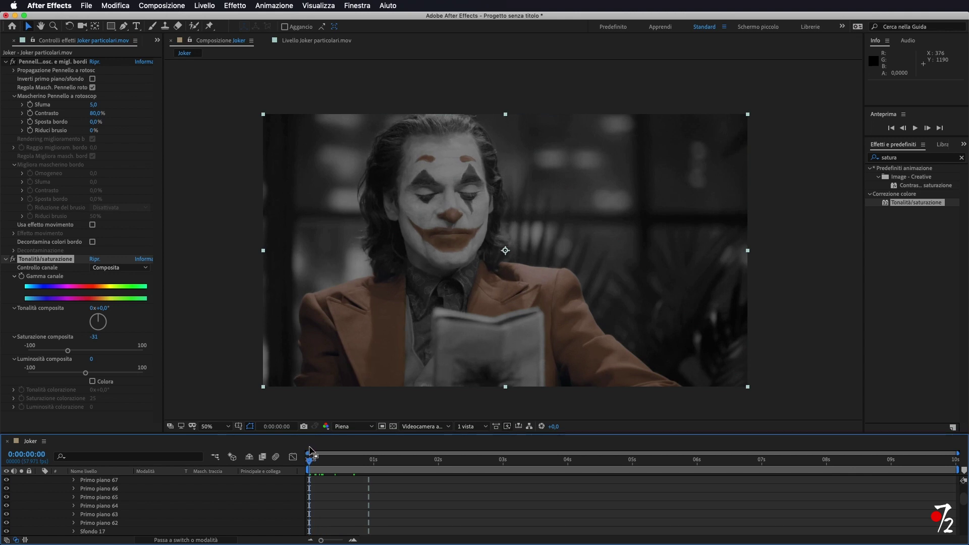